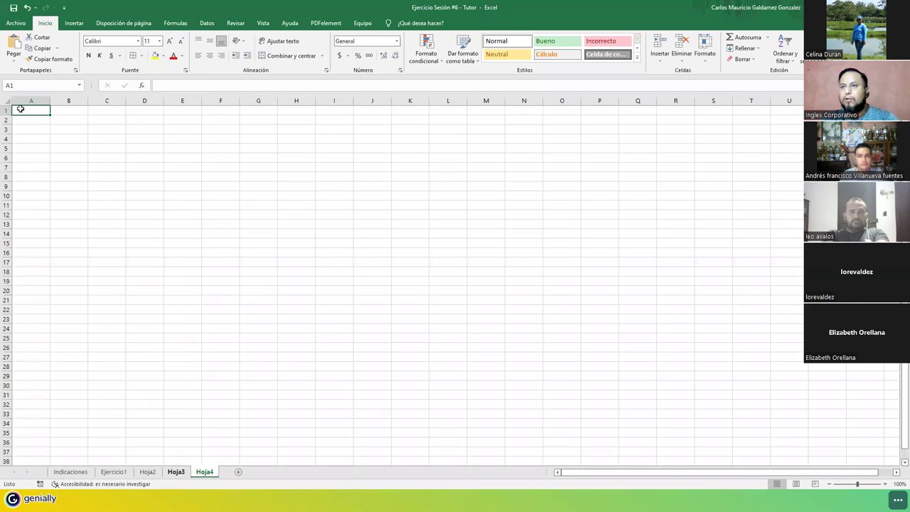
- Copy the entire contents of sheet Hoja3 into sheet Hoja4, starting at cell A1
key("ctrl+a")
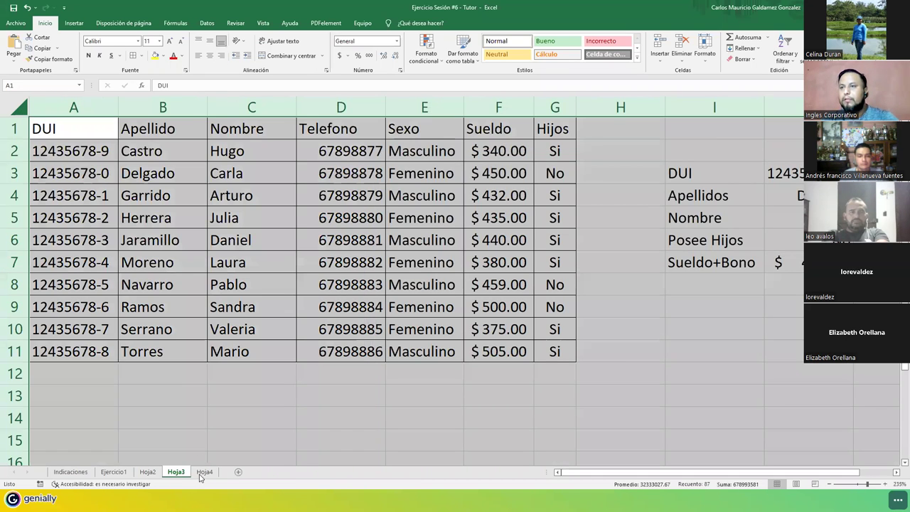
key("ctrl+c")
left_click(204, 471)
key("ctrl+v")
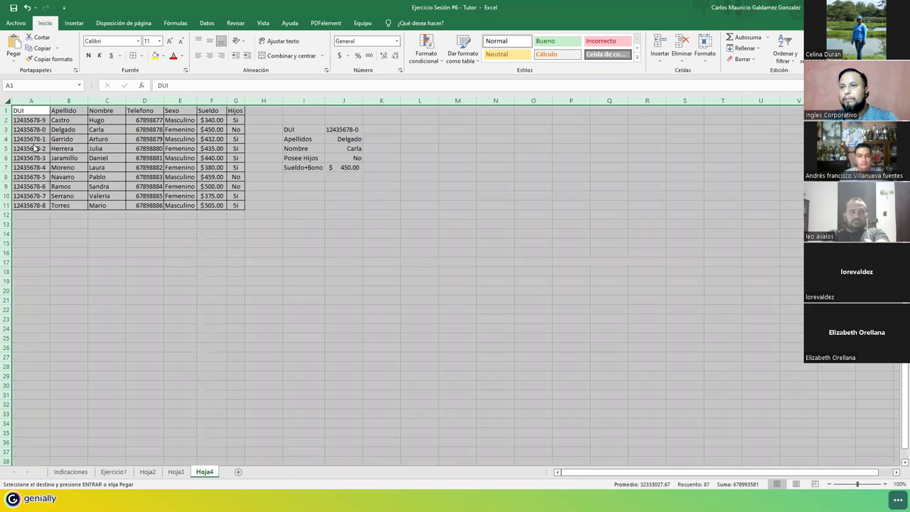
- Delete the DUI, Sueldo and Hijos columns (A, F and G) from Hoja4
right_click(20, 104)
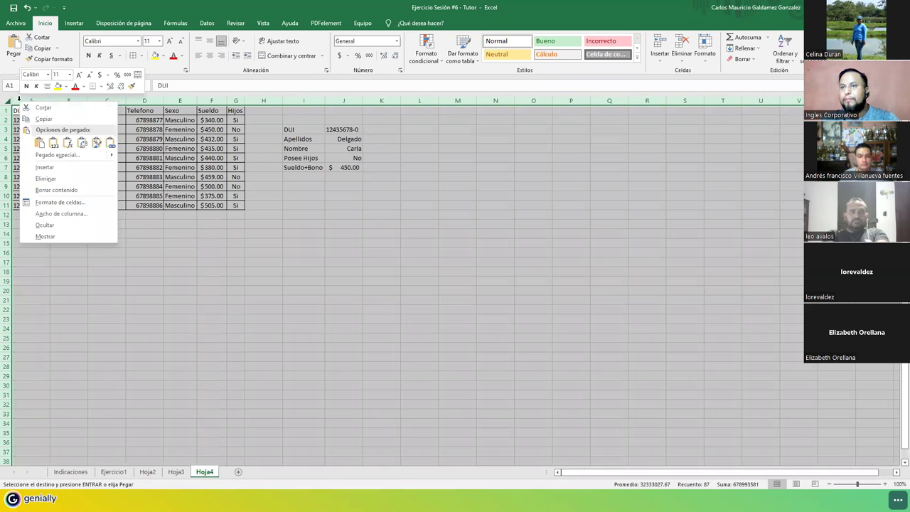
left_click(20, 100)
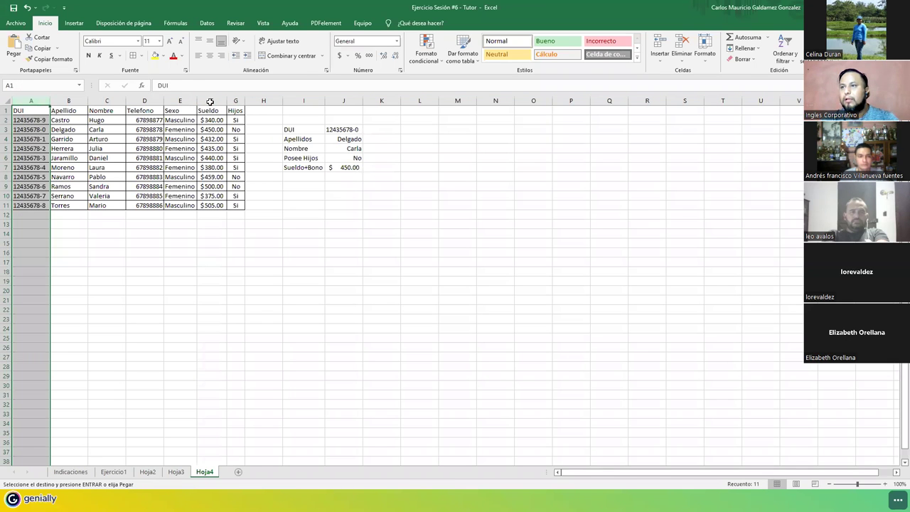
left_click(210, 102)
right_click(234, 106)
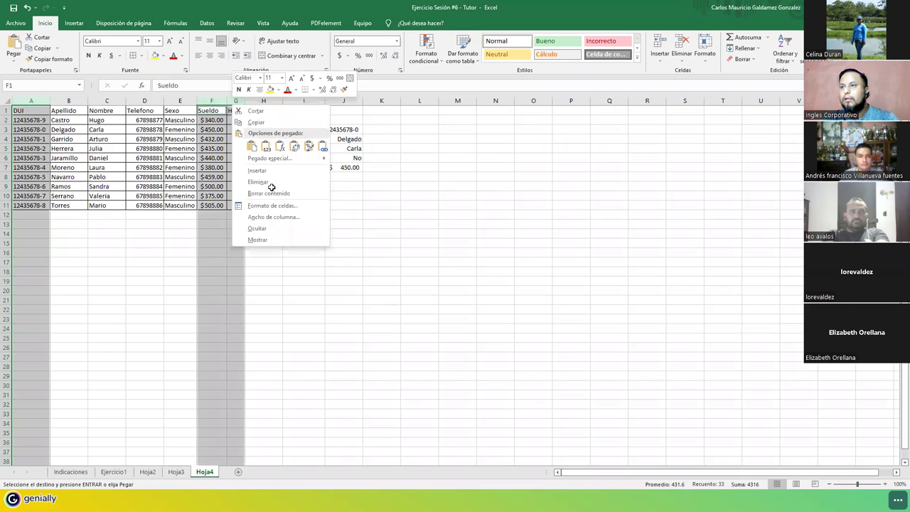
left_click(271, 184)
- Clear the copied lookup block in cells F3:G7 beside the table
left_click(158, 241)
left_click_drag(206, 129, 255, 172)
key("Delete")
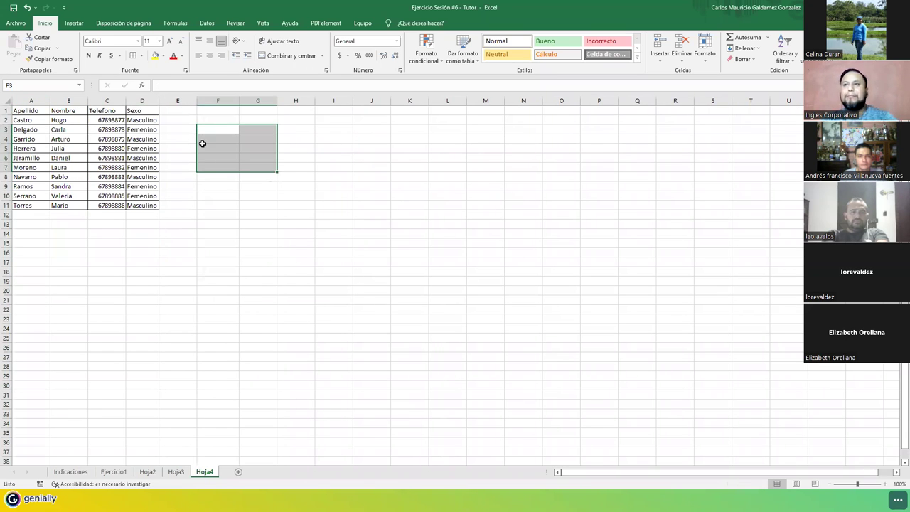
- Label a new lookup area with "Apellido" in F2 and "Nombre:" in F3
left_click(206, 147)
scroll(275, 192, "up", 2)
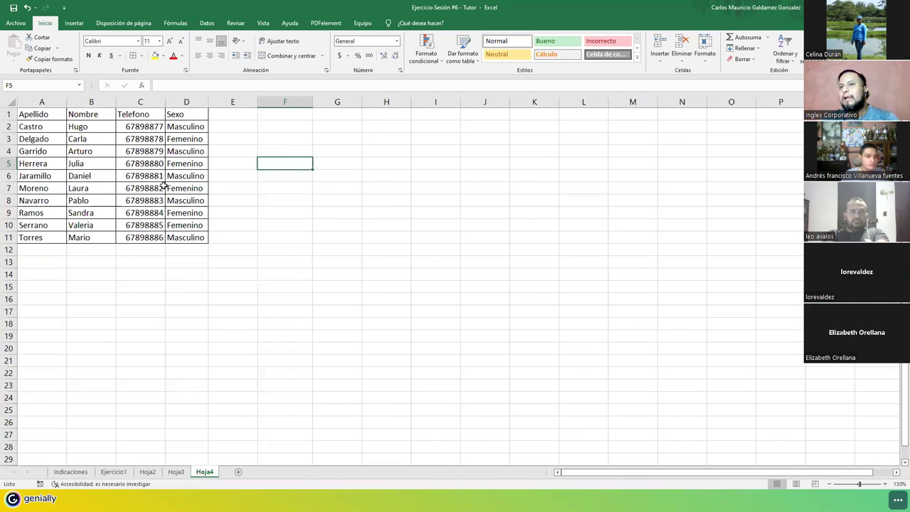
scroll(308, 243, "up", 4)
left_click_drag(64, 123, 244, 124)
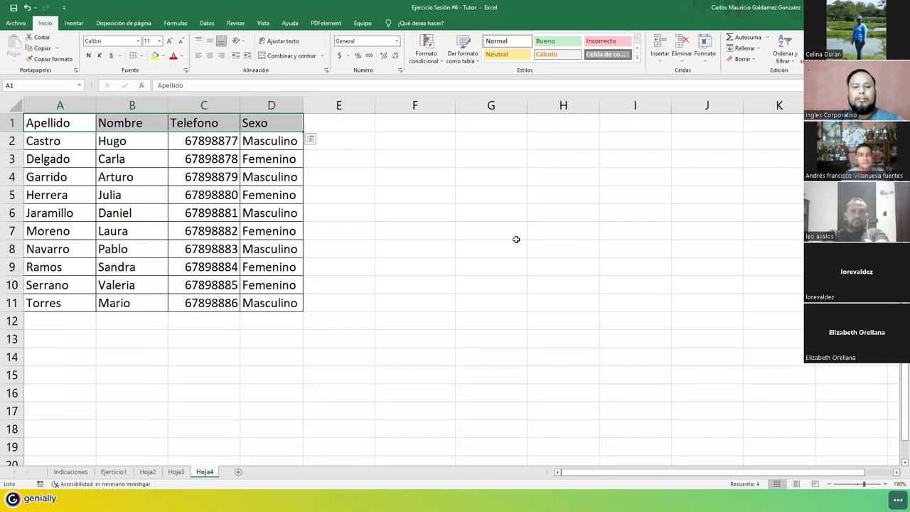
left_click(414, 140)
type("A")
type("pell")
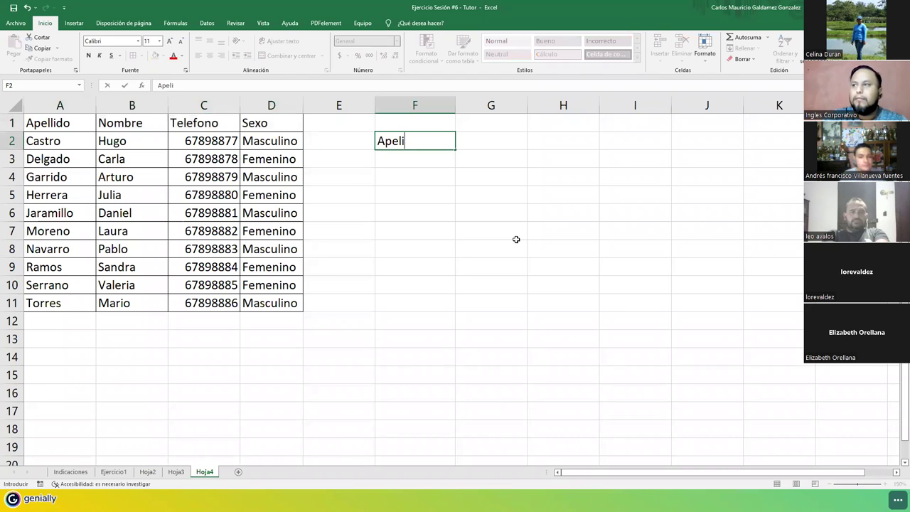
type("ido")
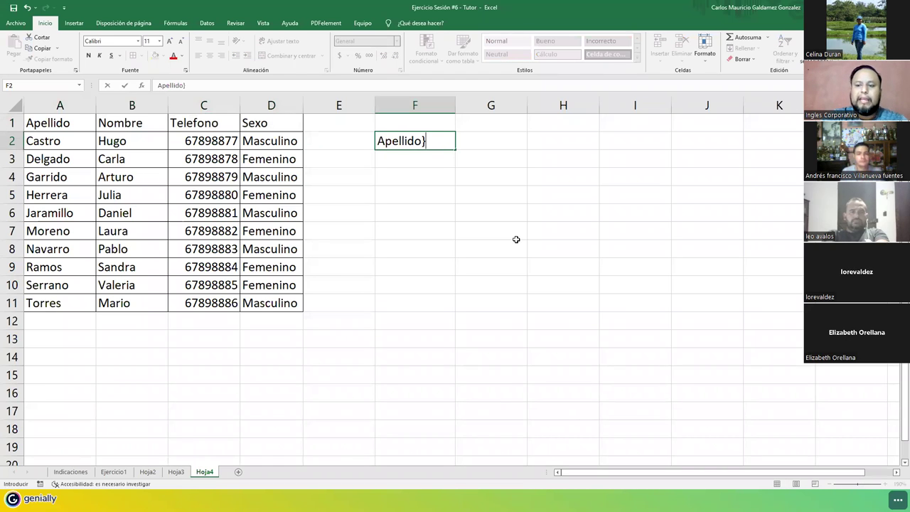
key("Return")
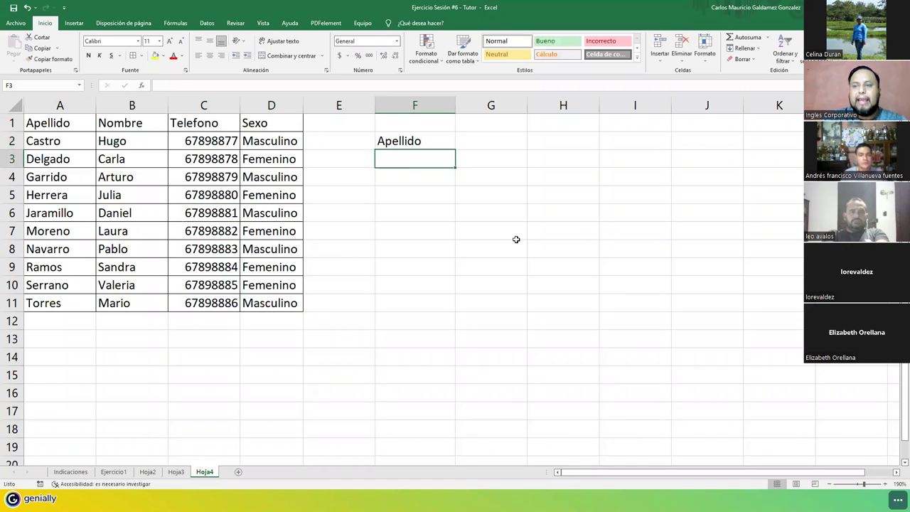
type("Nombre:")
key("Tab")
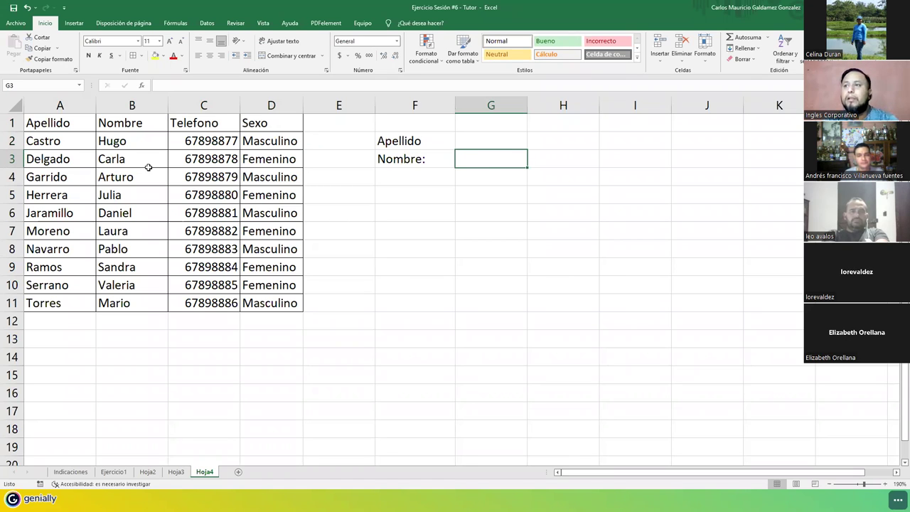
- Begin a BUSCARV formula in G3 with cell G2 as the lookup value
left_click_drag(57, 137, 213, 250)
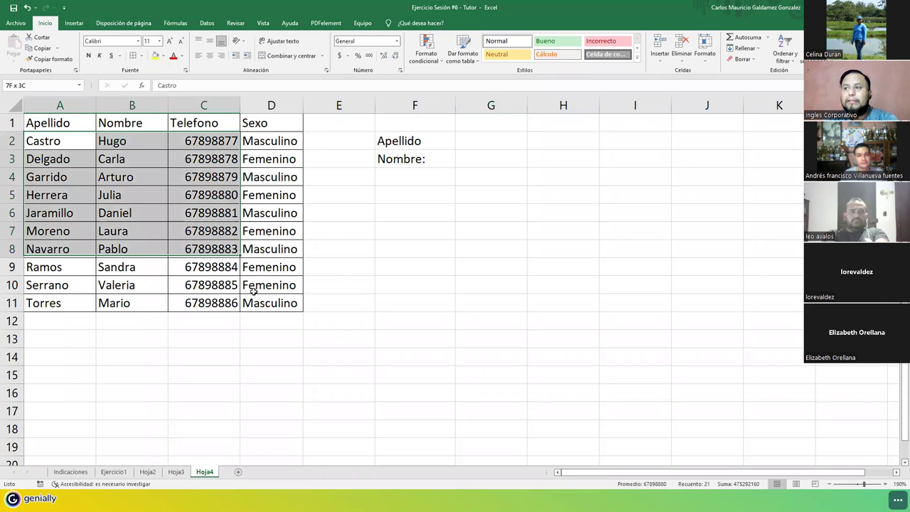
left_click_drag(462, 152, 478, 159)
left_click(478, 159)
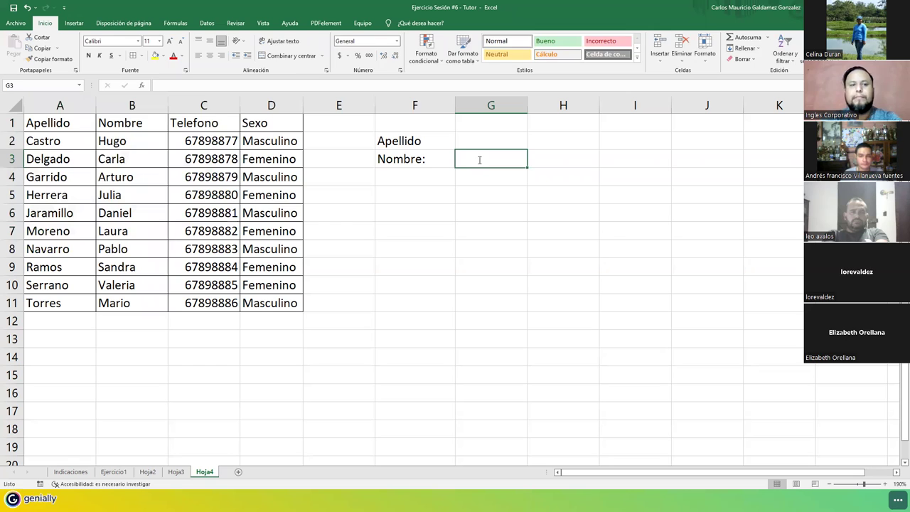
type("=")
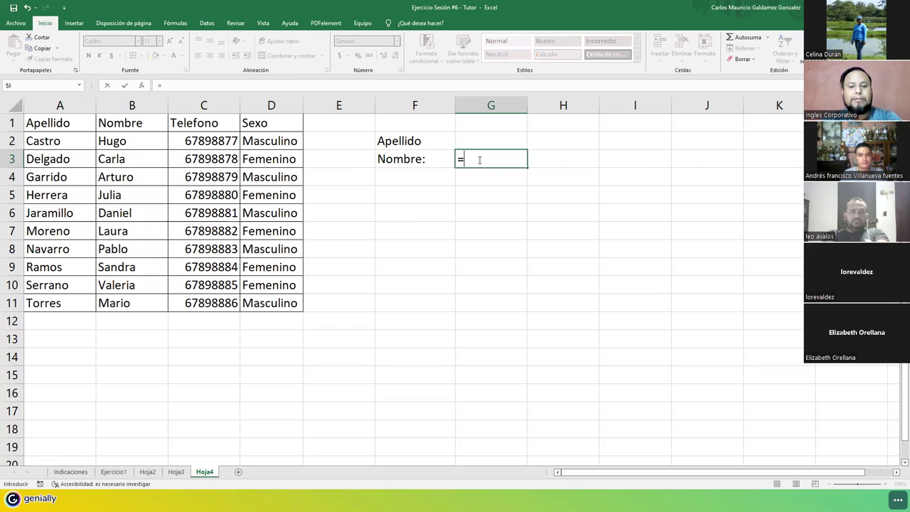
type("busca")
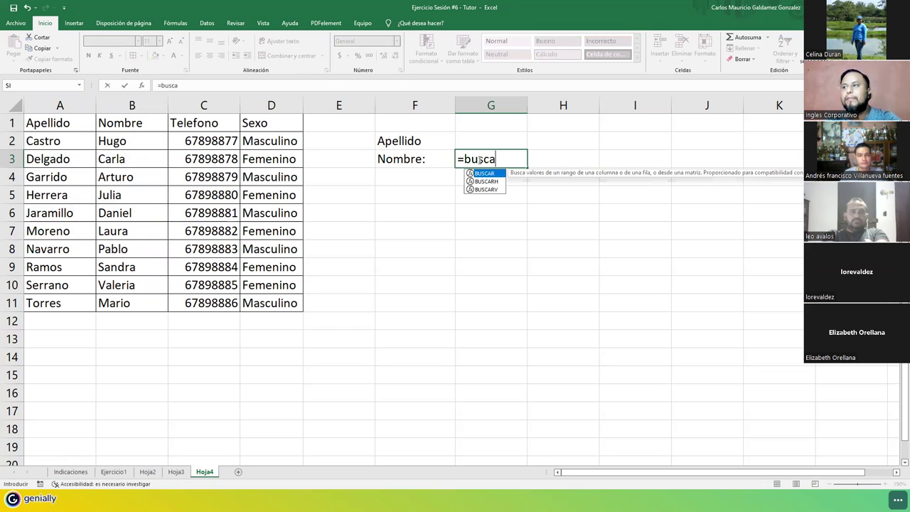
key("Tab")
key("BackSpace")
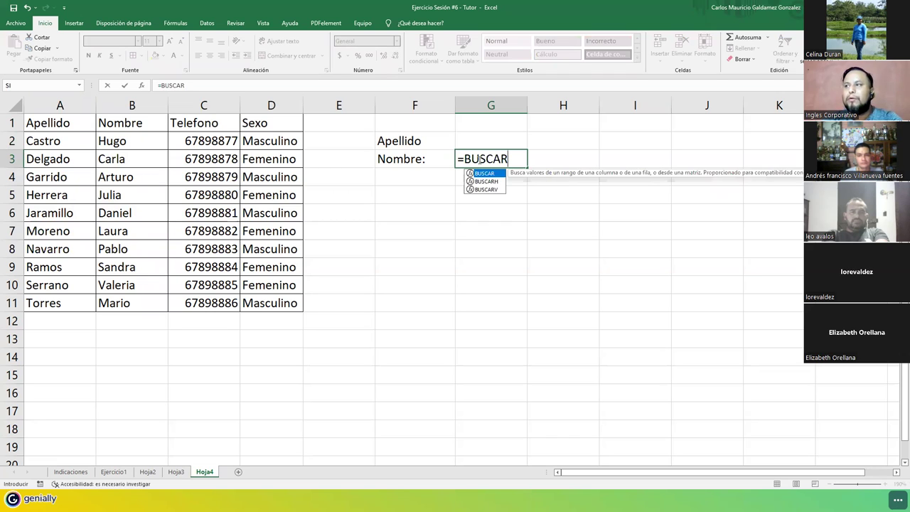
key("Down")
key("Down")
key("Tab")
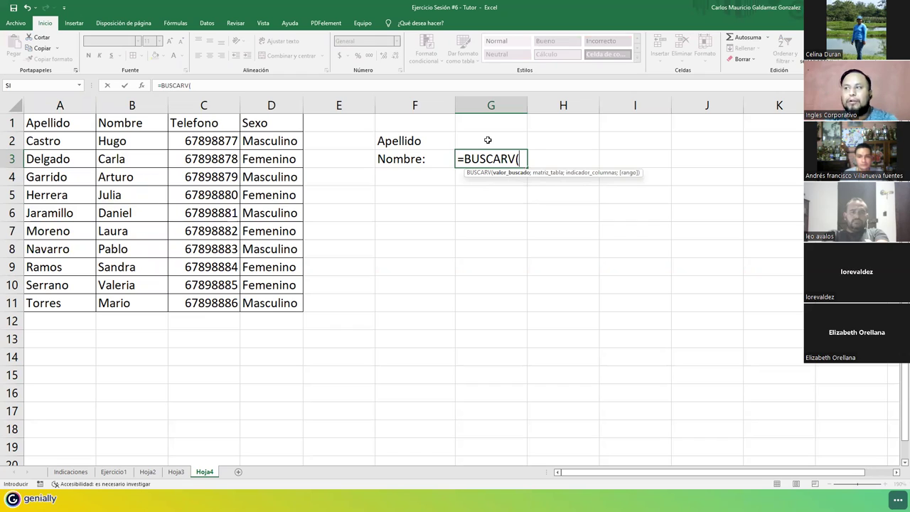
left_click(488, 140)
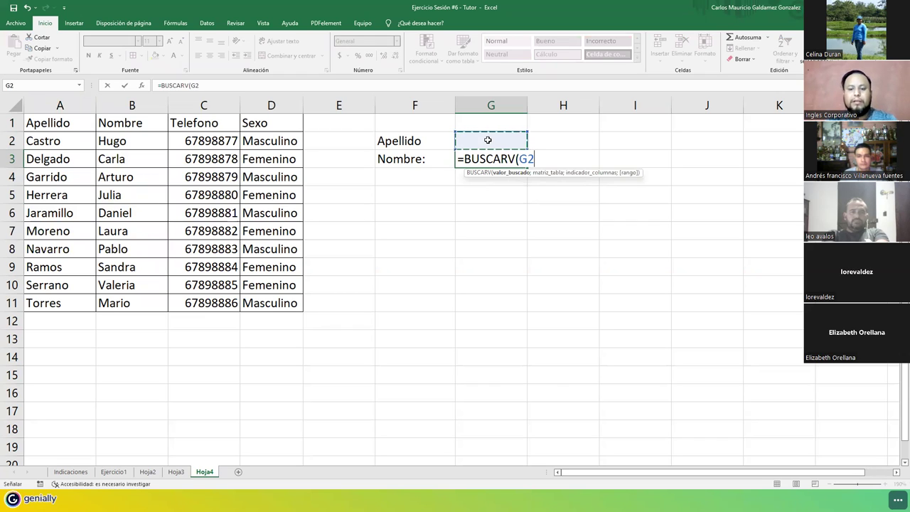
type(";")
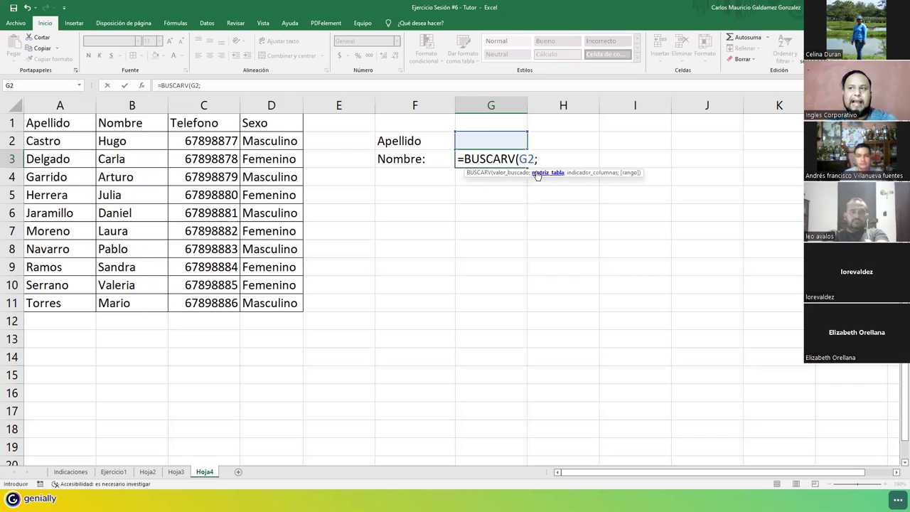
- Complete the G3 formula with table range A2:D11, column indicator 2 and FALSO for an exact match
left_click(54, 142)
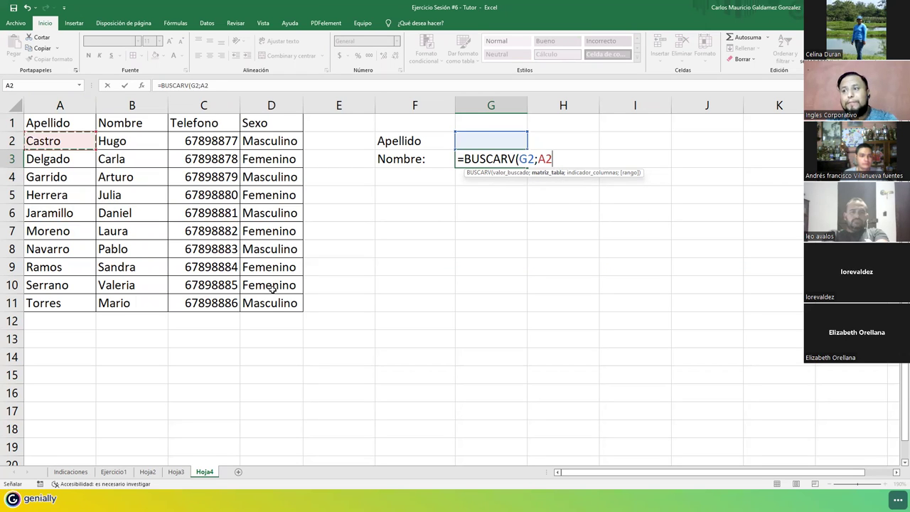
left_click_drag(272, 288, 273, 306)
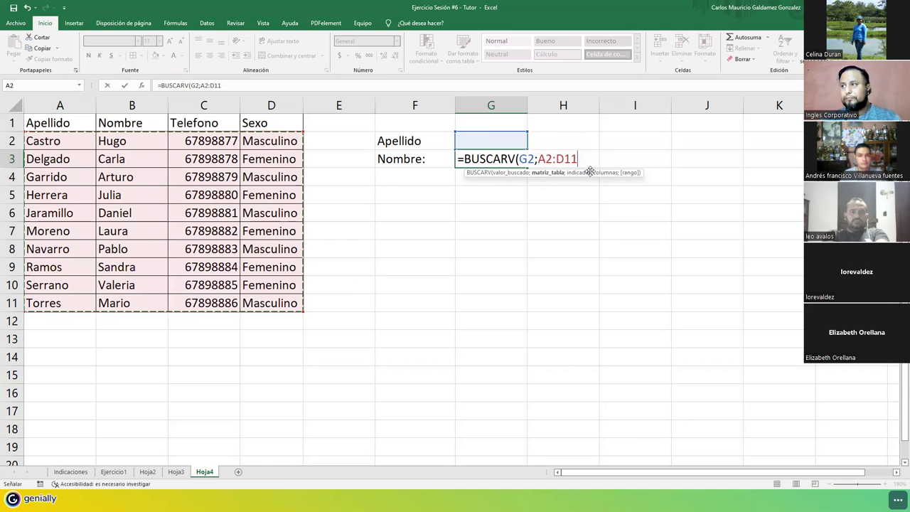
type(";")
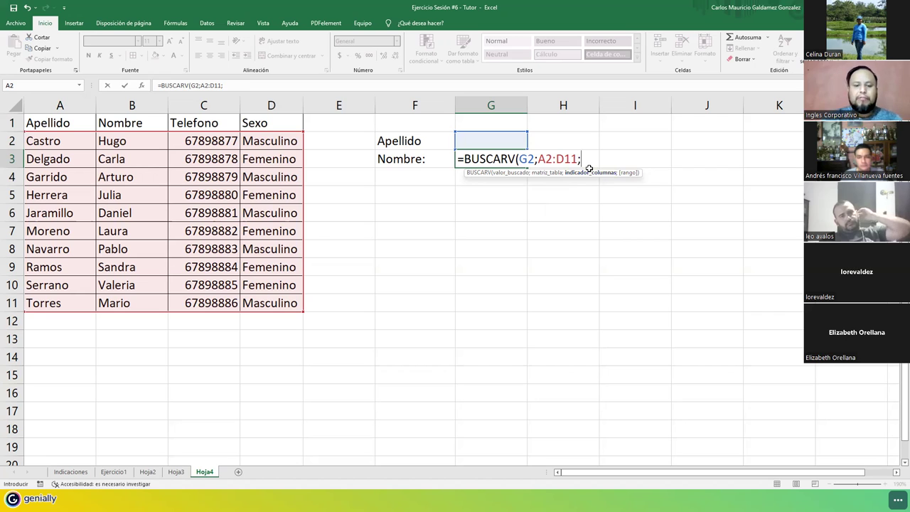
type("2;fals")
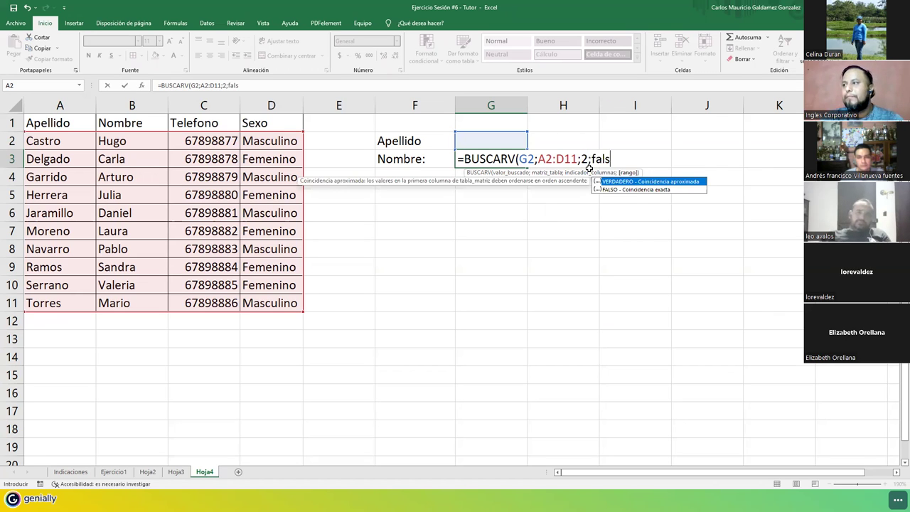
key("Tab")
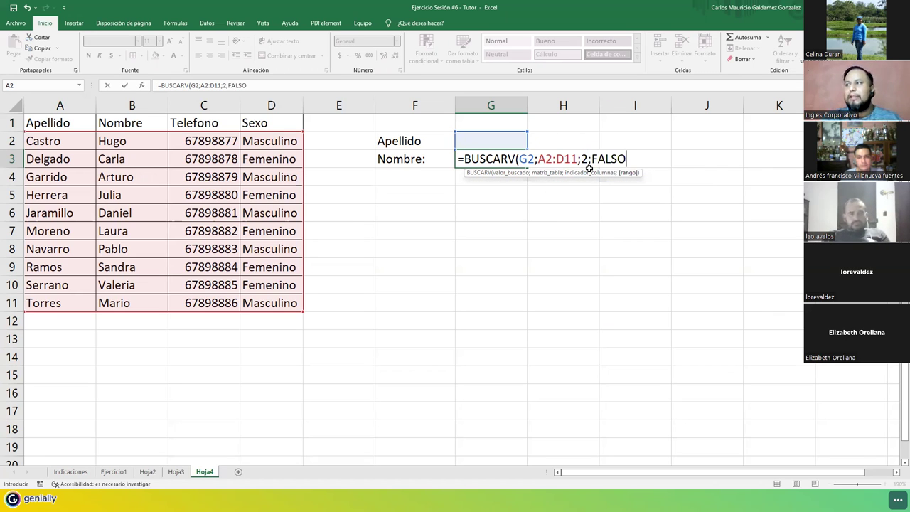
key("ctrl+Return")
key("Return")
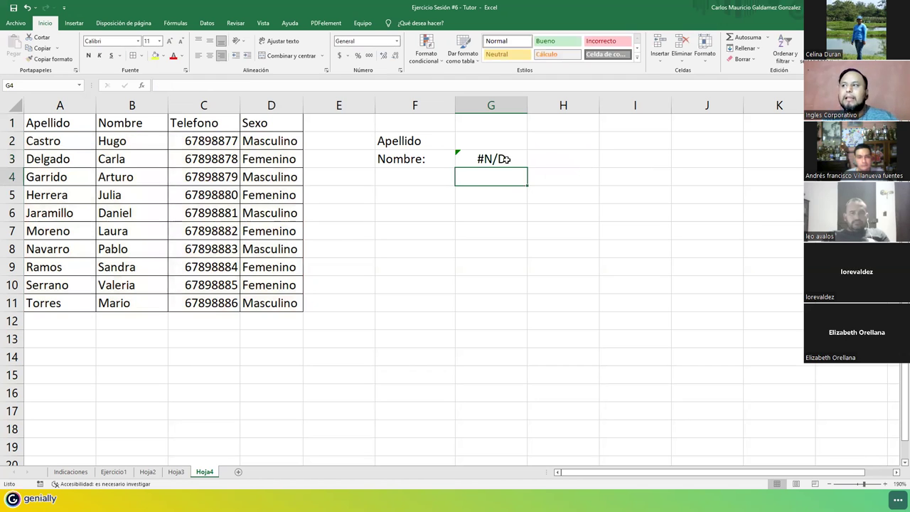
- Enter the surname from the table's last row in G2 and right-align cells G2:G3
left_click(490, 143)
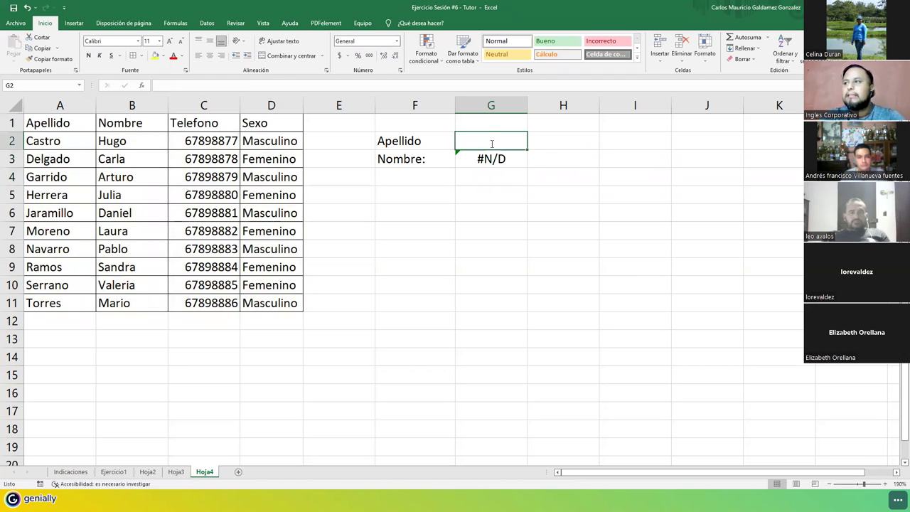
type("Torres")
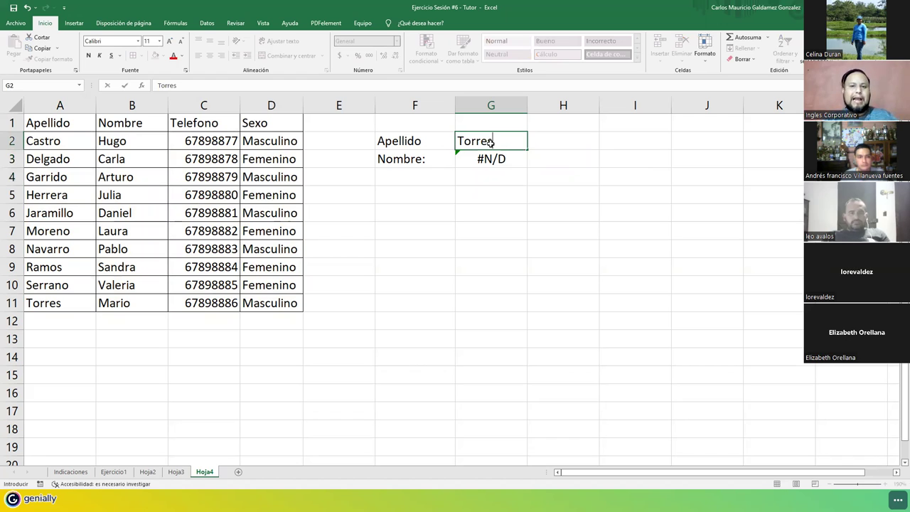
key("Return")
left_click_drag(489, 142, 483, 159)
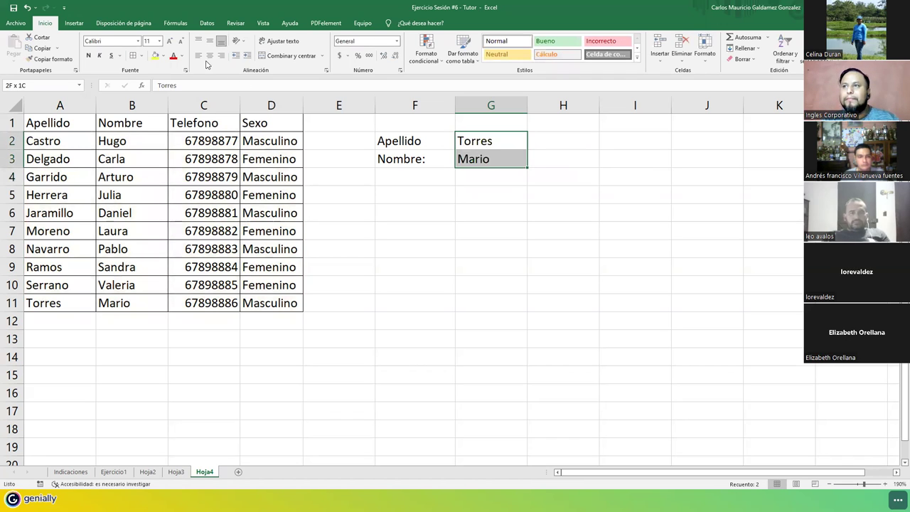
left_click(221, 55)
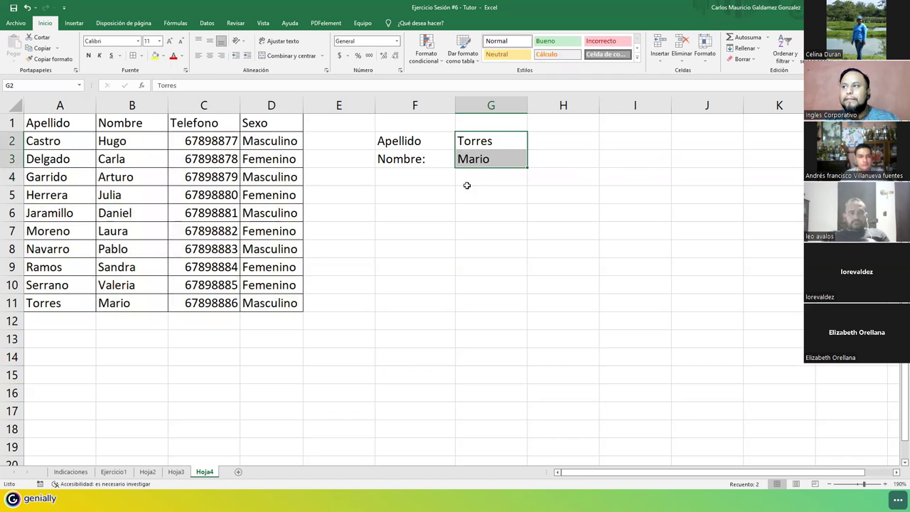
- Examine the column indicator, exact-match and other arguments of the BUSCARV formula in G3
left_click(513, 163)
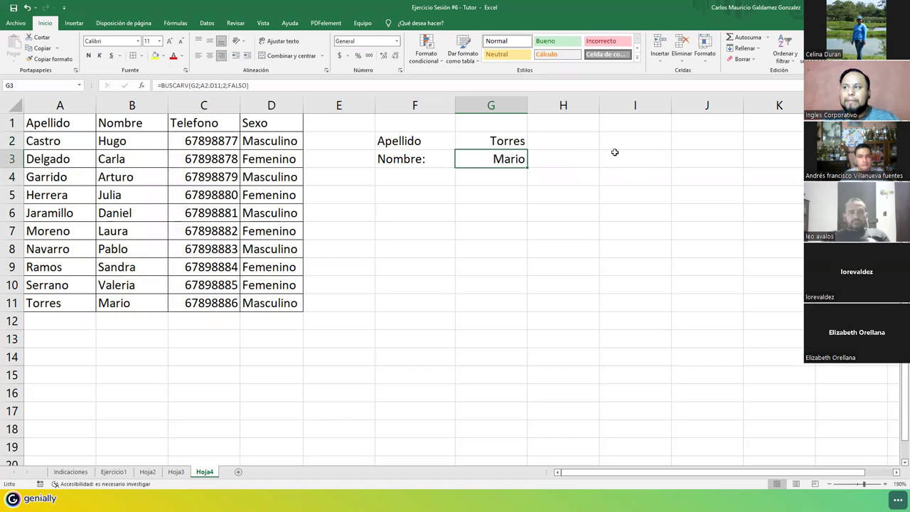
key("F2")
left_click(430, 158)
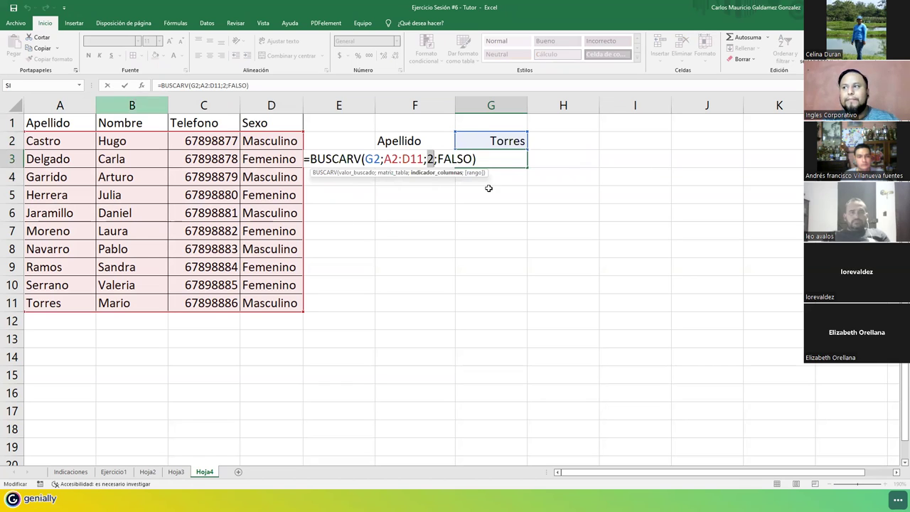
left_click(441, 160)
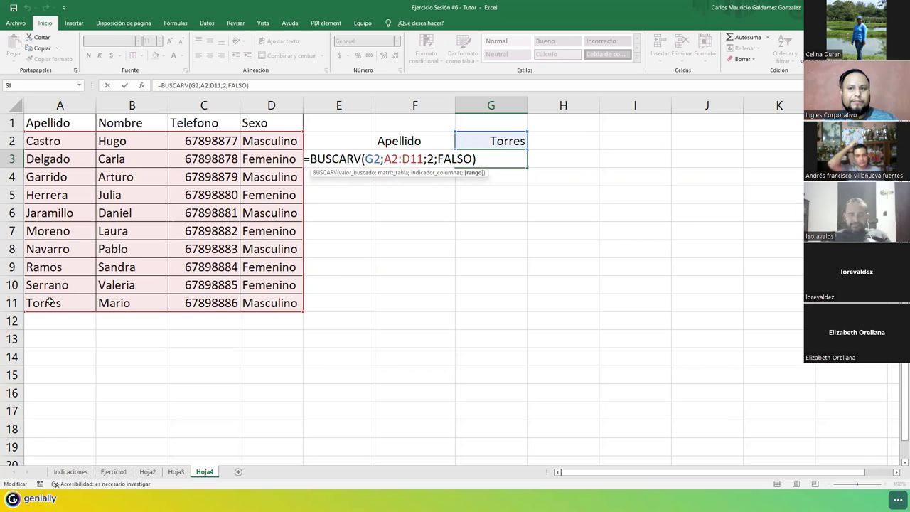
key("ctrl+Return")
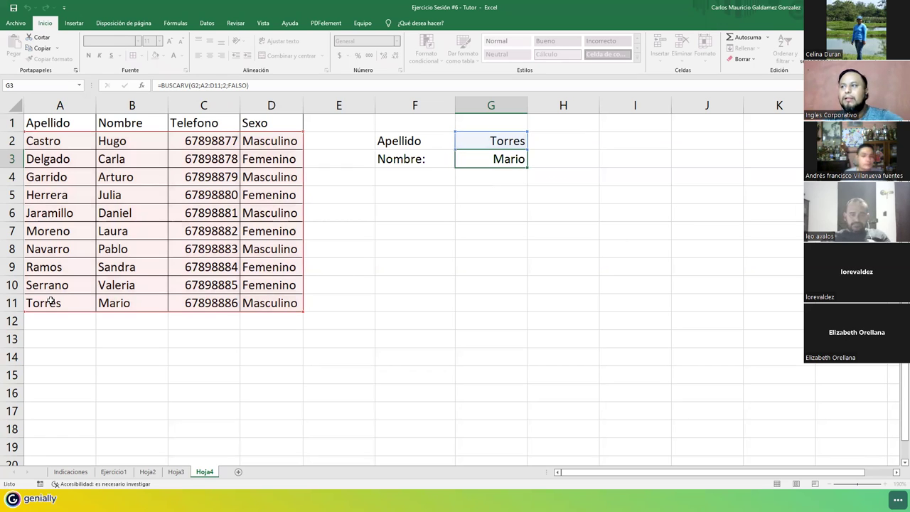
double_click(502, 159)
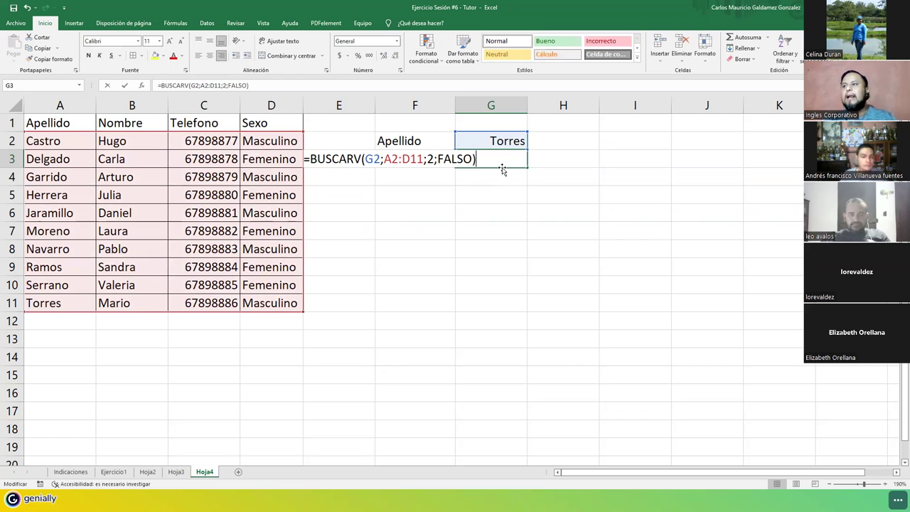
left_click(501, 165)
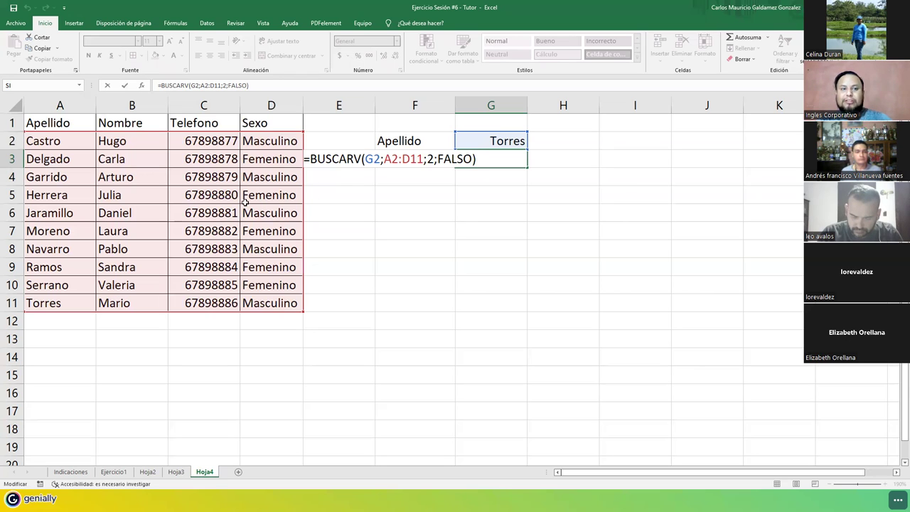
left_click_drag(437, 160, 474, 159)
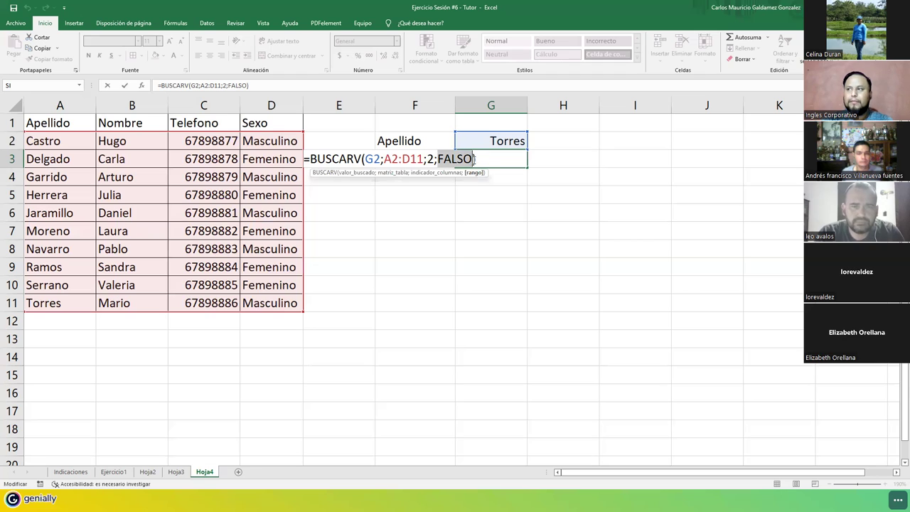
left_click(474, 158)
left_click_drag(305, 160, 452, 159)
left_click(449, 159)
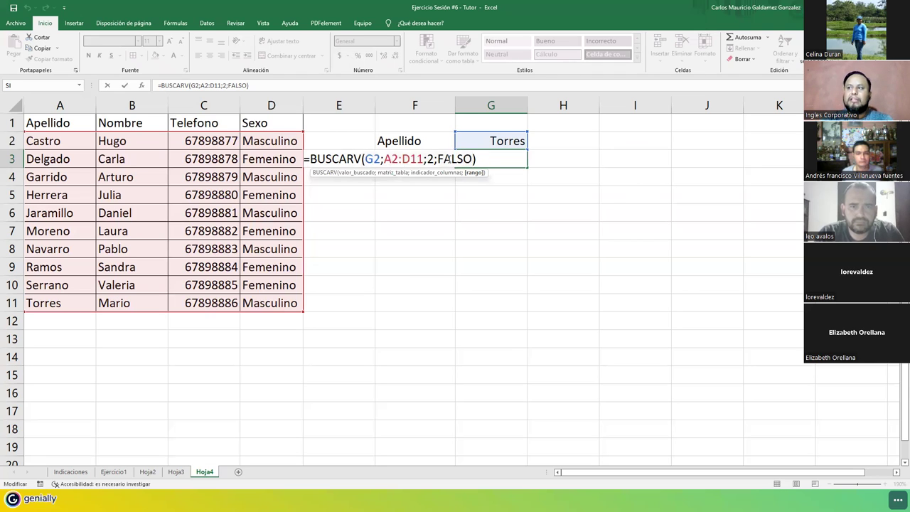
- Replace FALSO with VERDADERO as the range argument of the BUSCARV formula in G3
double_click(449, 158)
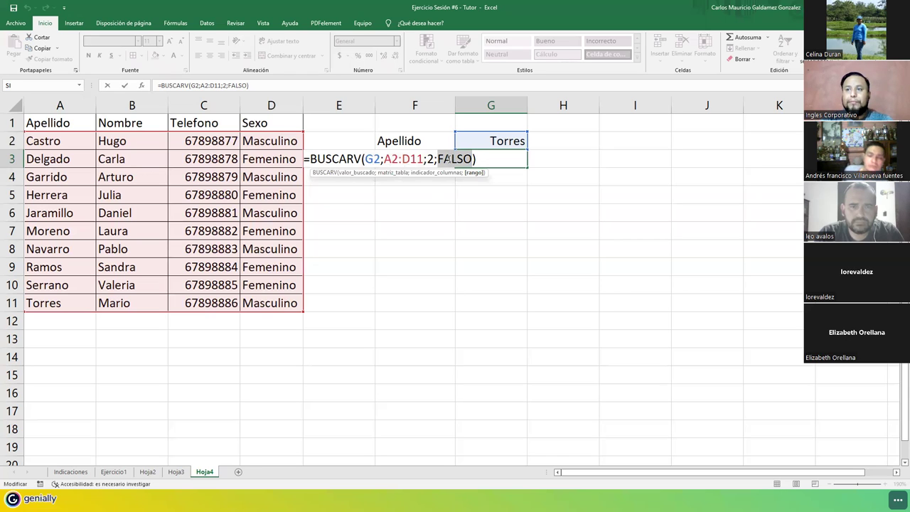
type("VERDE")
key("BackSpace")
type("ADERO")
key("Return")
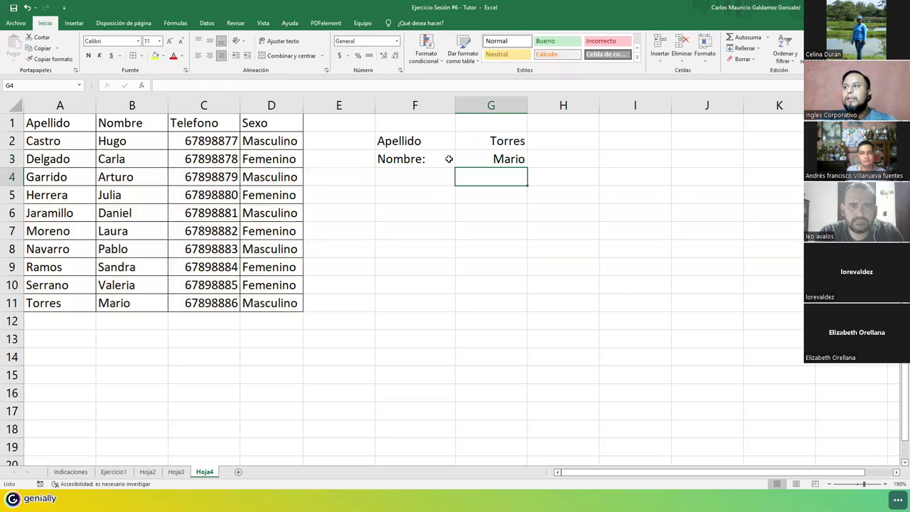
- Replace the surname in G2 with the one from table row 3 and compare the returned name with that row
left_click(478, 164)
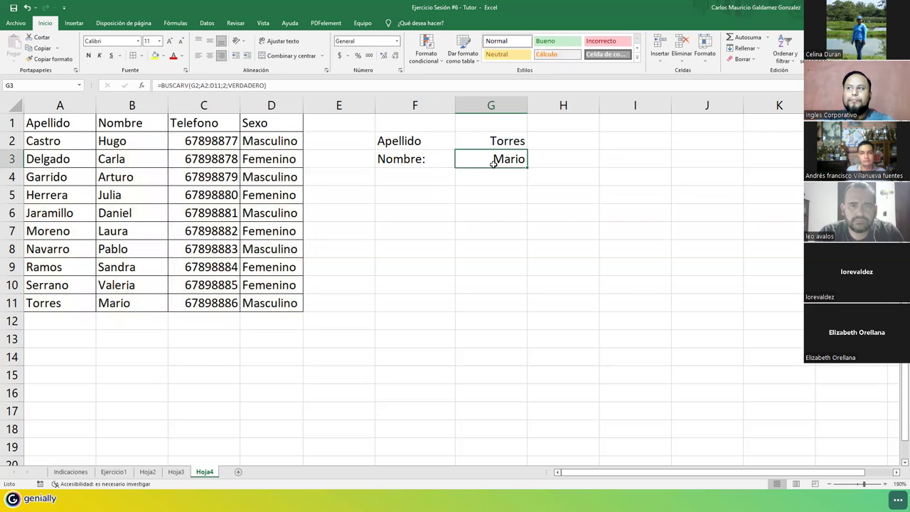
left_click_drag(471, 138, 475, 157)
left_click(478, 141)
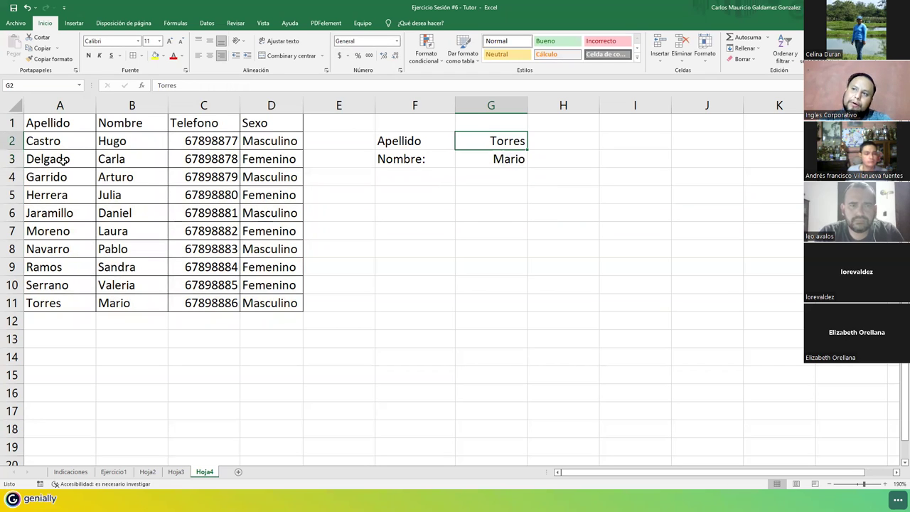
type("dE")
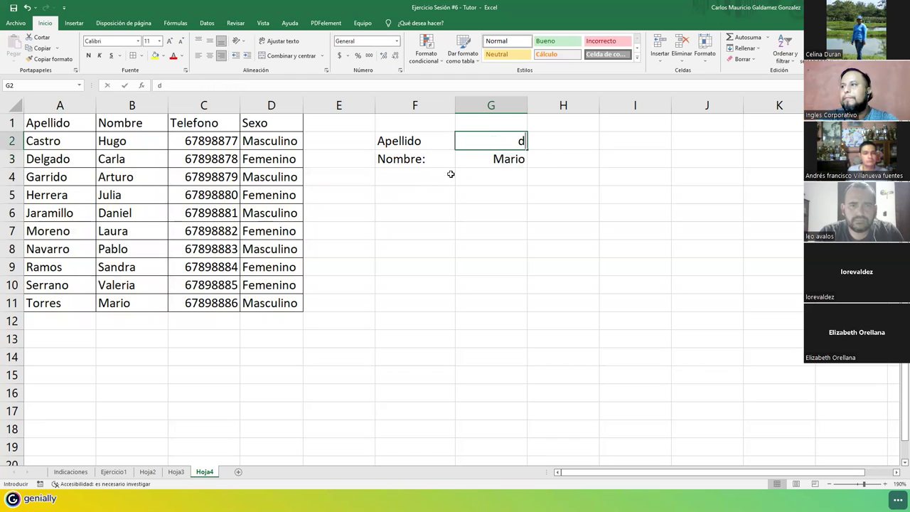
key("BackSpace")
key("BackSpace")
type("Delgado")
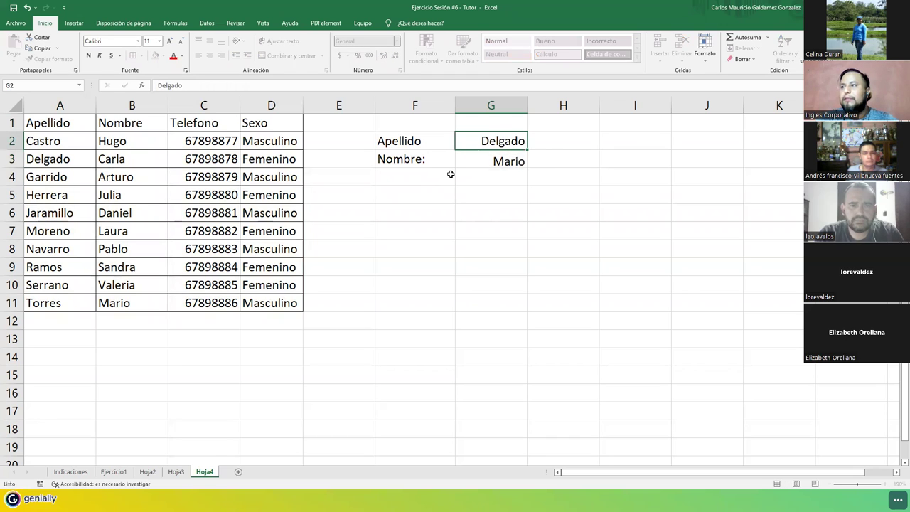
key("Return")
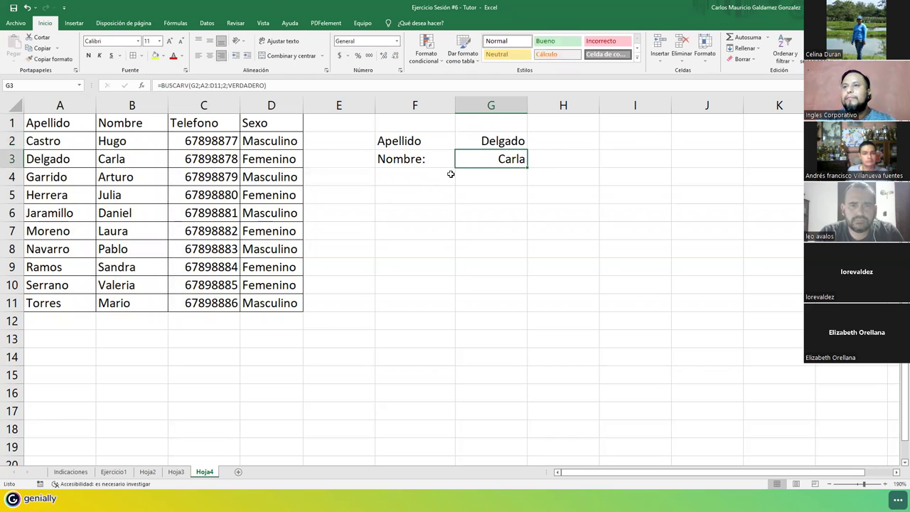
left_click(47, 162)
left_click(127, 160)
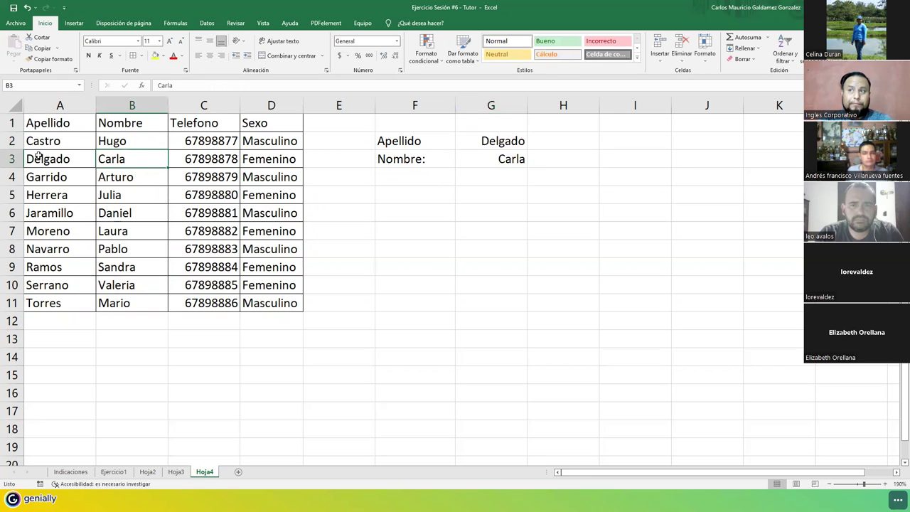
- Restore the last table row's surname in G2 and the FALSO argument in the G3 formula
mouse_move(486, 144)
left_mouse_down()
mouse_move(482, 171)
mouse_move(479, 151)
left_mouse_up()
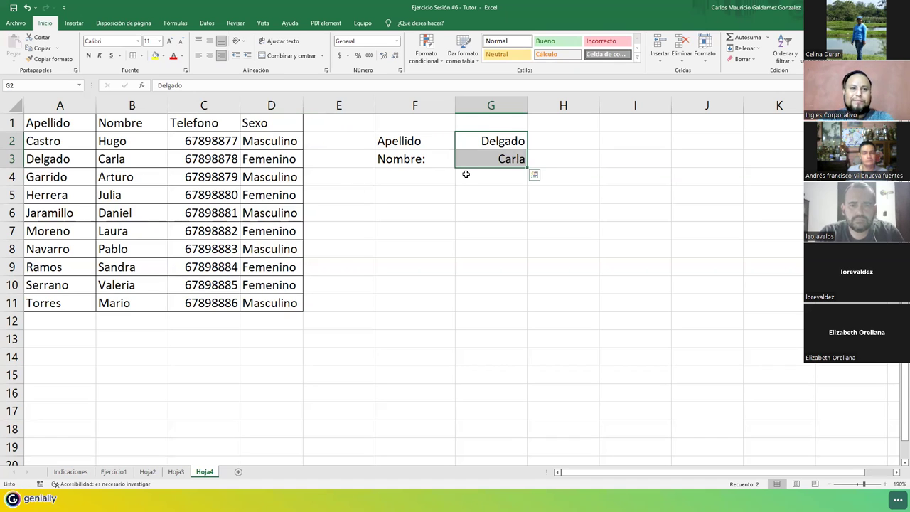
type("Torres")
key("Return")
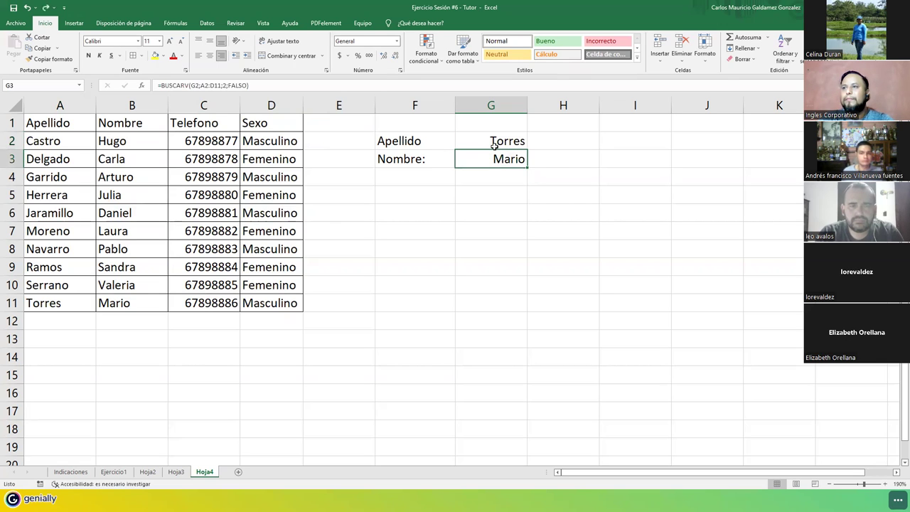
- Undo the right alignment of G2:G3 and review the FALSO argument in the G3 formula
left_click(495, 159)
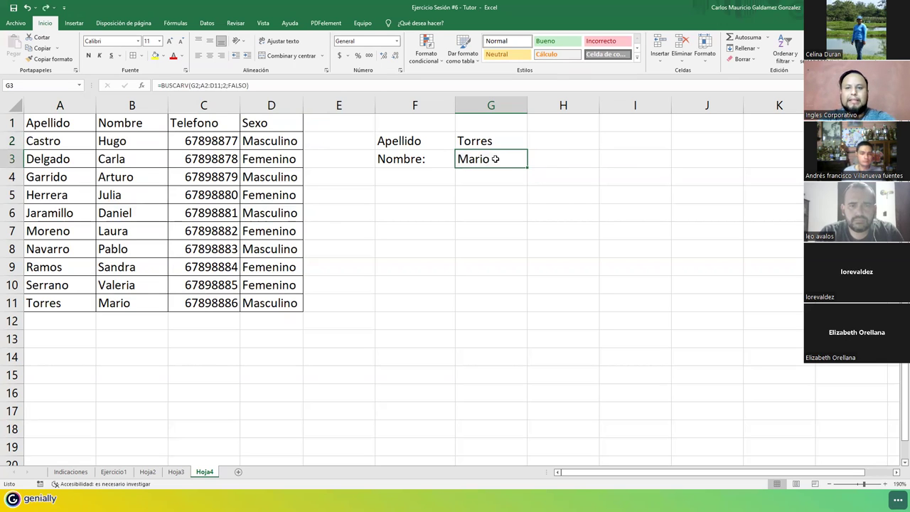
double_click(495, 159)
double_click(601, 159)
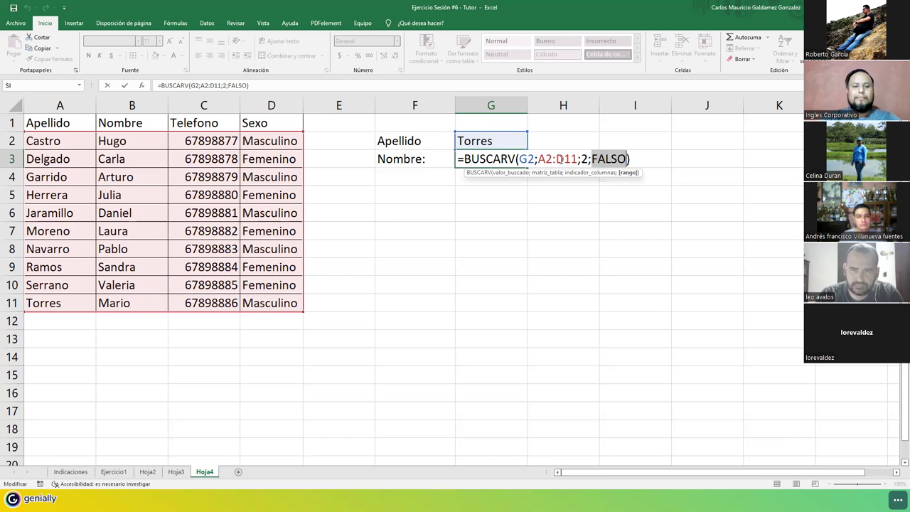
key("ctrl+Return")
- Begin a BUSCAR formula in G4 with cell G2 as the lookup value
left_click(483, 175)
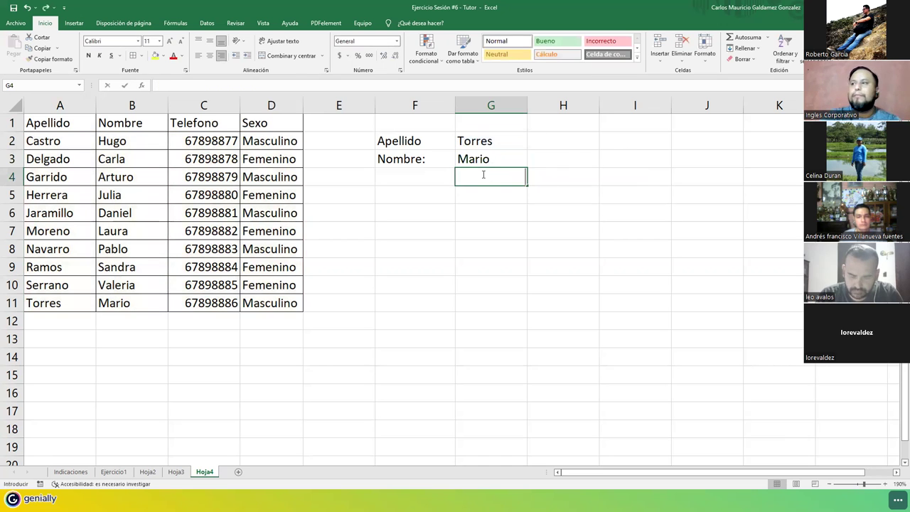
type("=buscar")
key("Tab")
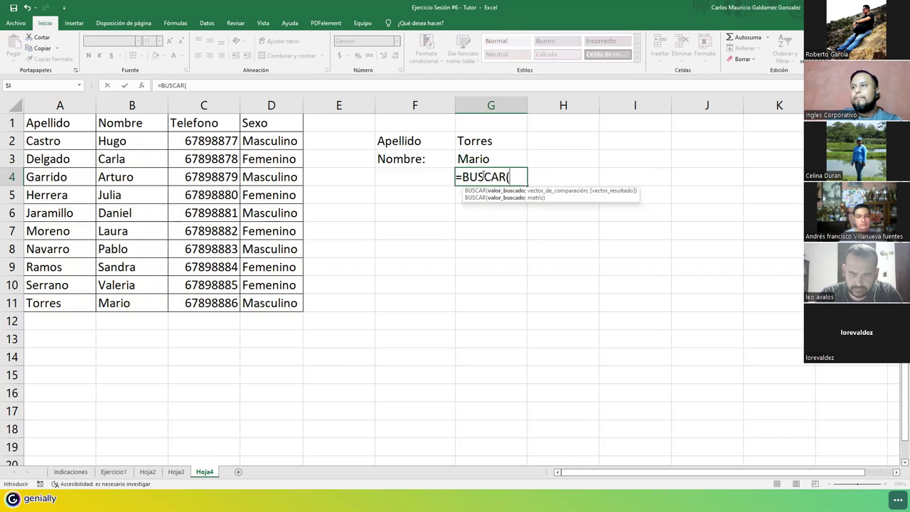
left_click(488, 141)
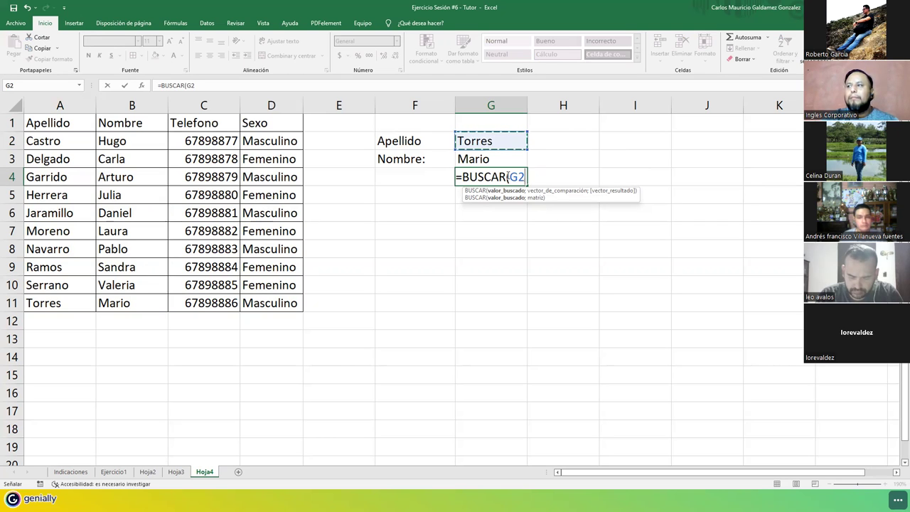
type(";")
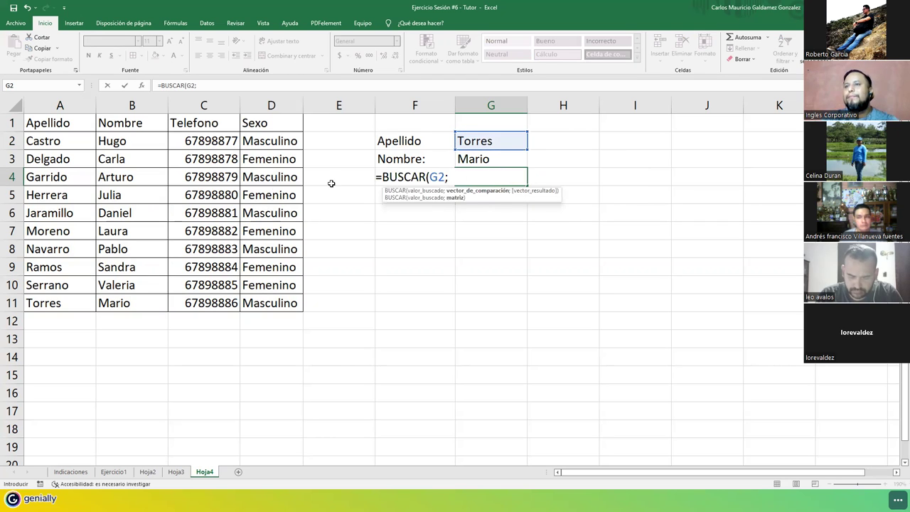
- Complete the G4 formula with comparison vector A2:A11 and result vector B2:B11, and right-align cells G3:G4
left_click_drag(73, 144, 85, 303)
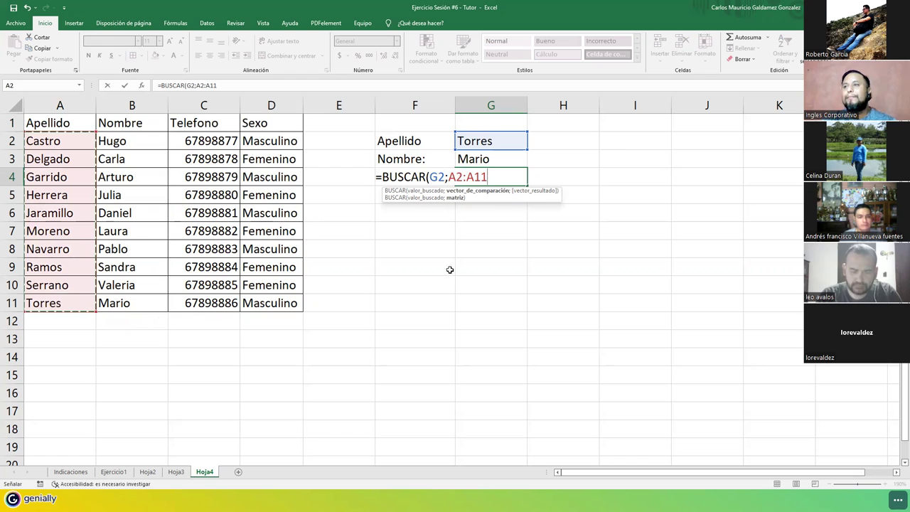
type(";")
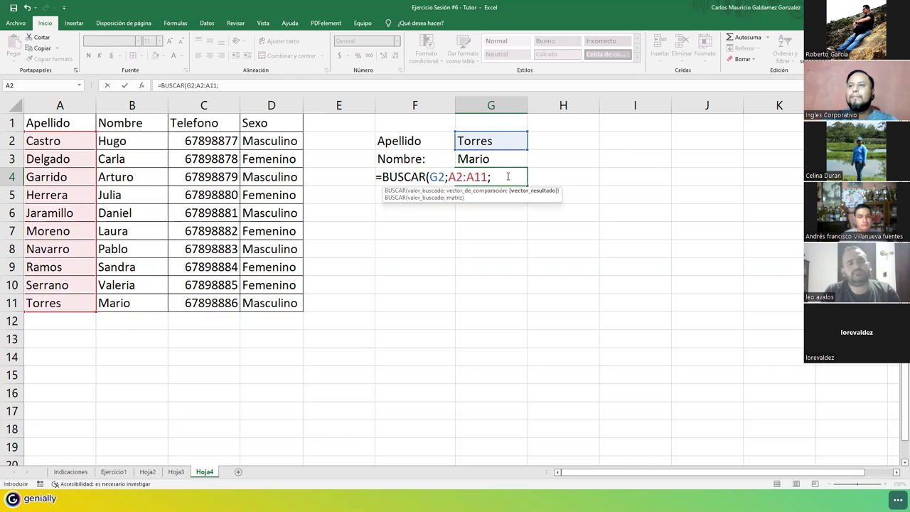
left_click_drag(126, 146, 135, 301)
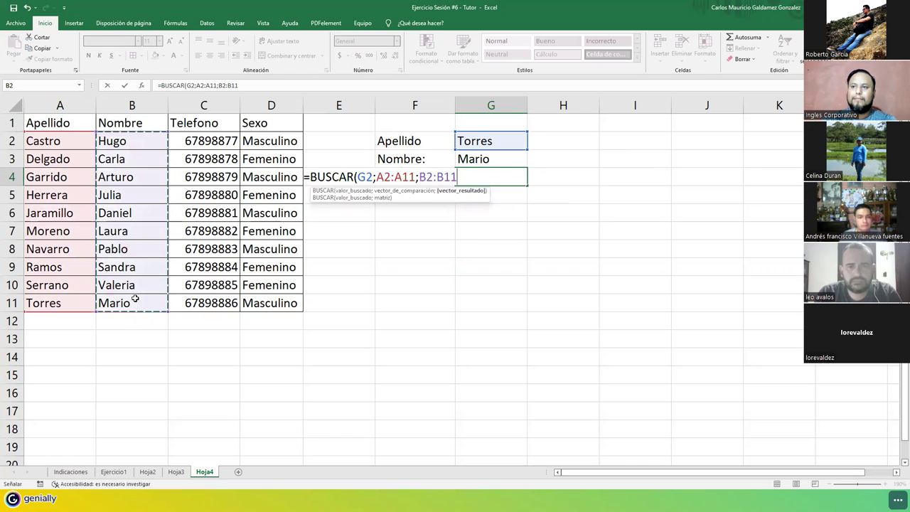
type(")")
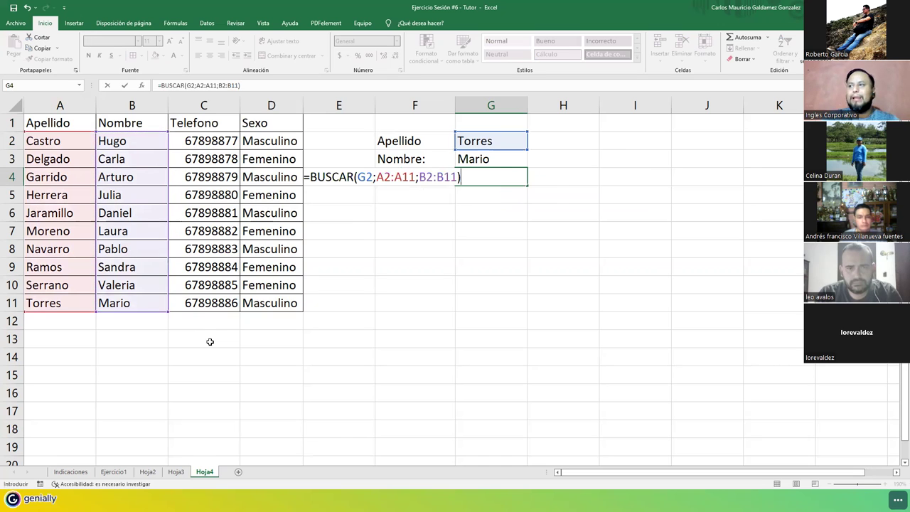
key("Return")
left_click_drag(502, 157, 502, 172)
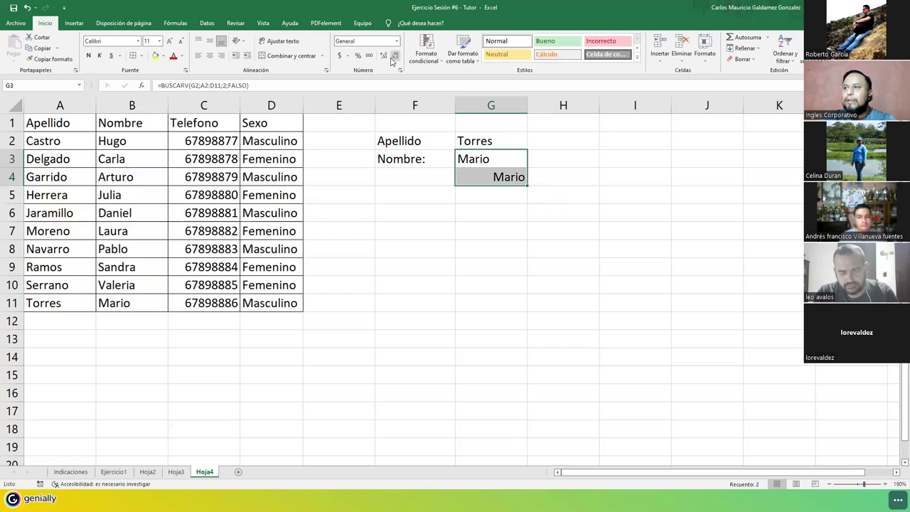
left_click(221, 56)
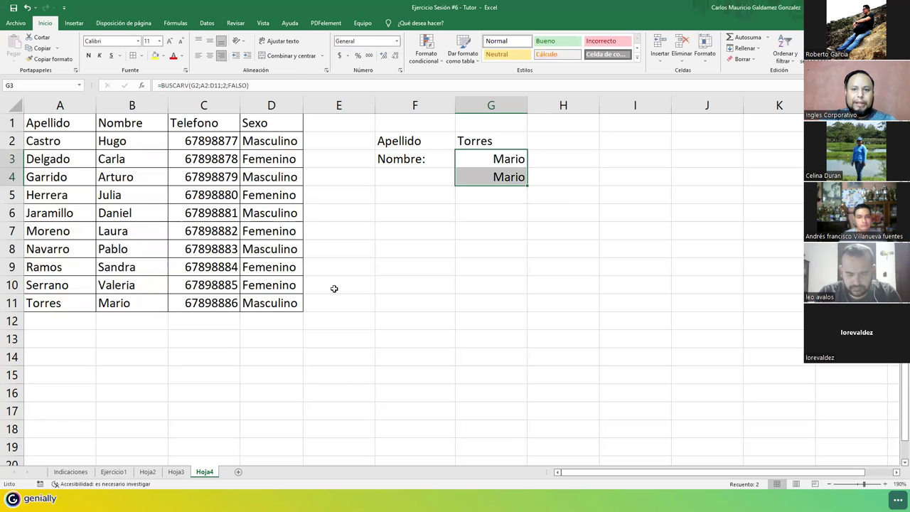
- Compare the arguments of the BUSCAR formula in G4 with those of the BUSCARV formula in G3
left_click(486, 174)
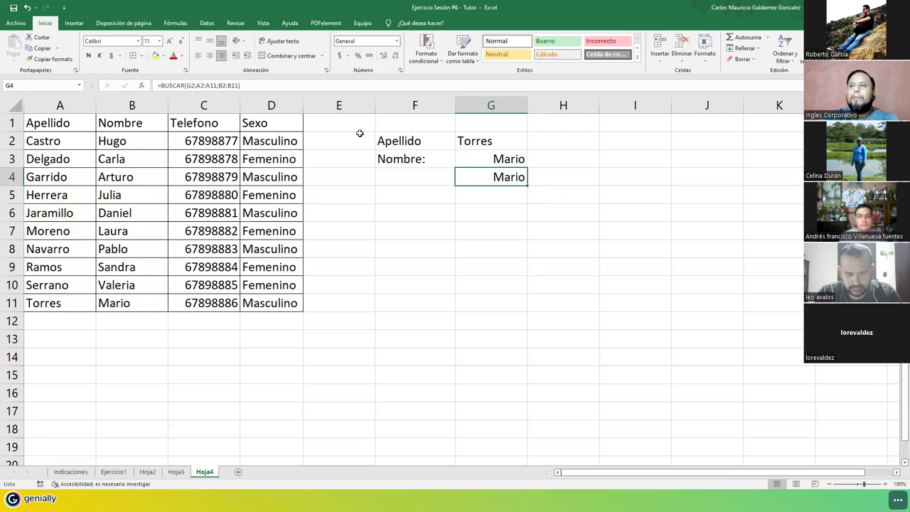
key("F2")
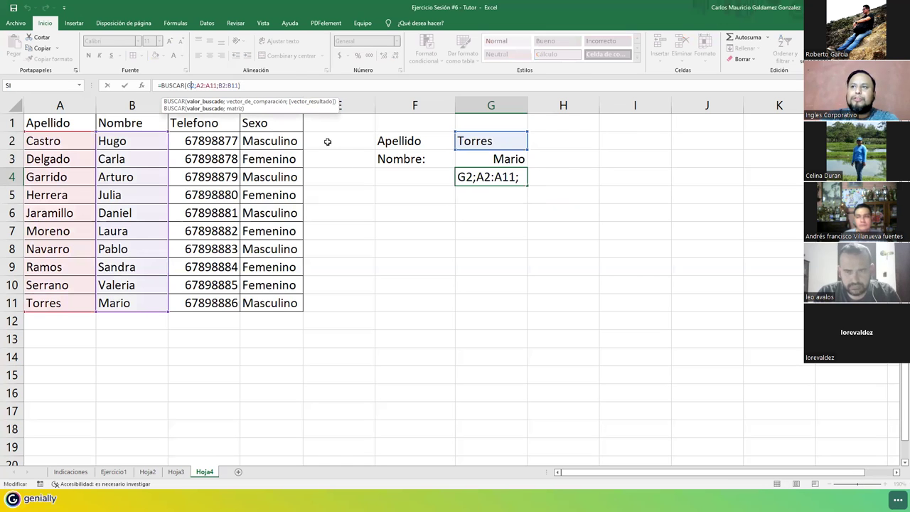
key("Escape")
left_click(495, 159)
key("F2")
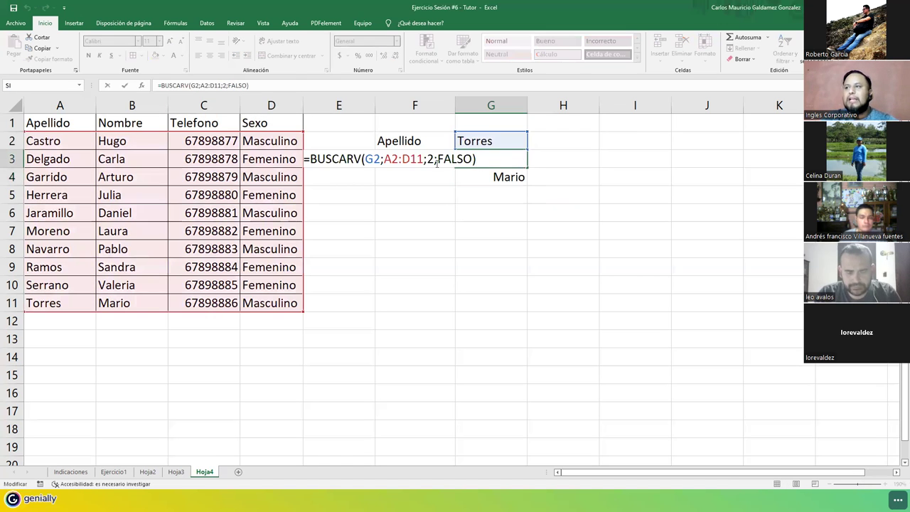
left_click(433, 159)
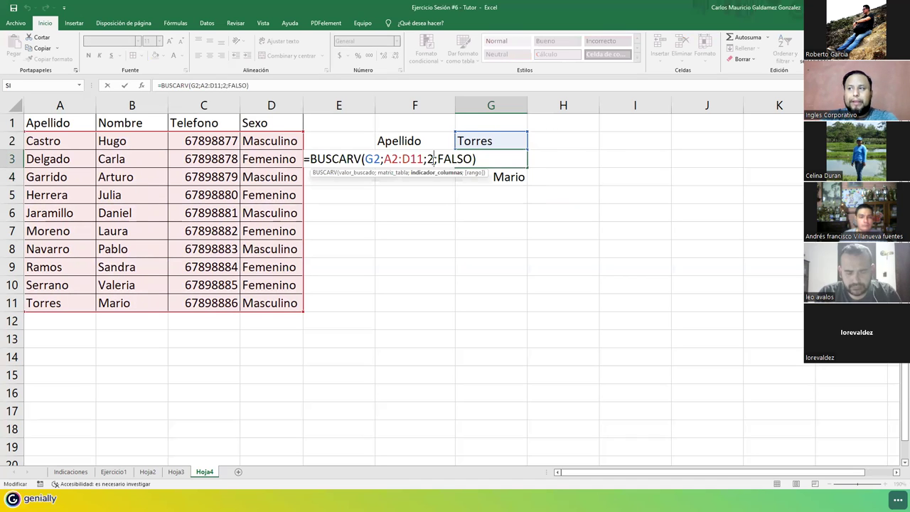
left_click(502, 178)
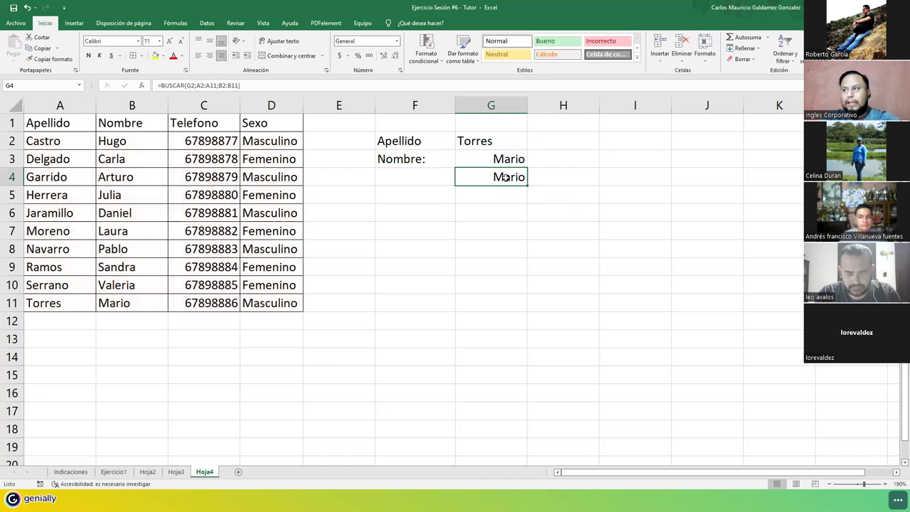
- Review the result vector argument of the BUSCAR formula in G4, leaving the formula as it is
double_click(505, 178)
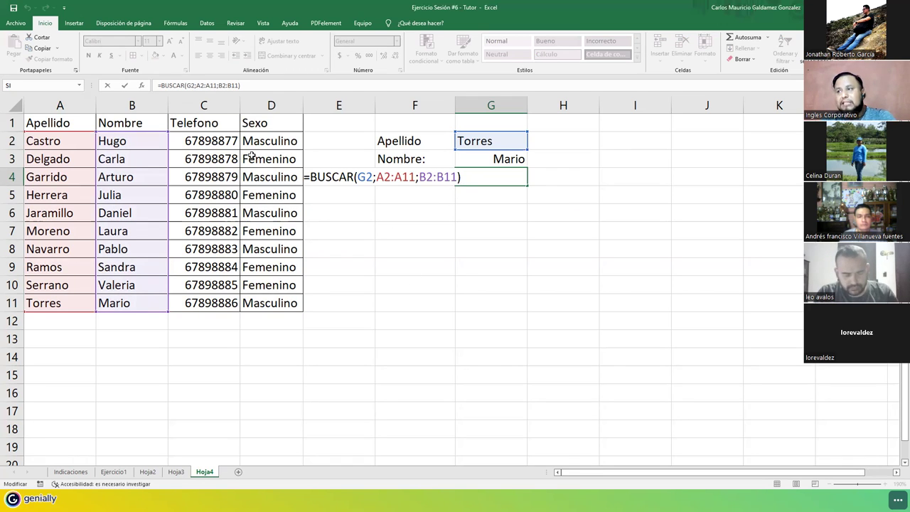
left_click_drag(416, 177, 459, 177)
left_click(450, 176)
left_click(489, 235)
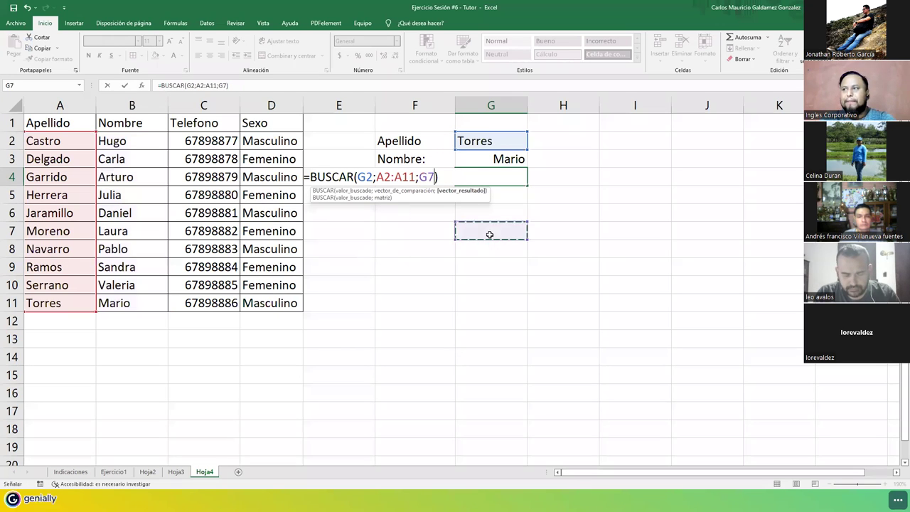
key("Return")
- Set the column index of the BUSCARV formula in G3 to 4 and relabel F3 as Sexo
double_click(509, 159)
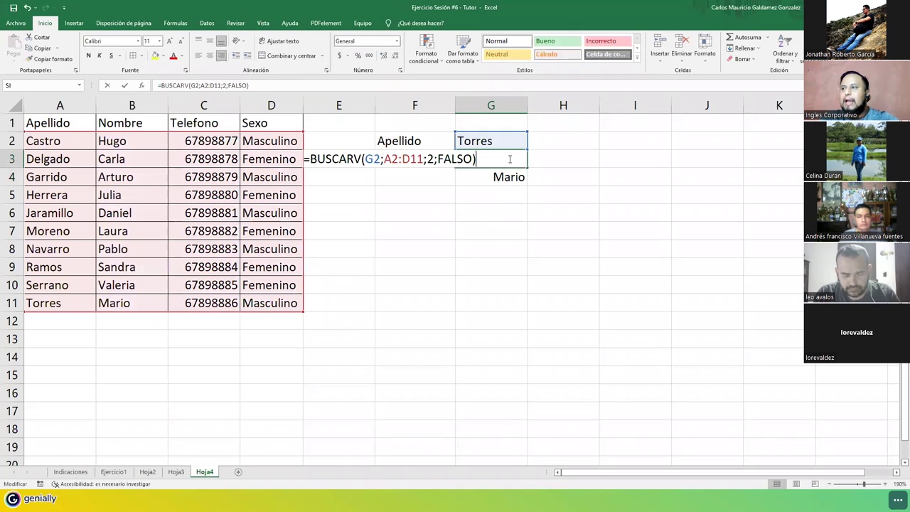
left_click(428, 160)
key("Delete")
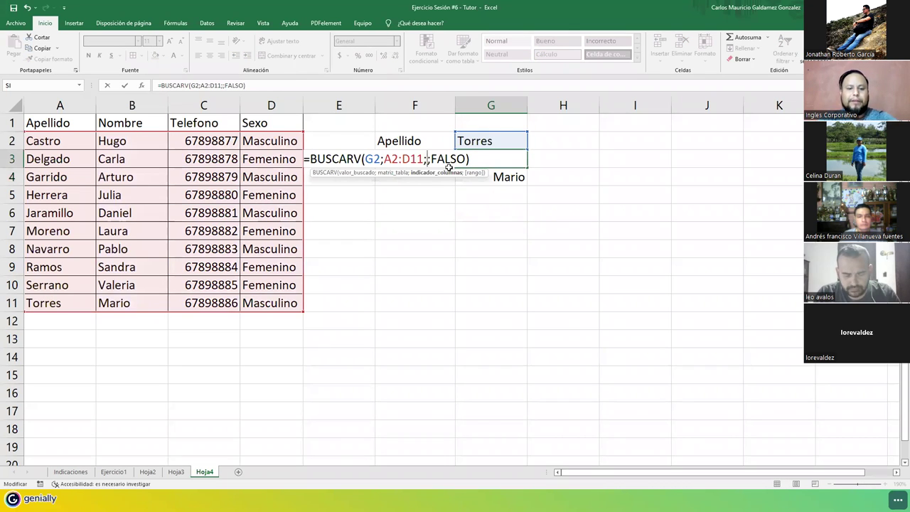
type("4")
left_click(424, 155)
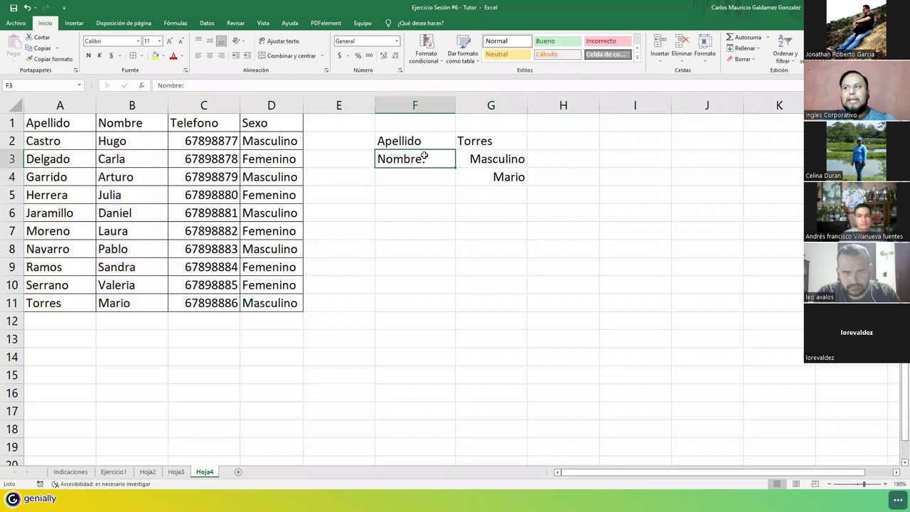
type("Sexo")
key("Return")
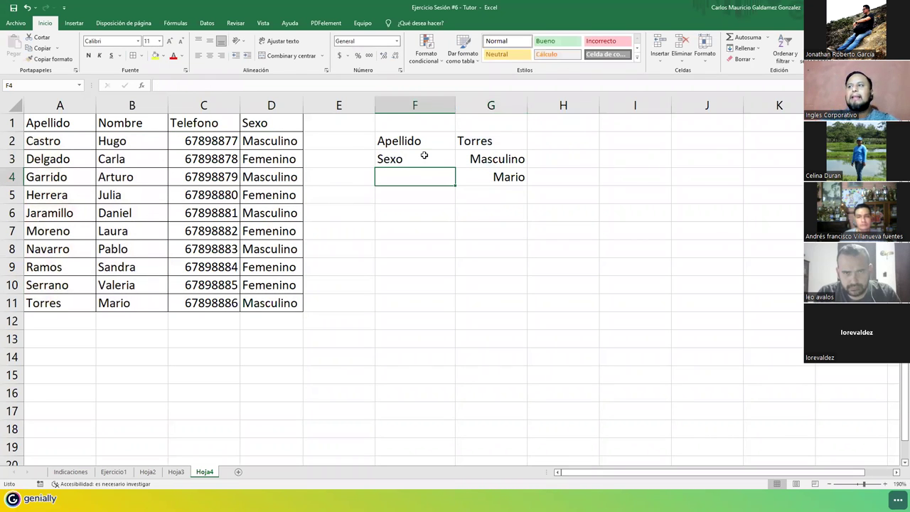
left_click(501, 178)
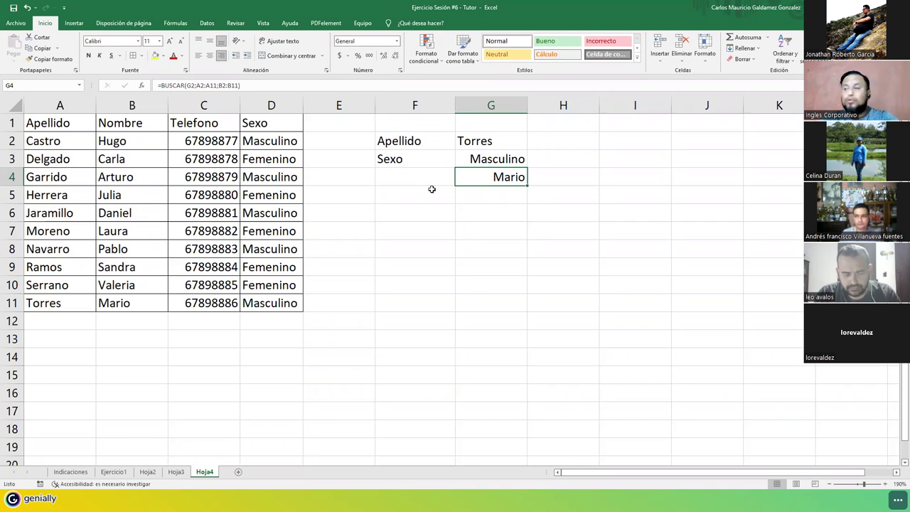
- Undo the F3 relabelling and the G3 column index change, and review the BUSCAR formula in G4
key("ctrl+z")
key("ctrl+z")
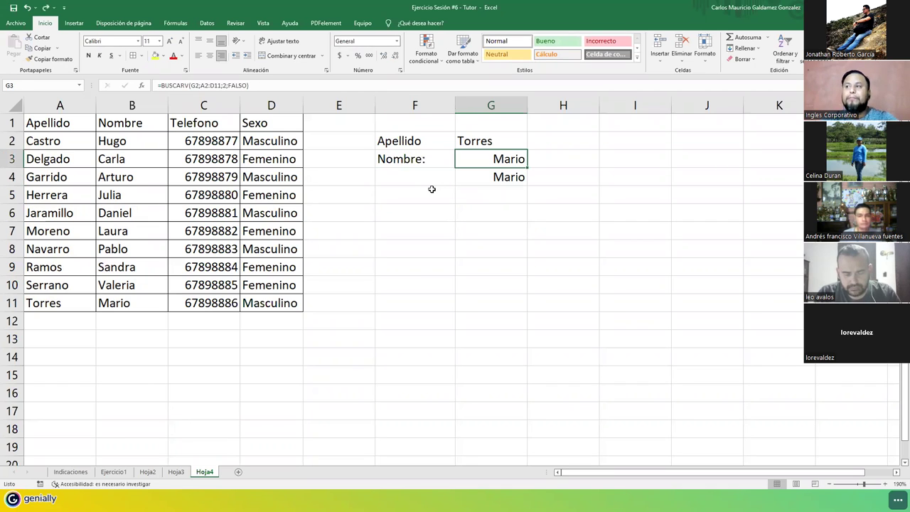
left_click(483, 178)
double_click(483, 178)
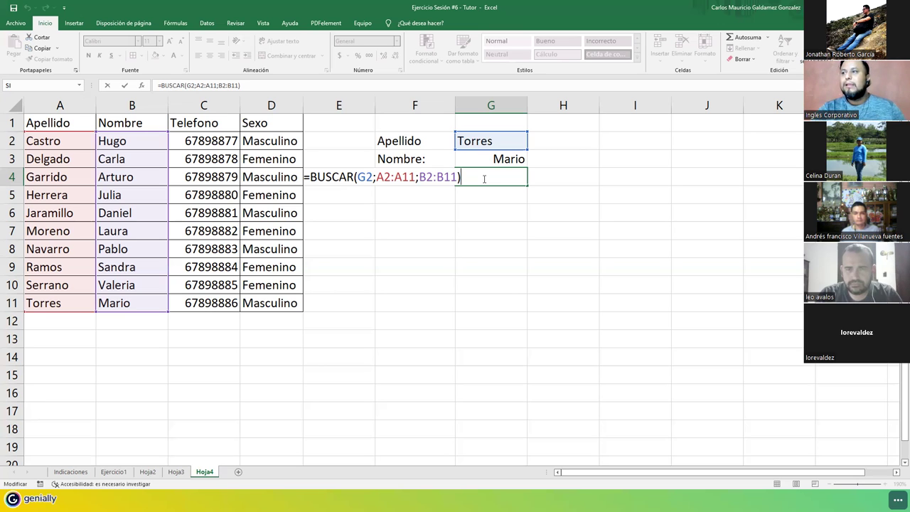
key("ctrl+Return")
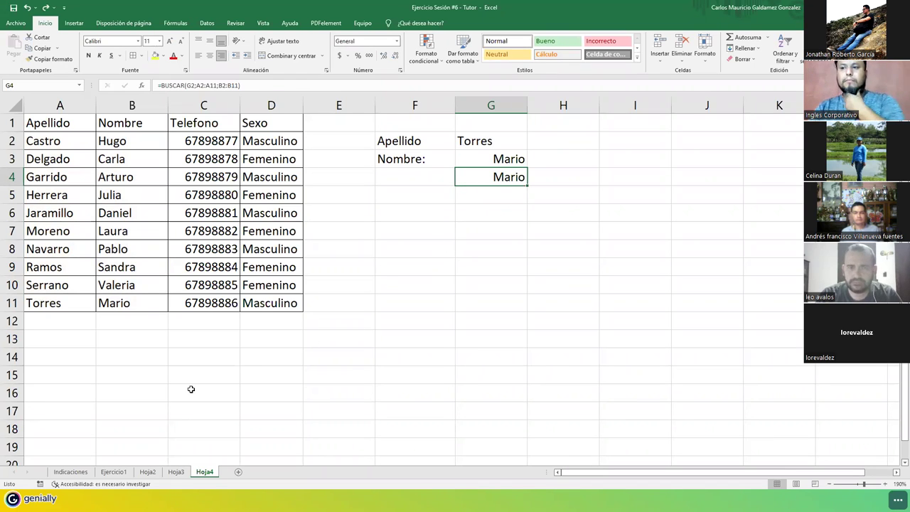
- Switch to sheet Hoja3 and clear the DUI lookup value in J3
left_click(176, 472)
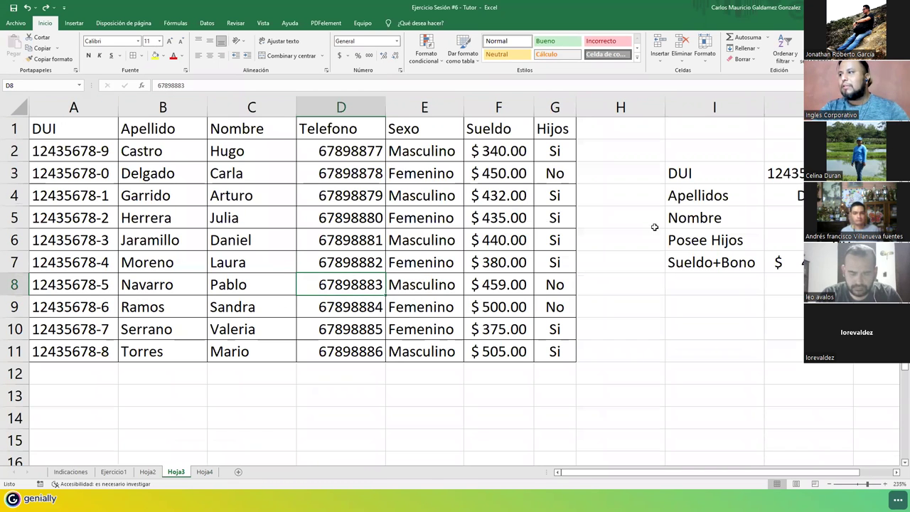
left_click_drag(782, 193, 798, 263)
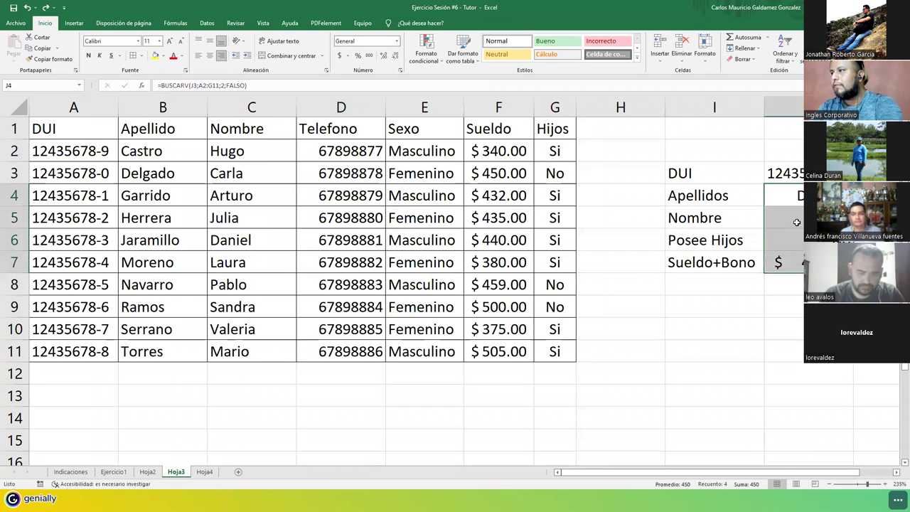
left_click(791, 178)
key("Delete")
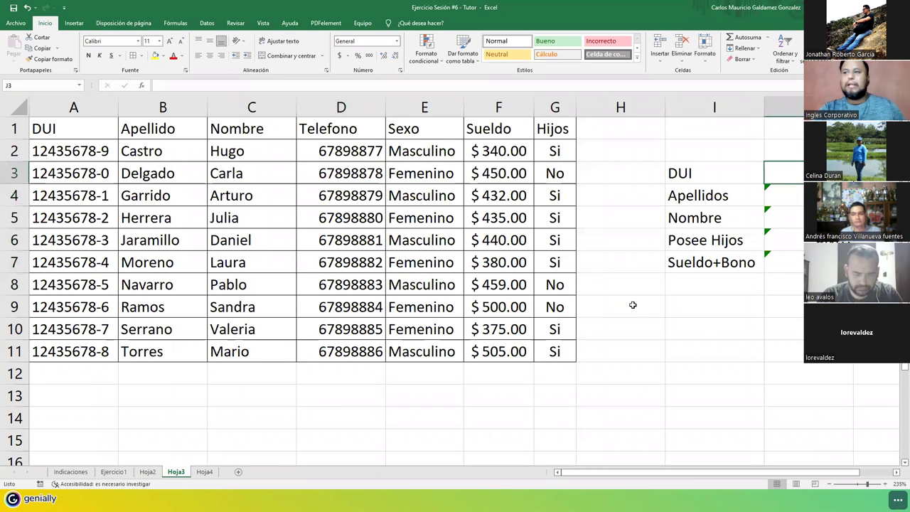
- Compare the Hoja4 table and its Telefono column with the header row A1:G1 on Hoja3
left_click(204, 472)
left_click_drag(38, 123, 258, 302)
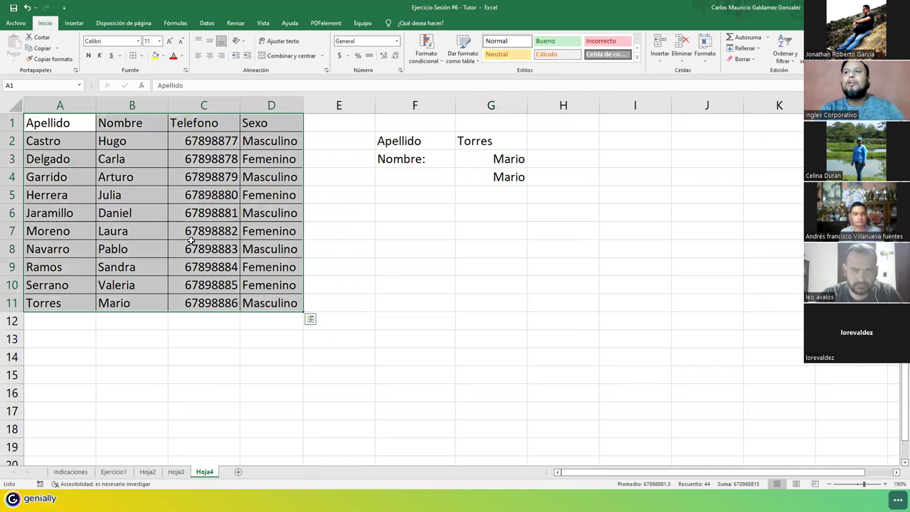
left_click_drag(192, 145, 199, 299)
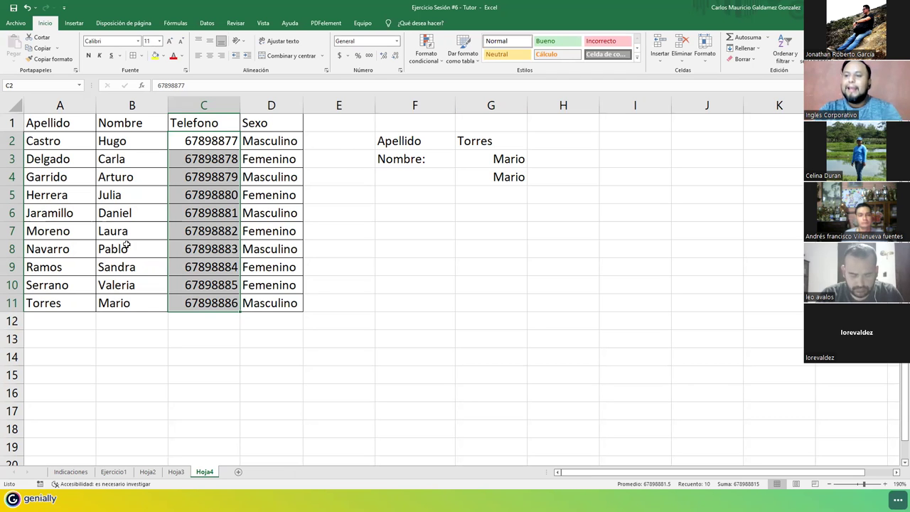
left_click(178, 476)
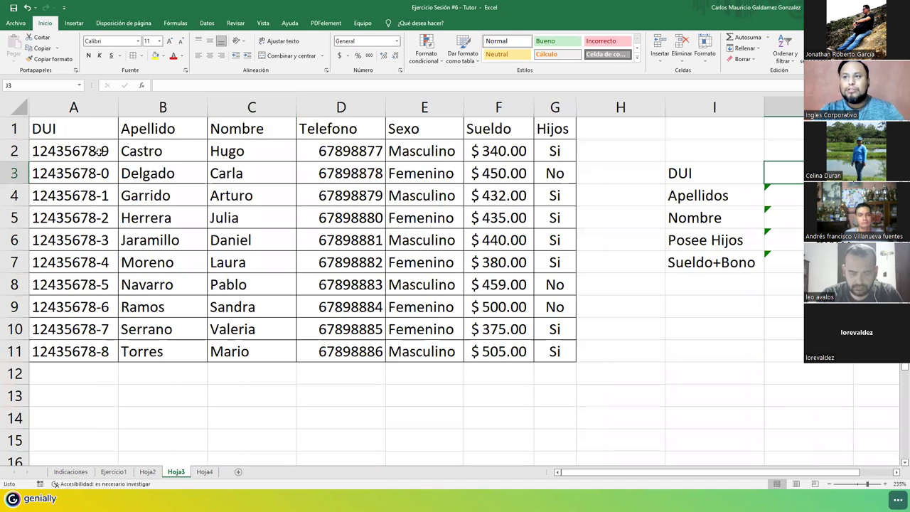
left_click(58, 131)
left_click_drag(58, 131, 543, 130)
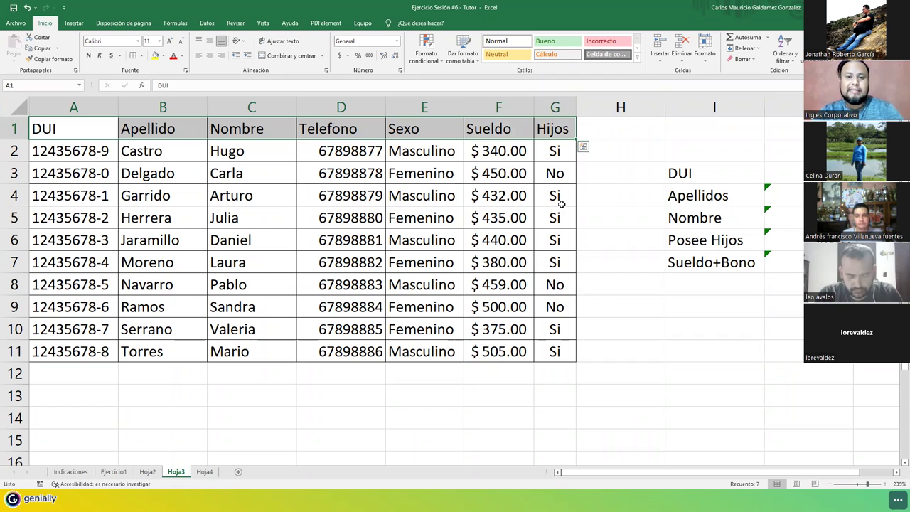
- Examine the empty DUI cell J3 and the formulas for Apellidos, Nombre, Posee Hijos and Sueldo+Bono in J4:J7
left_click(781, 173)
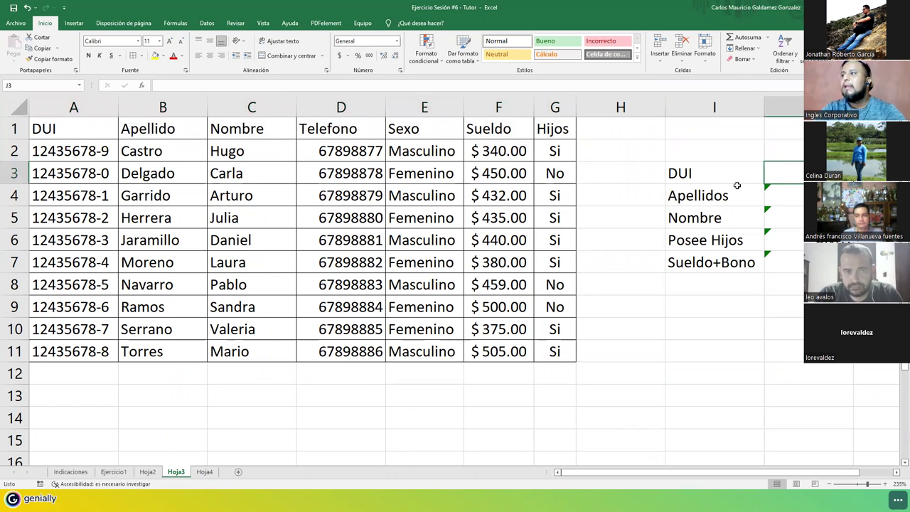
double_click(796, 172)
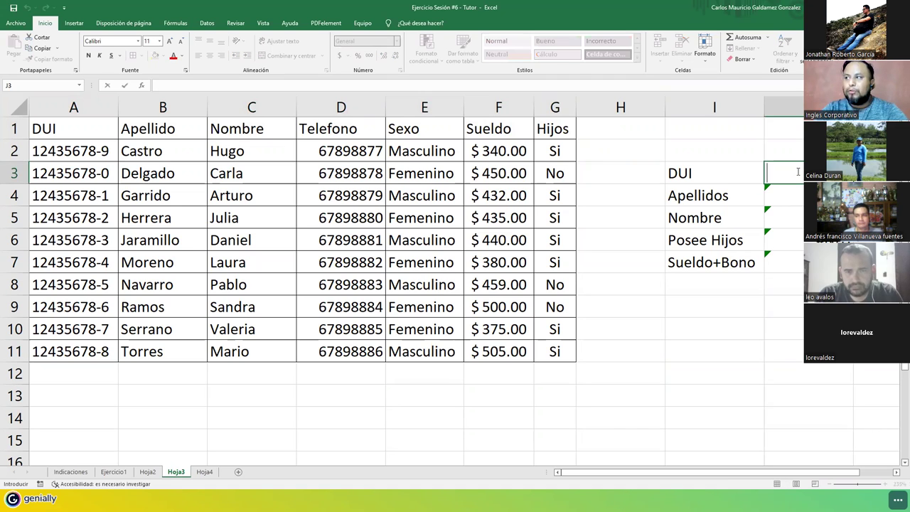
left_click(753, 195)
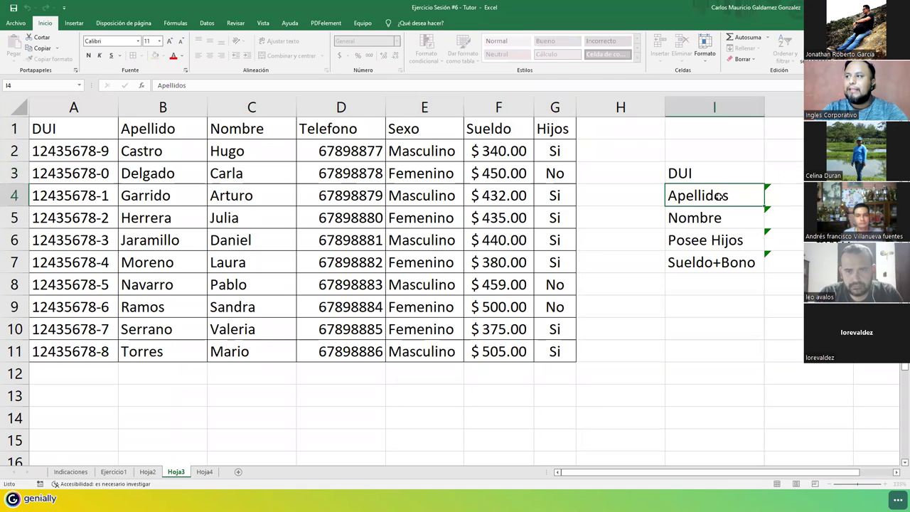
left_click(798, 196)
left_click(796, 217)
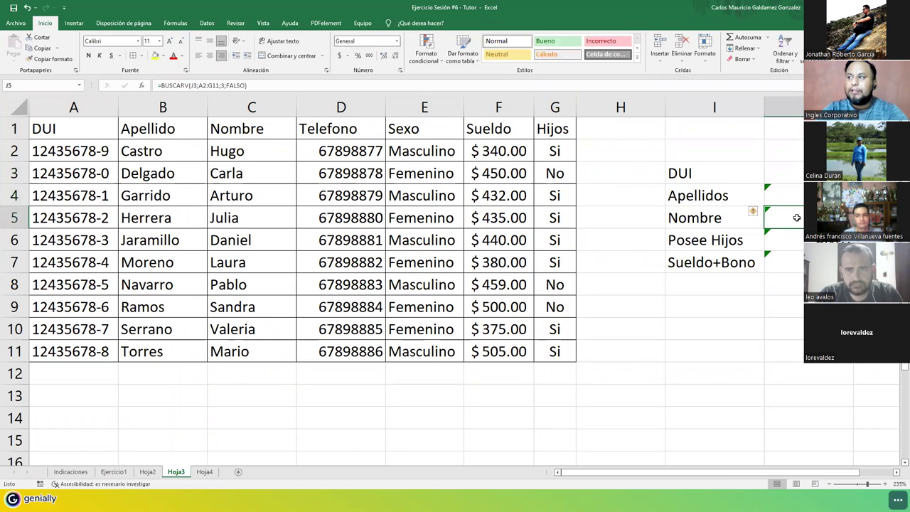
left_click(795, 243)
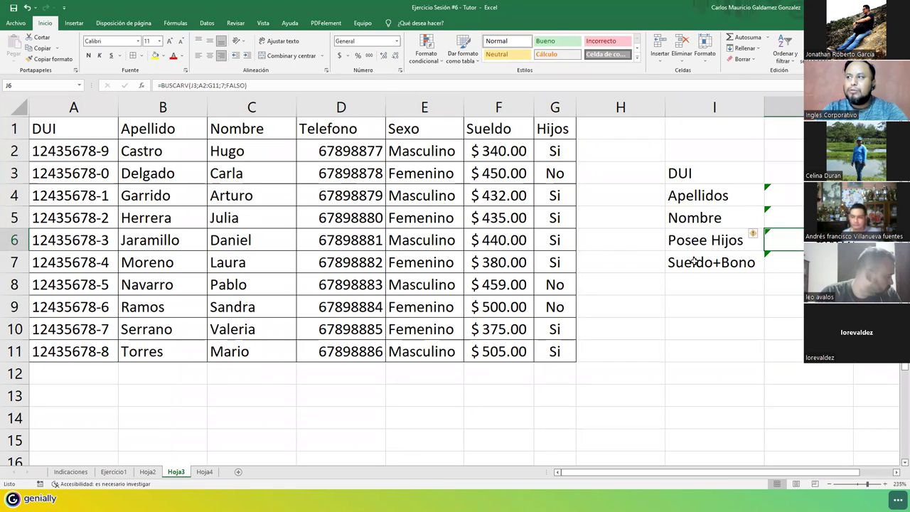
left_click(796, 263)
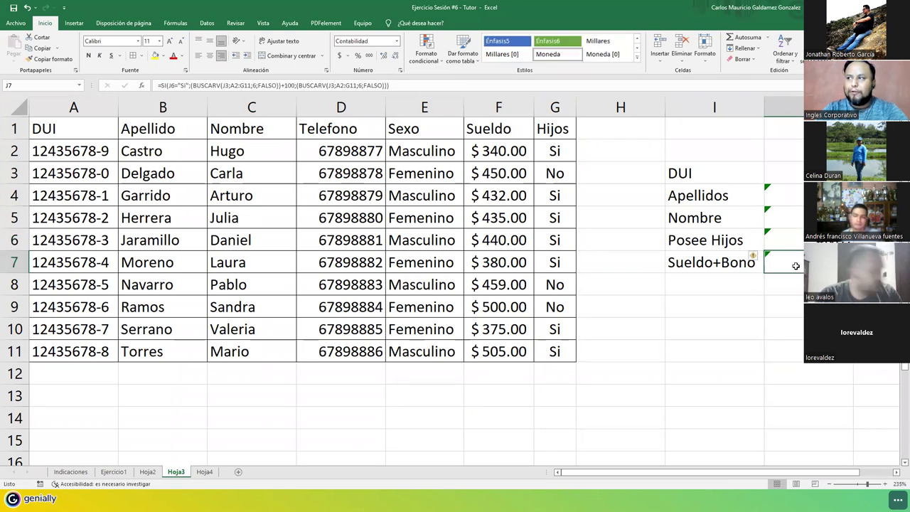
- Enter the note "Si posee hijos" in I8 below the Sueldo+Bono label
left_click(690, 282)
type("Si posee hijpos")
key("BackSpace")
key("BackSpace")
key("BackSpace")
type("os")
key("Return")
left_click(690, 282)
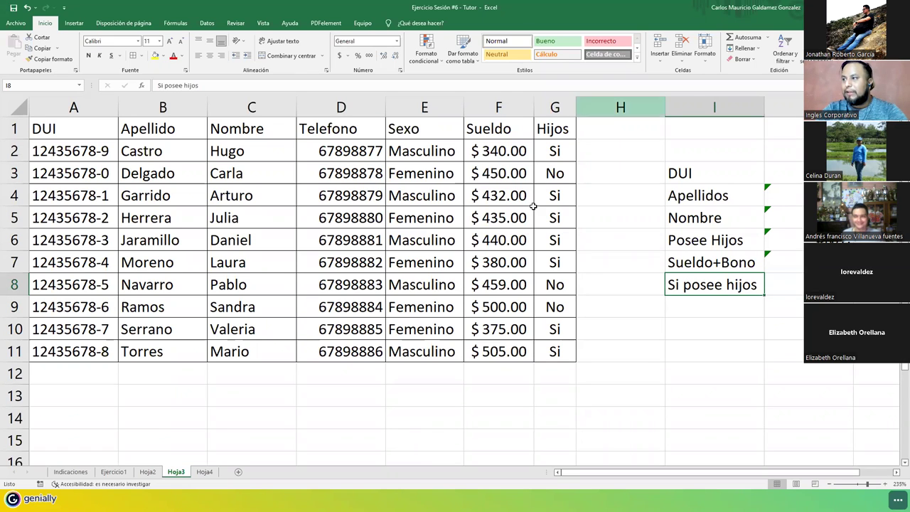
- Review the formulas in J4:J7 and clear the ones in J4:J6
left_click(780, 199)
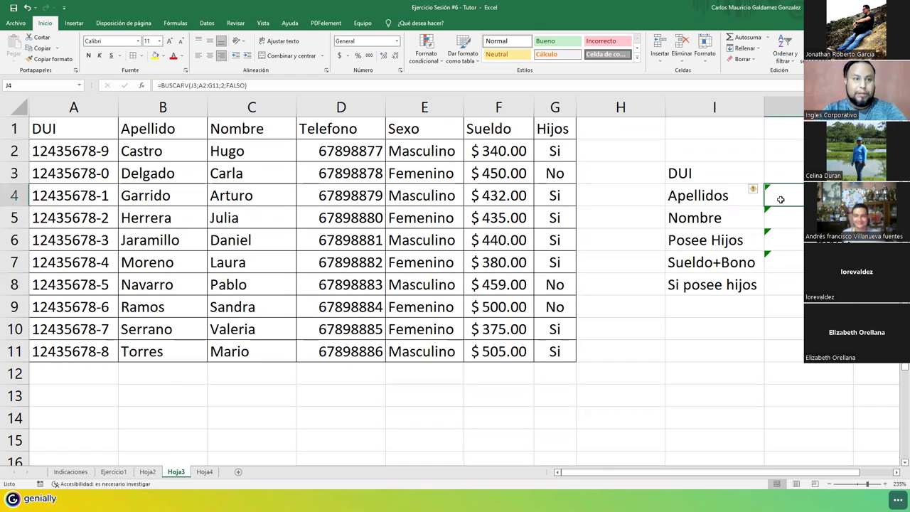
left_click_drag(795, 260, 782, 196)
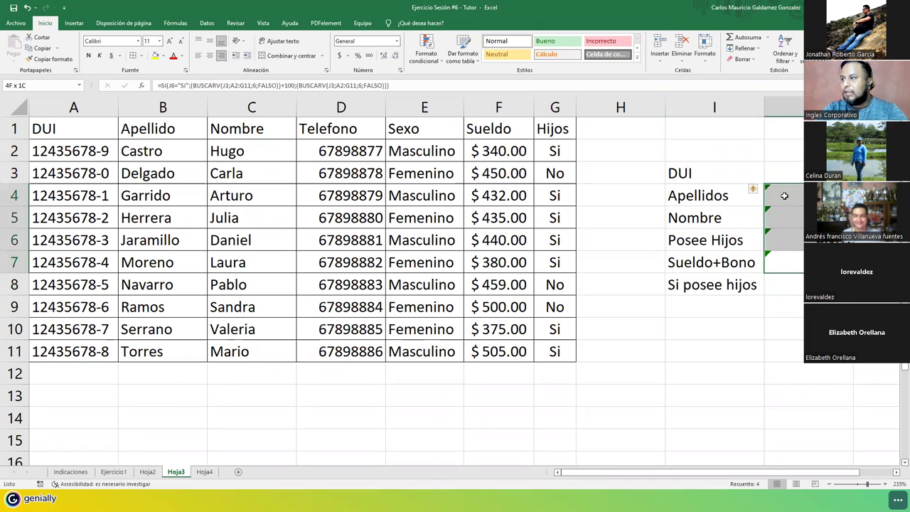
left_click(792, 269)
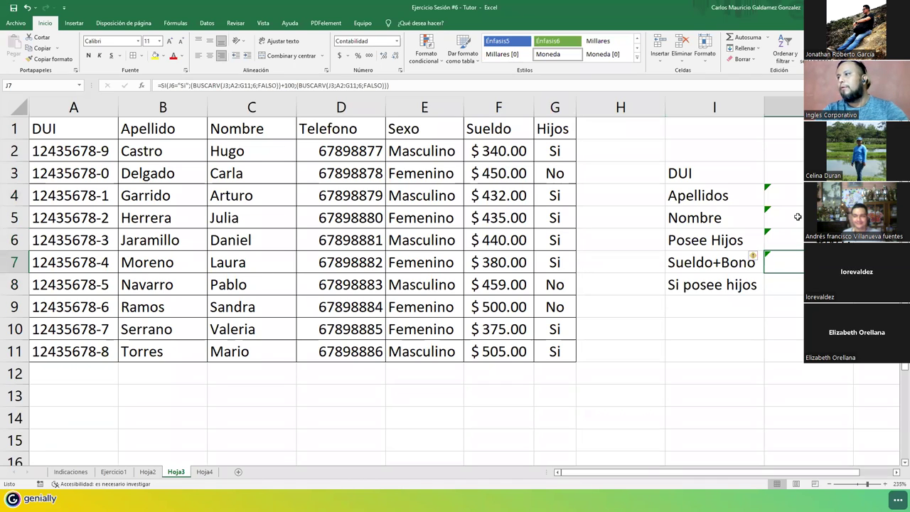
left_click_drag(802, 197, 801, 240)
key("Delete")
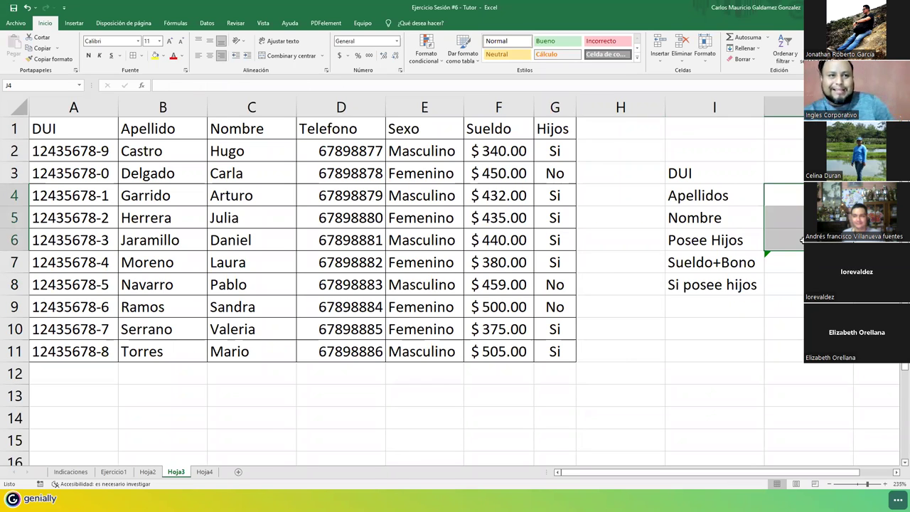
- Begin a BUSCARV formula for Apellidos in J4 with lookup value J3, table A2:G11 and column index 2
left_click(788, 172)
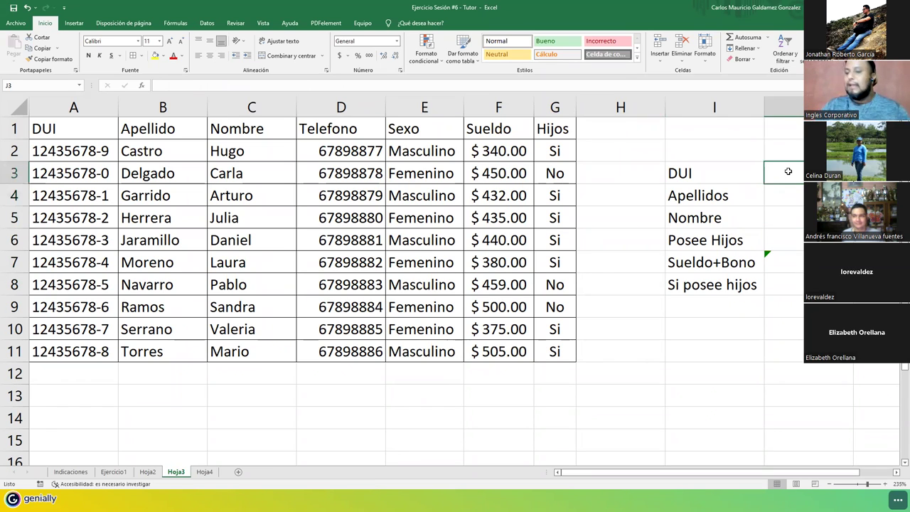
key("Down")
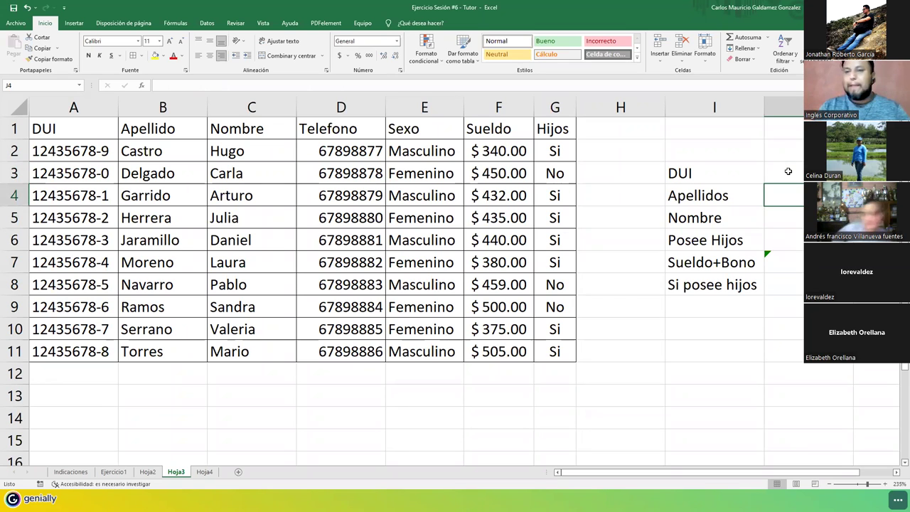
type("=b")
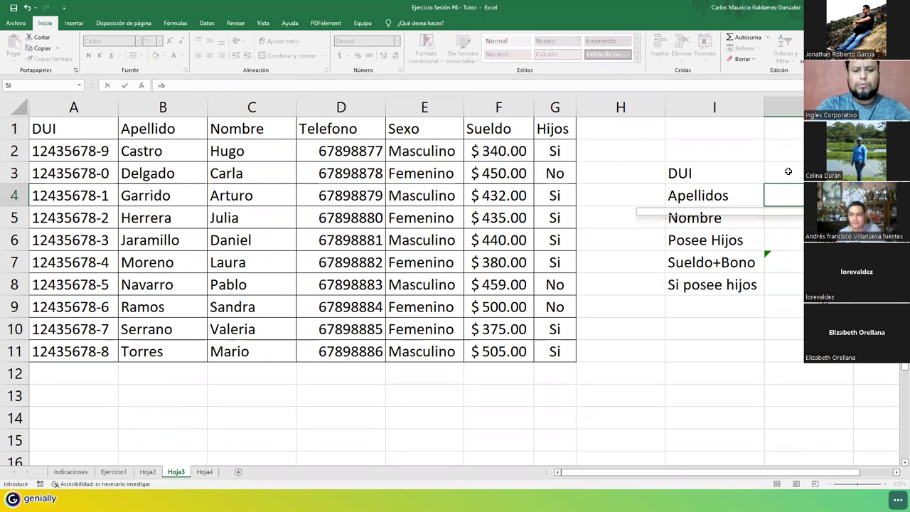
type("uscarv")
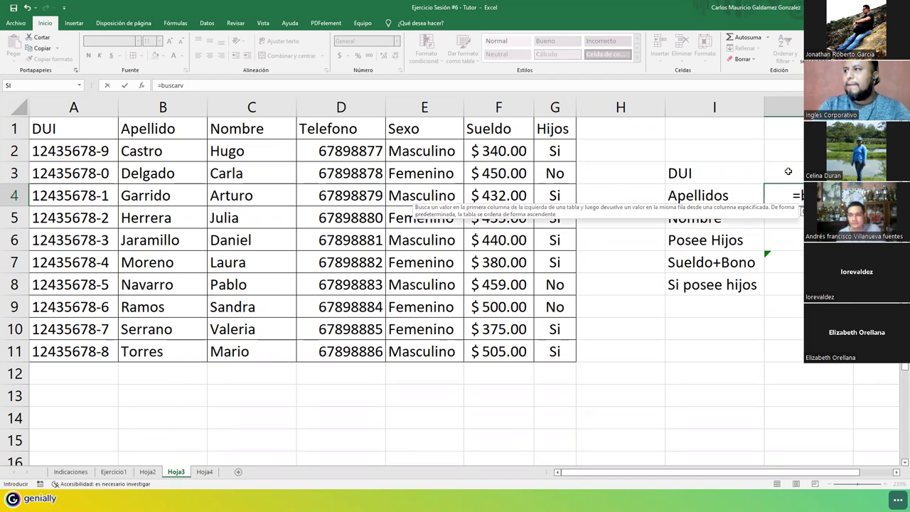
key("Tab")
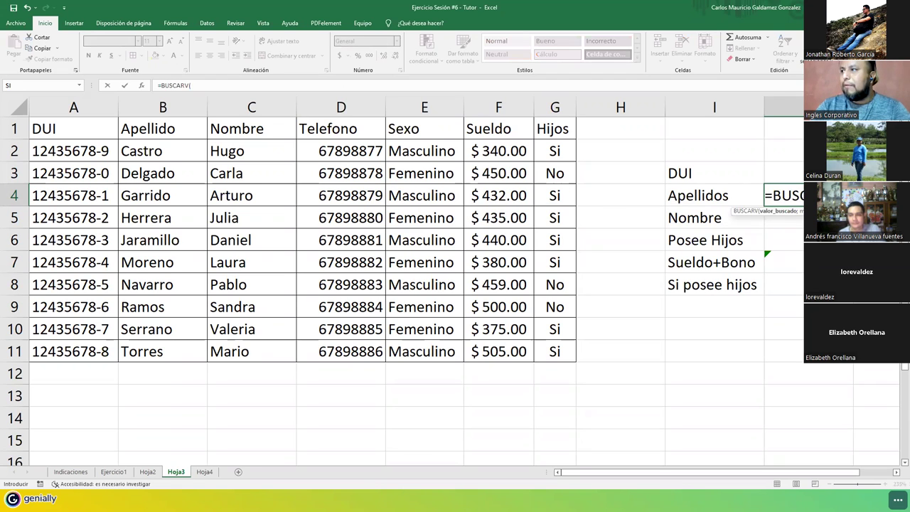
left_click(783, 173)
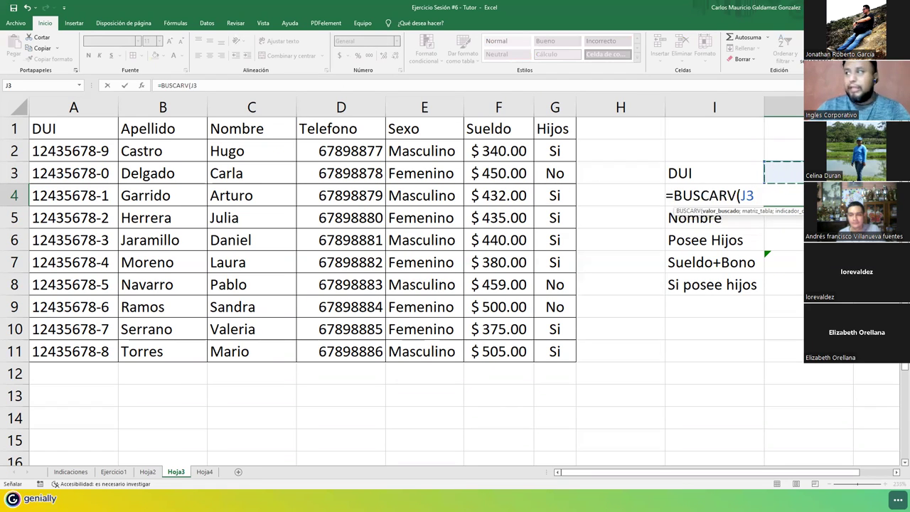
type(";")
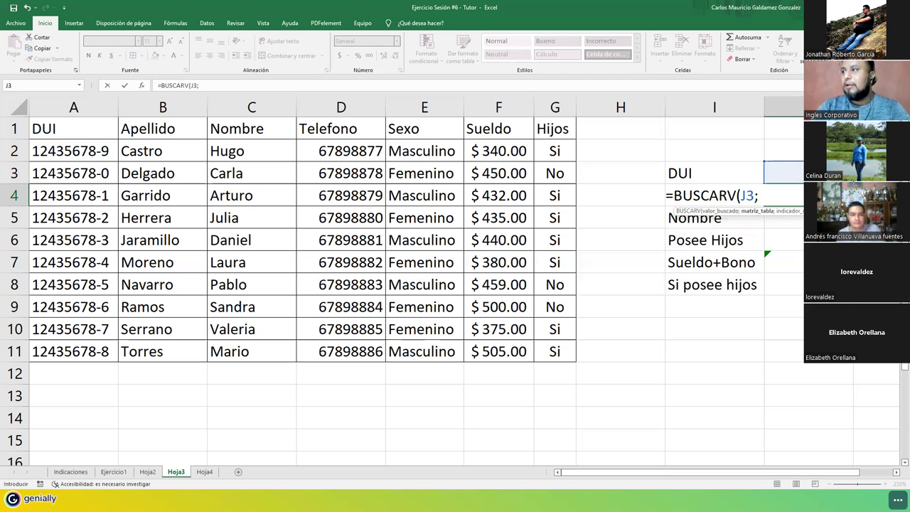
mouse_move(36, 149)
left_mouse_down()
mouse_move(163, 174)
mouse_move(435, 345)
mouse_move(538, 351)
left_mouse_up()
type(";2")
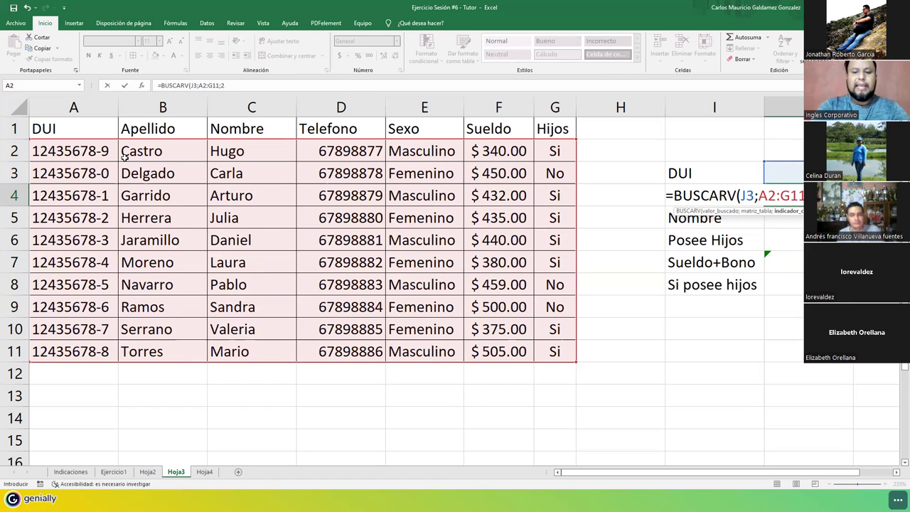
- Complete the J4 formula with the exact-match argument FALSO, giving =BUSCARV(J3;A2:G11;2;FALSO)
type(";FALSO")
key("Tab")
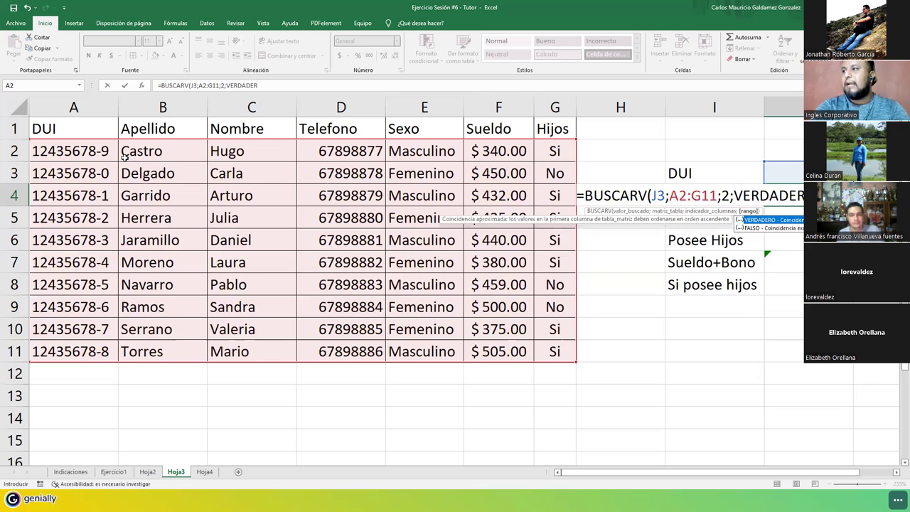
key("BackSpace")
key("BackSpace")
key("BackSpace")
key("BackSpace")
key("BackSpace")
key("BackSpace")
key("BackSpace")
key("BackSpace")
key("BackSpace")
type("FALSo")
key("BackSpace")
type("O")
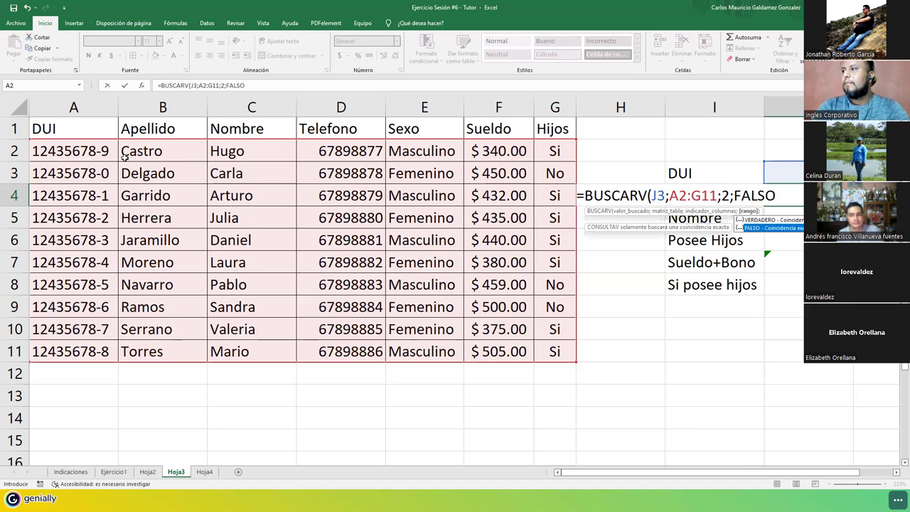
type(")")
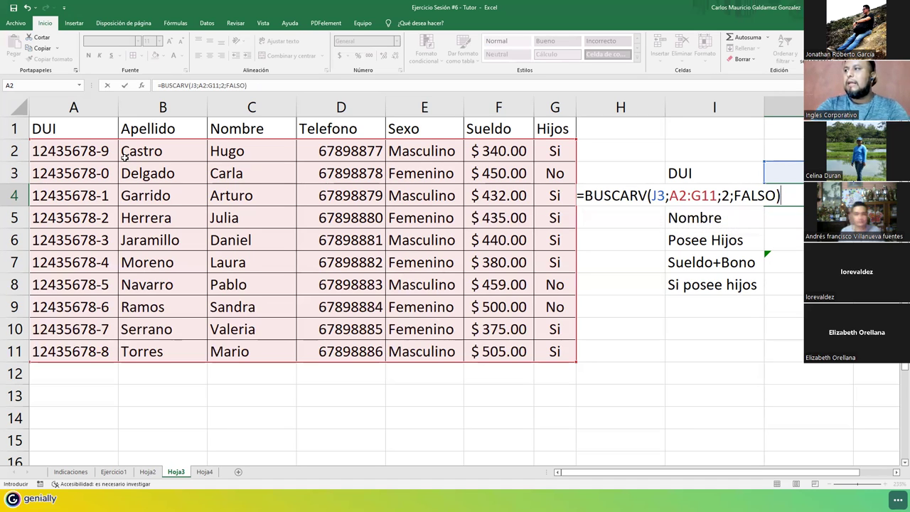
key("Return")
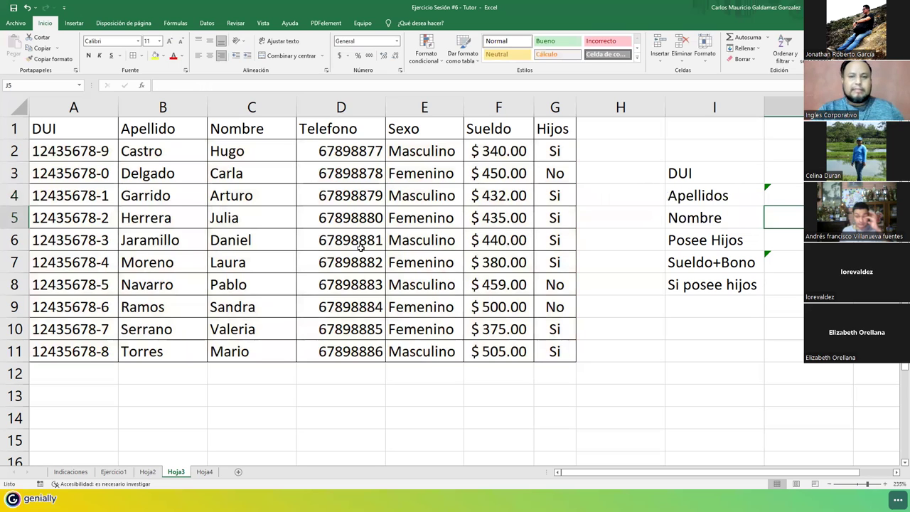
left_click(796, 195)
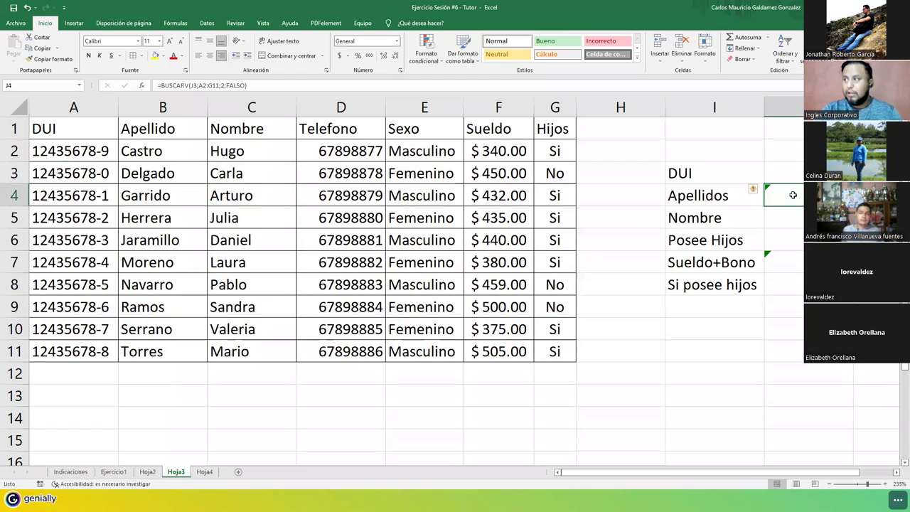
- Copy the DUI text from A7 and paste it into the DUI lookup cell J3
left_click(791, 176)
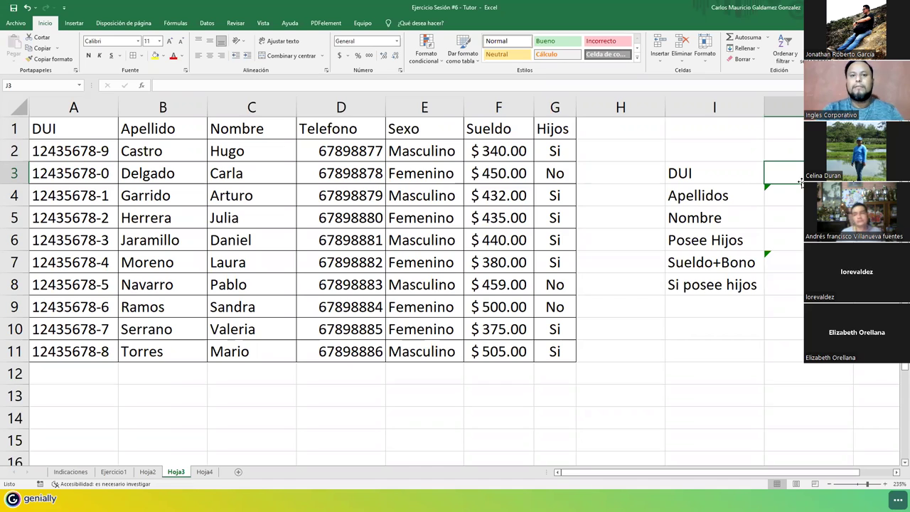
double_click(73, 262)
left_click_drag(107, 264, 31, 262)
key("ctrl+c")
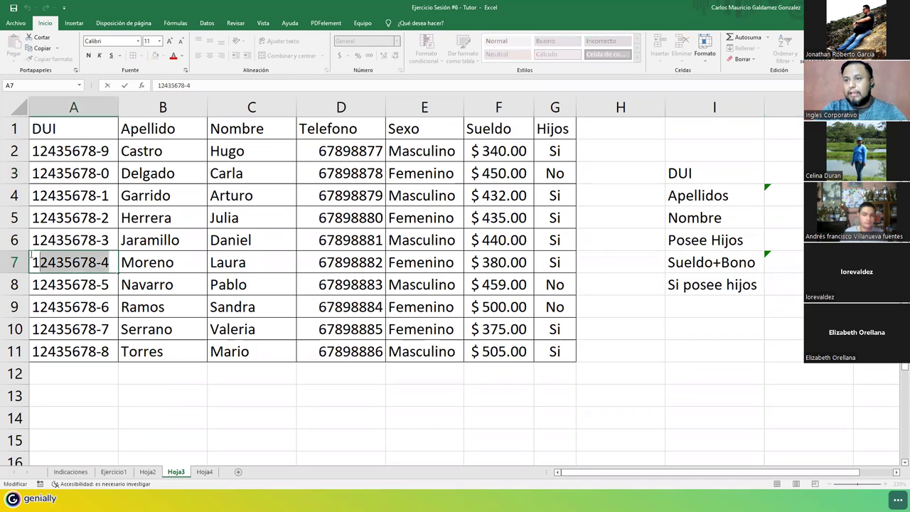
left_click(794, 172)
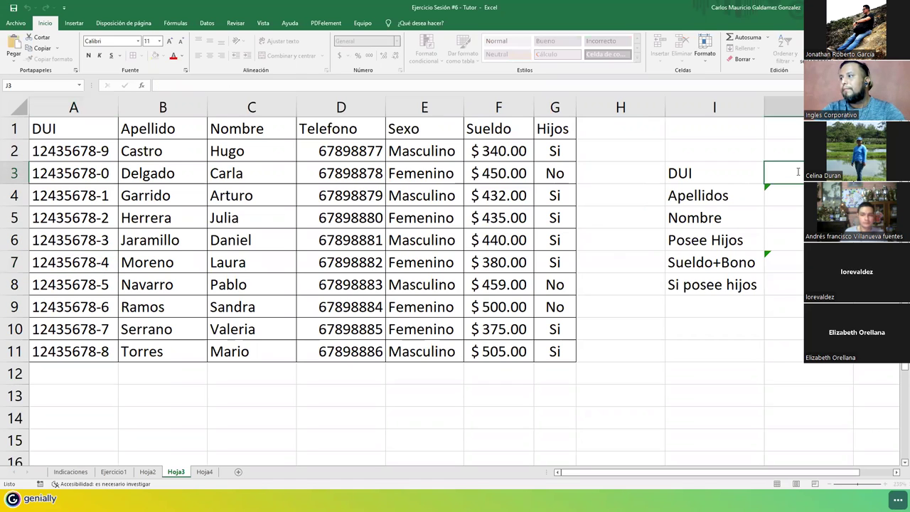
key("ctrl+v")
key("Return")
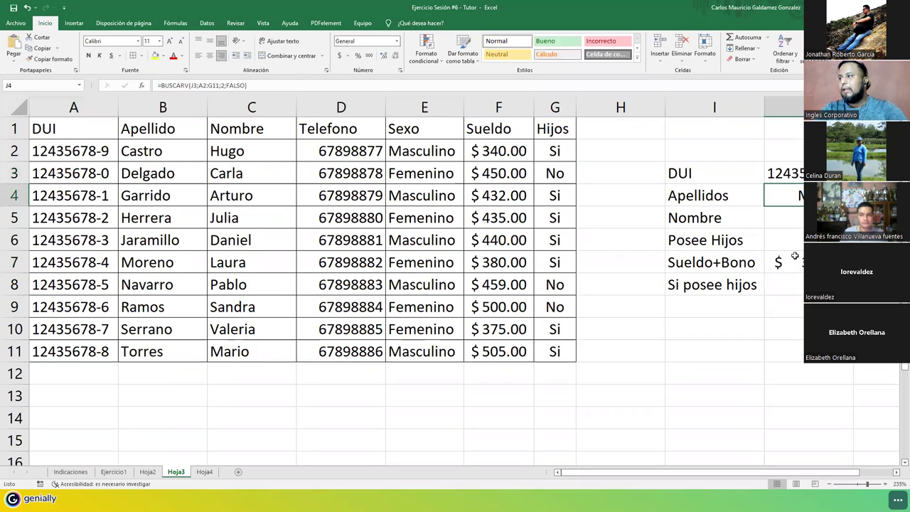
- Enter =BUSCARV(J3;A2:G11;3;FALSO) in J5 to look up Nombre
left_click(800, 220)
type("=")
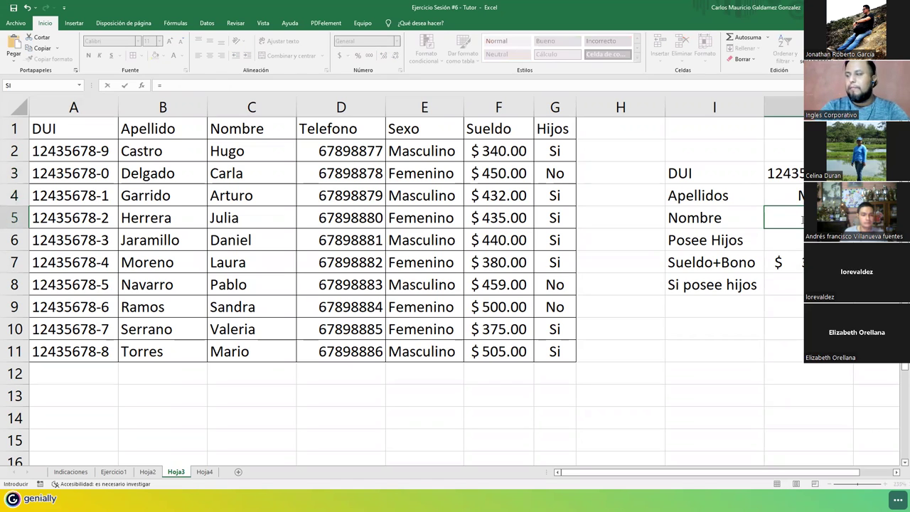
type("buscarv")
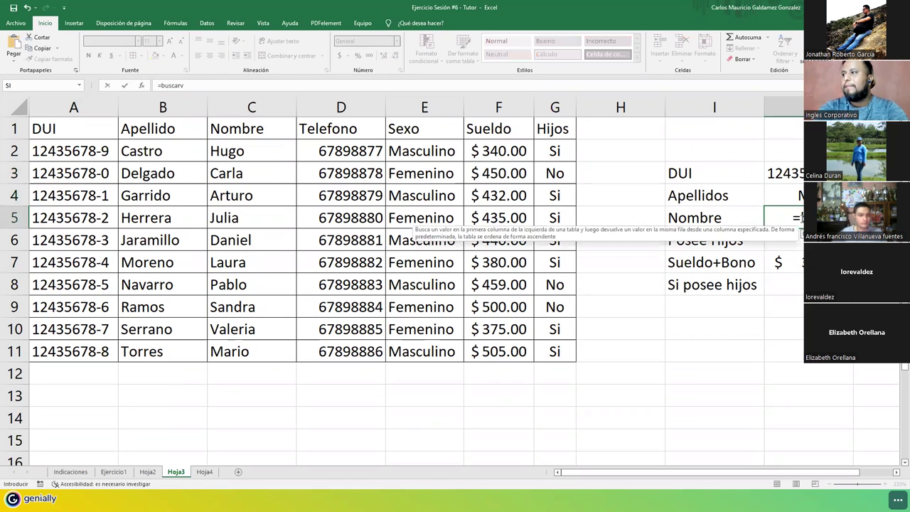
key("Tab")
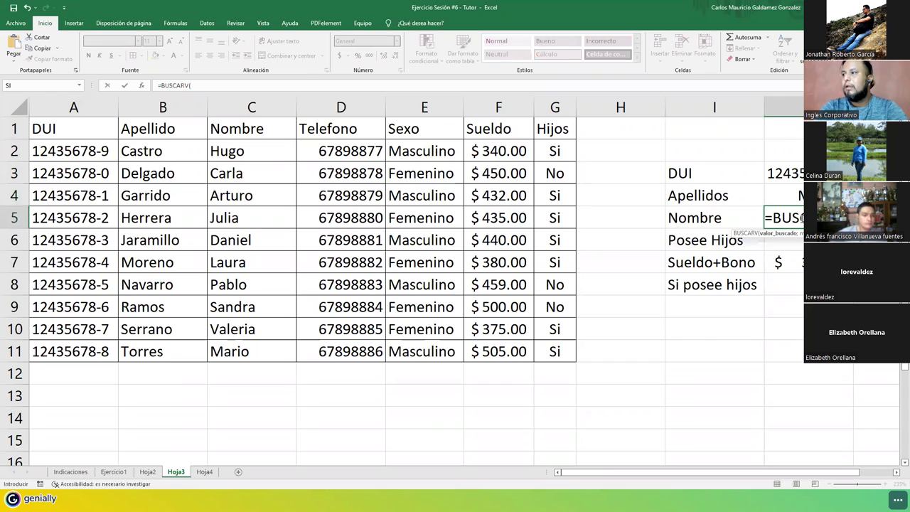
left_click(790, 178)
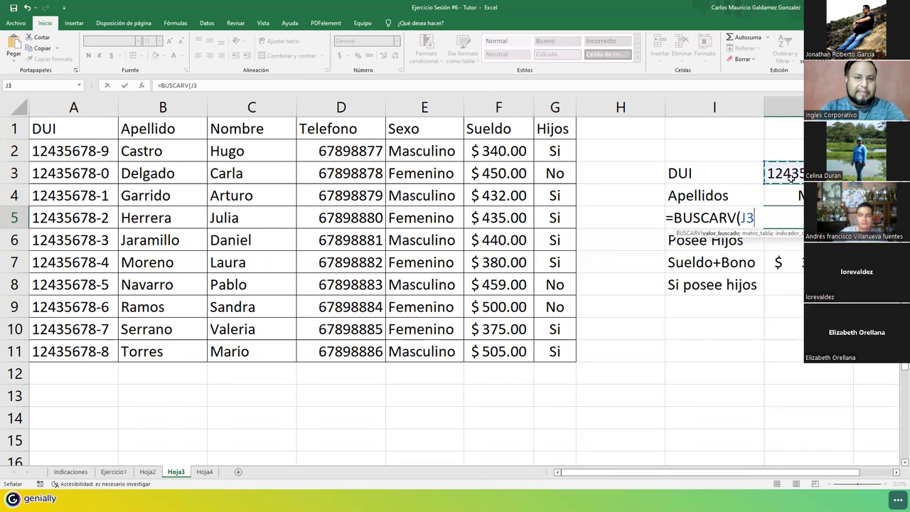
type(";")
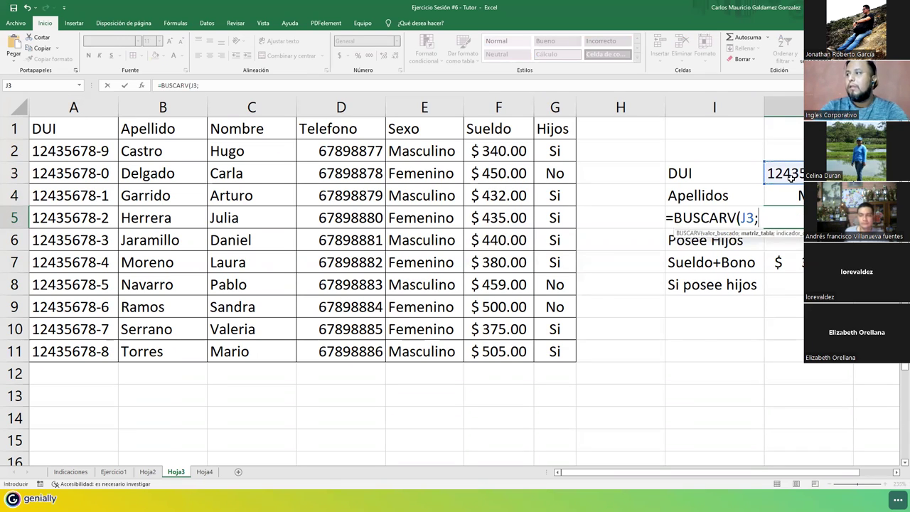
left_click_drag(71, 150, 538, 357)
type(";")
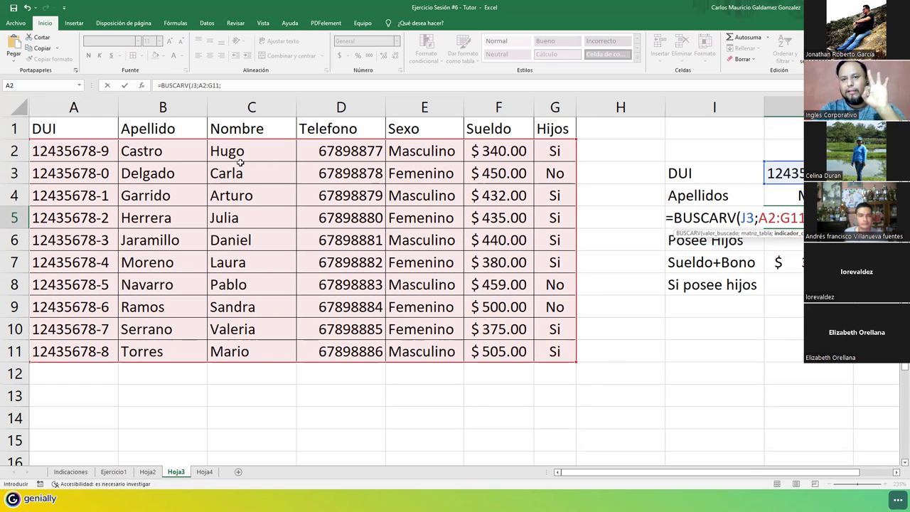
type("3;")
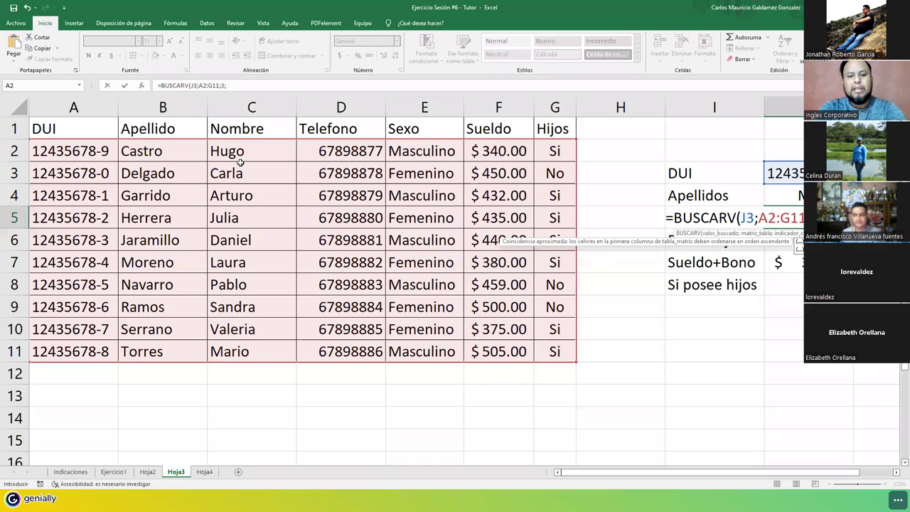
type("FALSO")
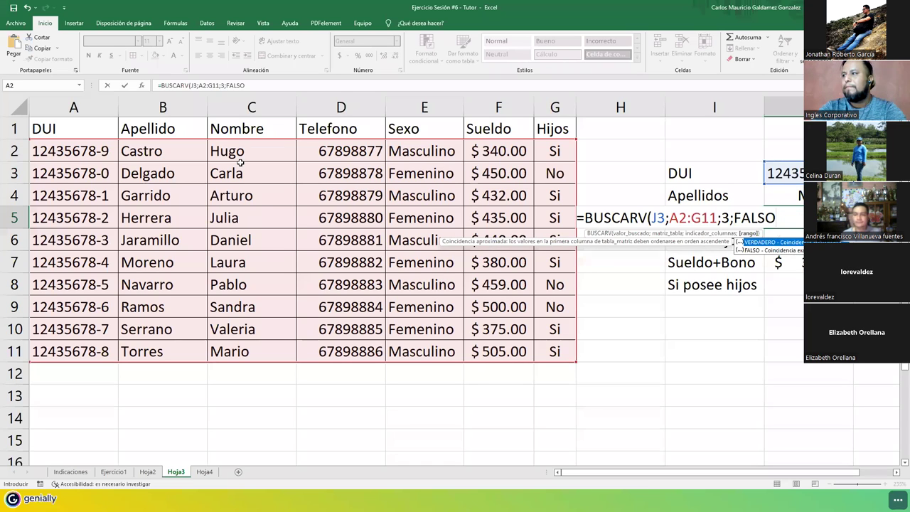
type(")")
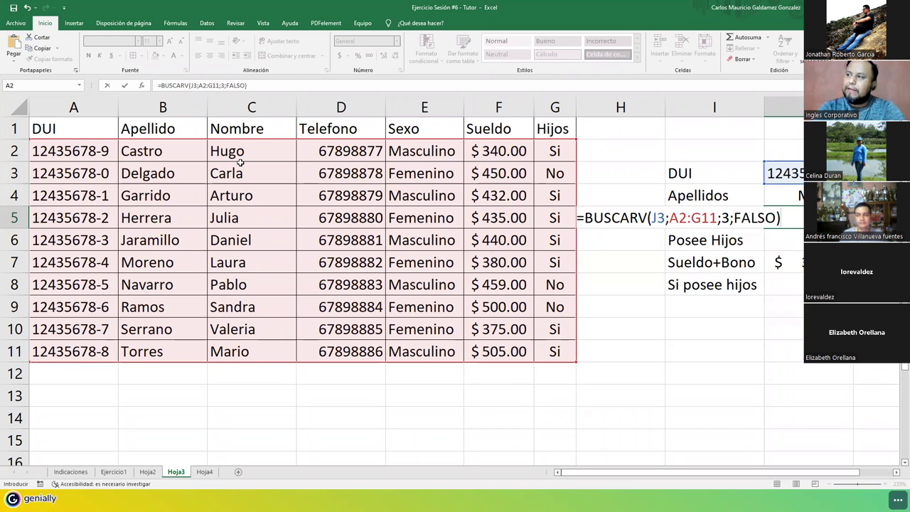
key("Return")
key("Up")
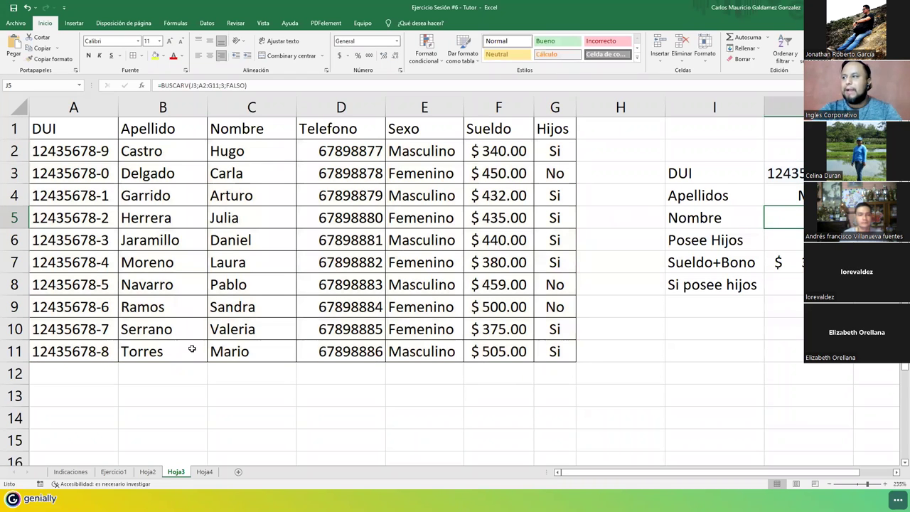
- Highlight the looked-up record's row A7:G7 with a yellow fill
left_click_drag(82, 261, 561, 261)
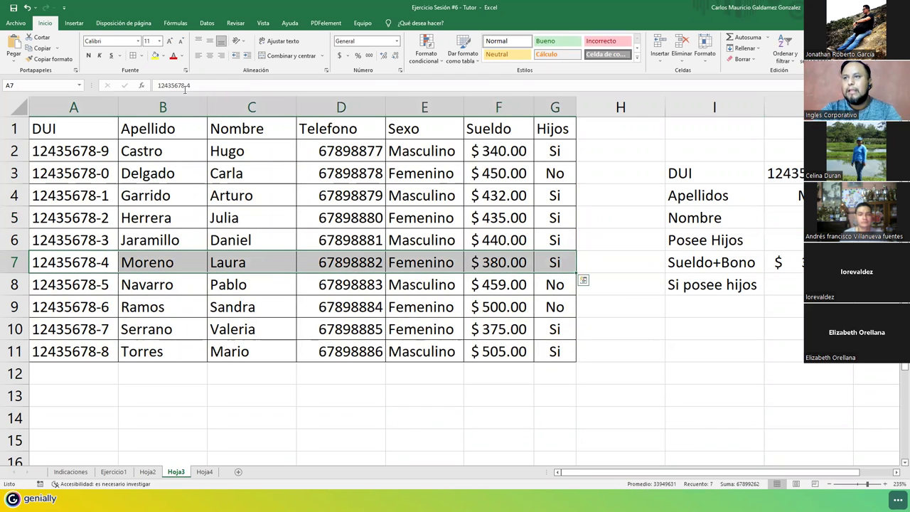
left_click(155, 56)
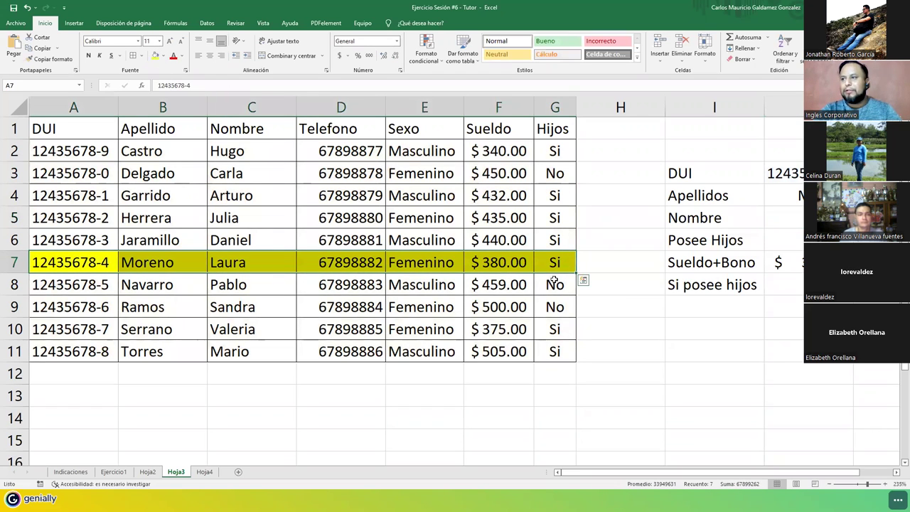
left_click(283, 311)
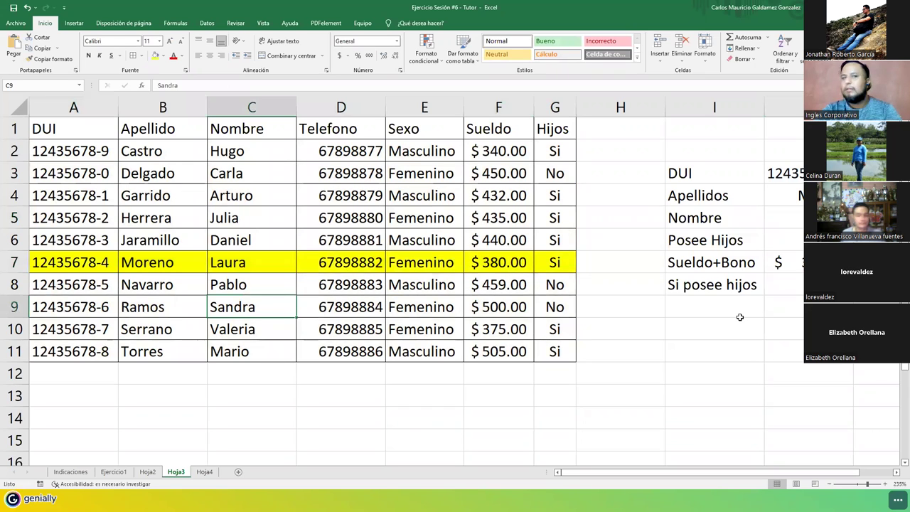
- Enter =BUSCARV(J3;A2:G11;7;FALSO) in J6 to look up Posee Hijos
left_click(789, 241)
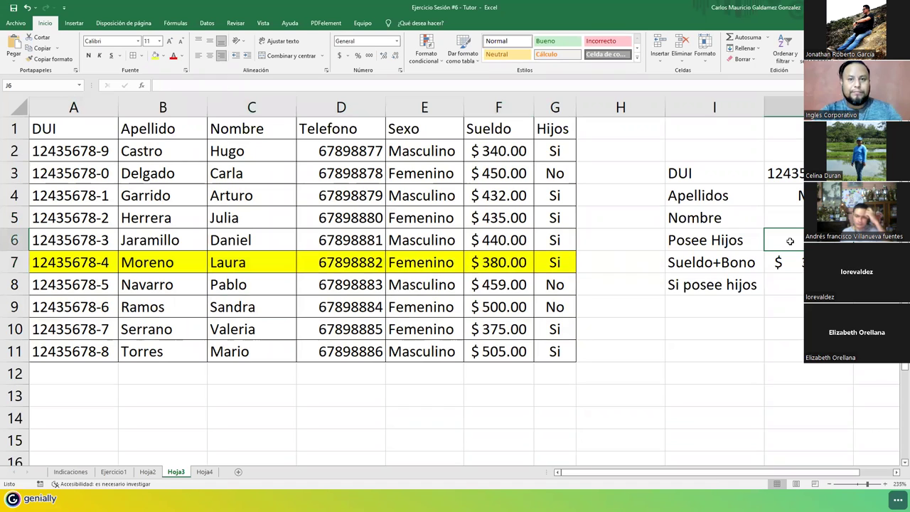
type("=")
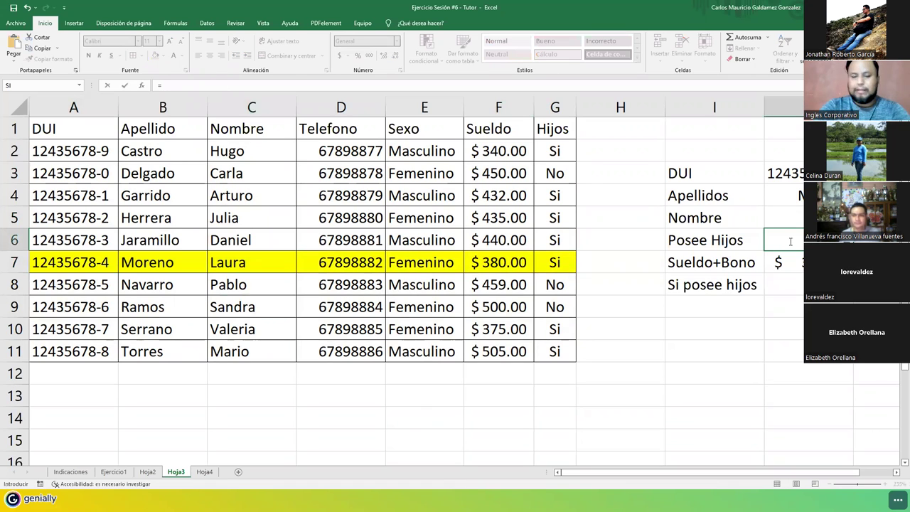
type("bus")
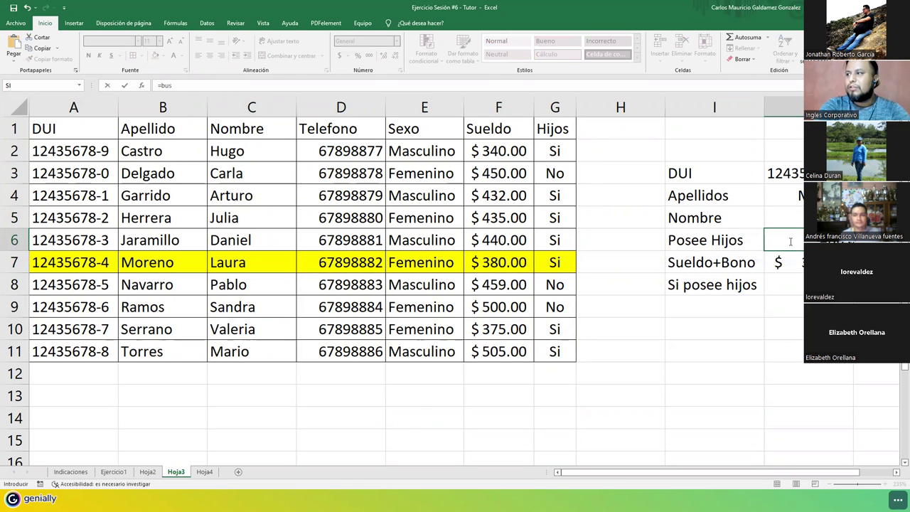
type("c")
key("Tab")
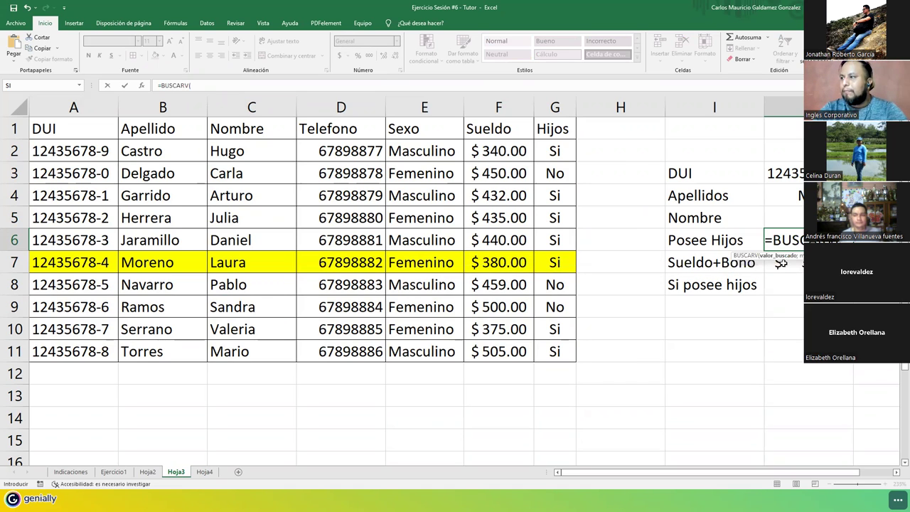
left_click(782, 173)
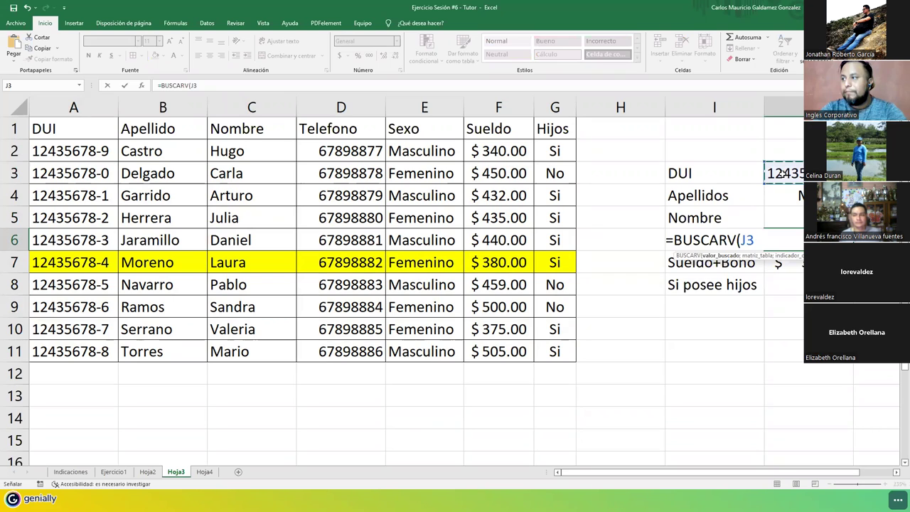
type(";")
left_click_drag(71, 150, 541, 351)
type(";")
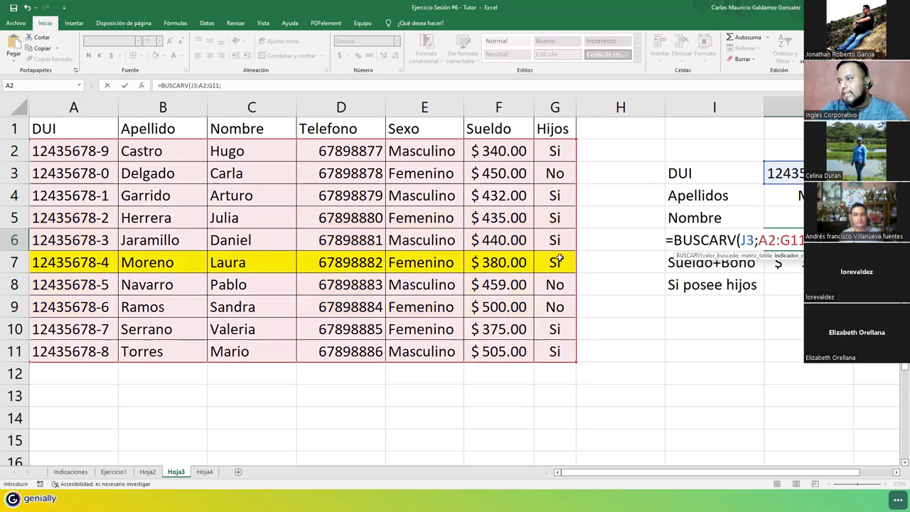
type("7;FALSO")
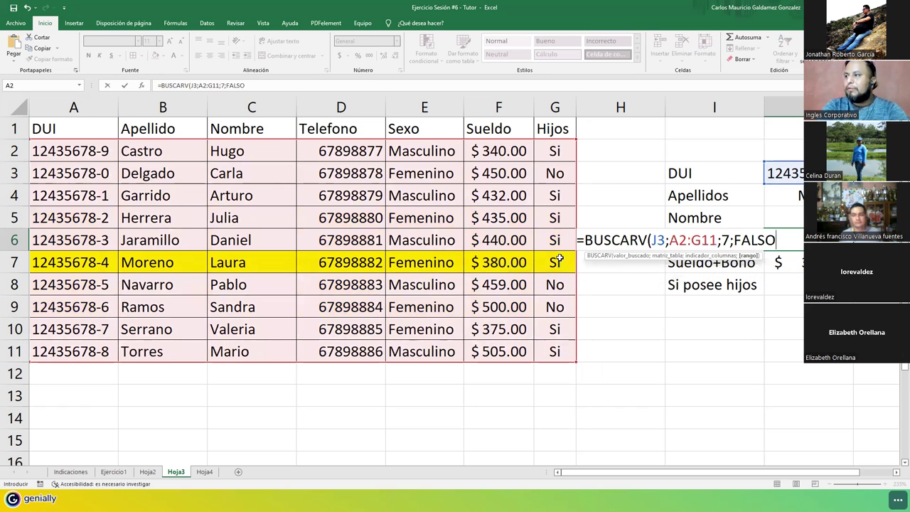
type(")")
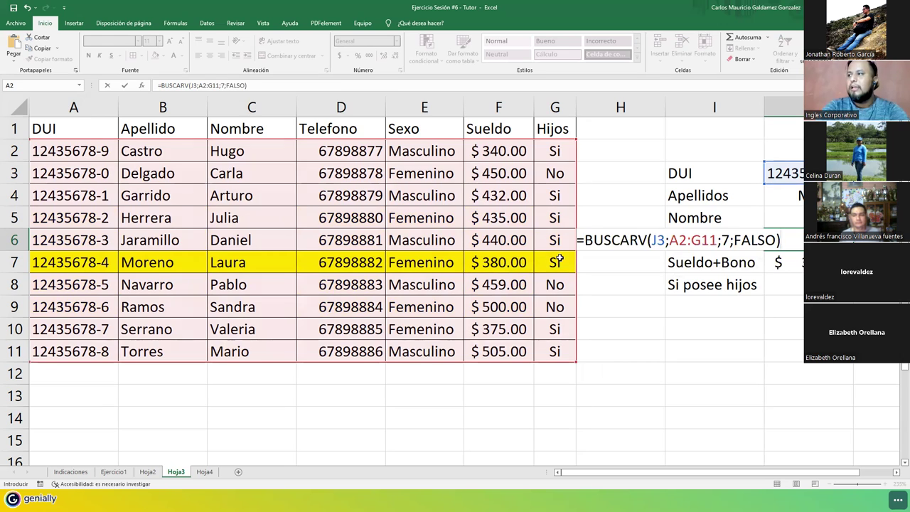
key("Return")
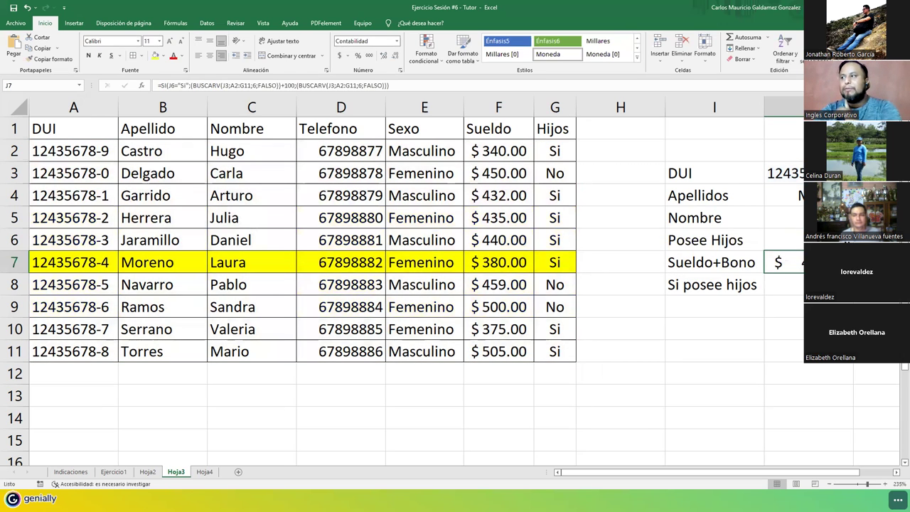
key("Up")
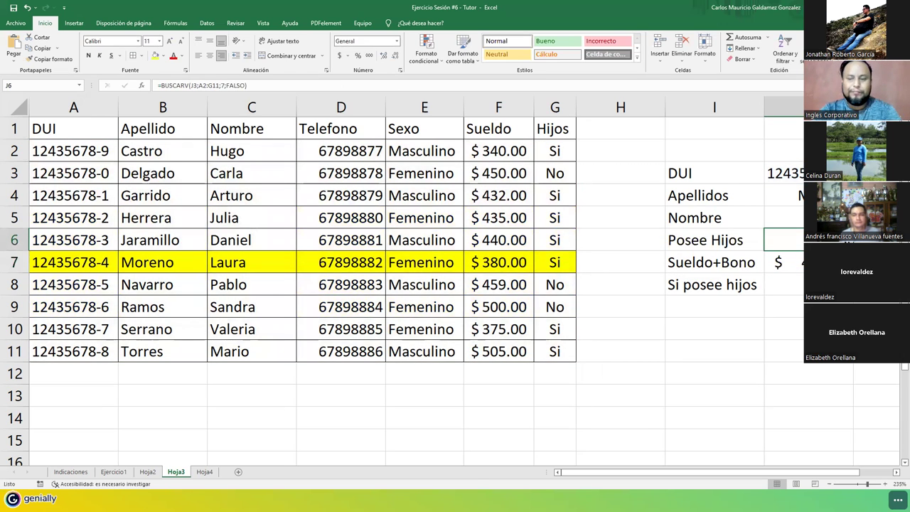
- Examine the SI formula in J7, its J6="Si" condition, both BUSCARV branches and the +100 bonus, against the salary in F7
left_click(801, 263)
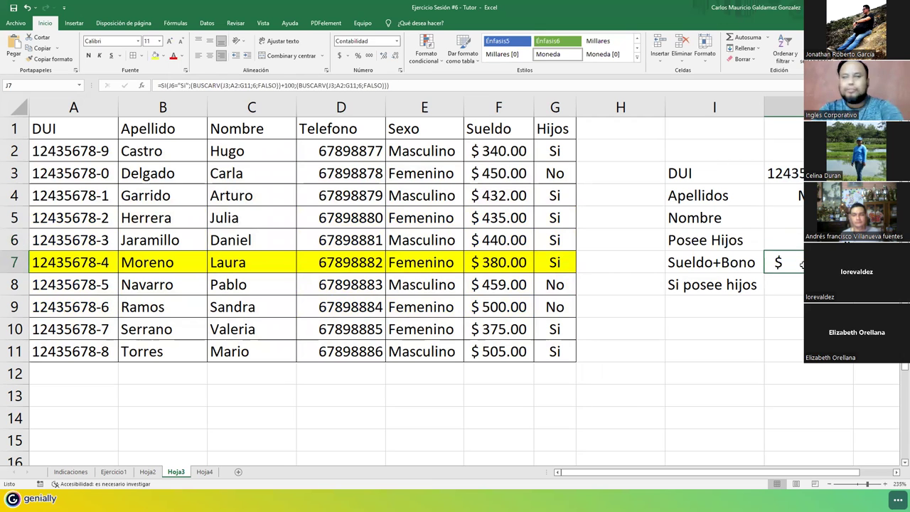
double_click(801, 263)
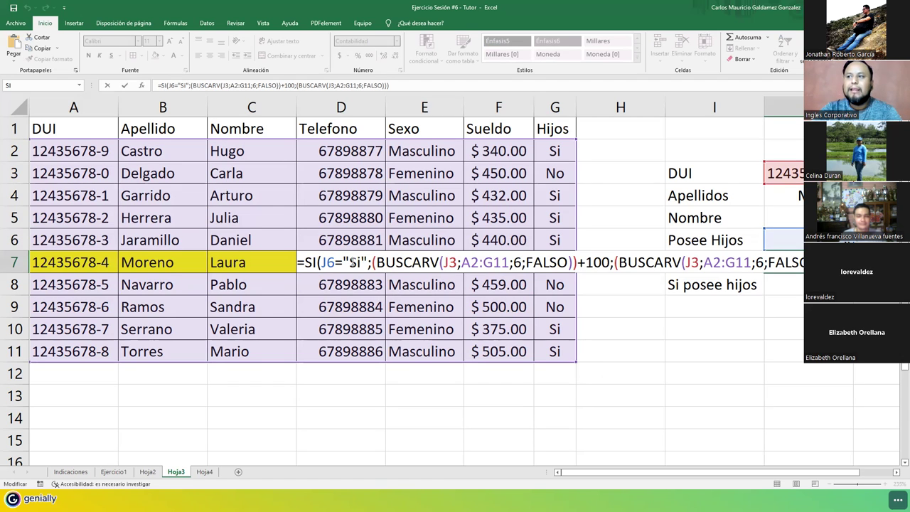
left_click(358, 263)
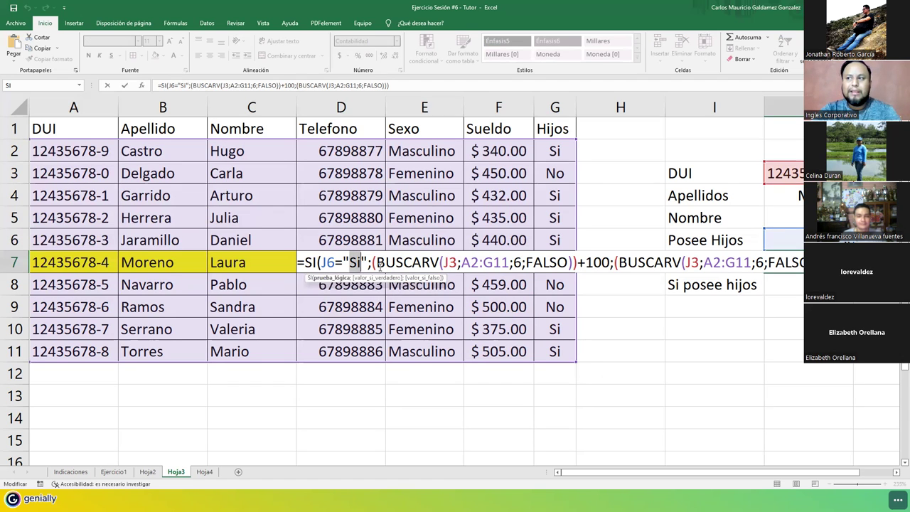
left_click_drag(373, 263, 461, 262)
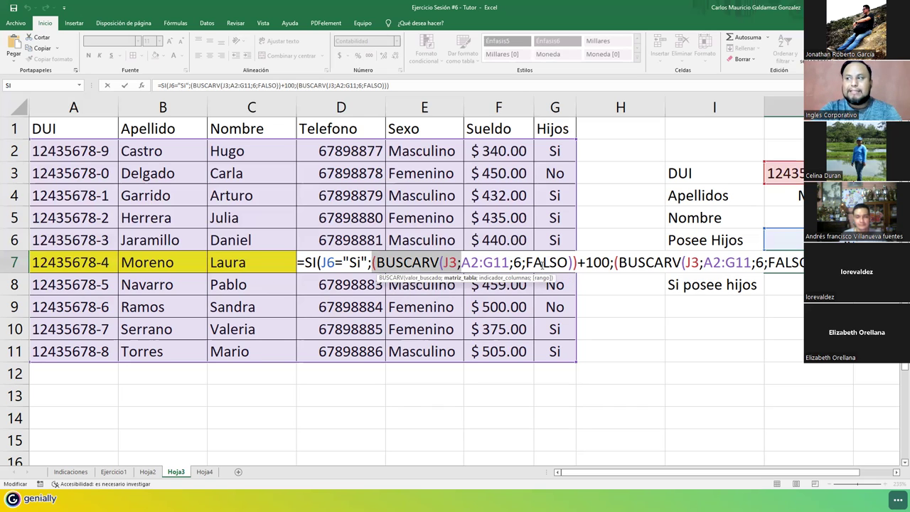
left_click_drag(578, 263, 606, 262)
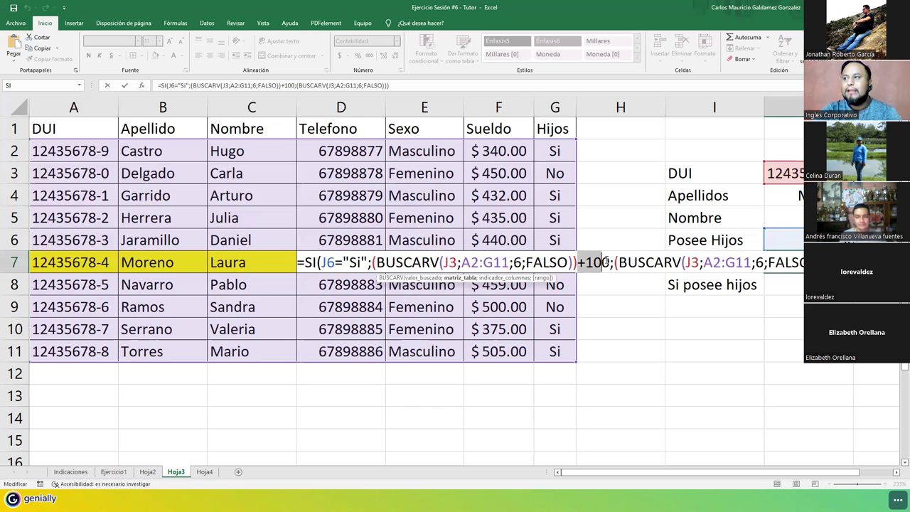
left_click(614, 262)
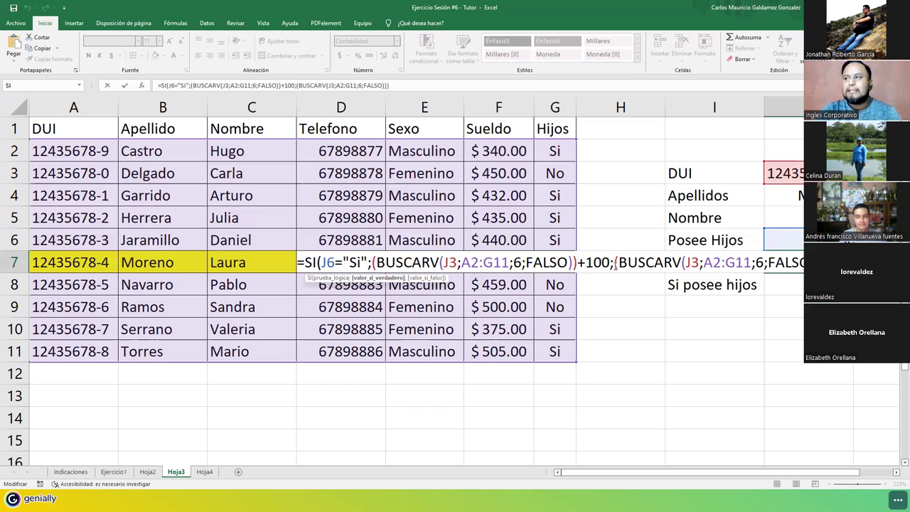
left_click_drag(614, 262, 721, 263)
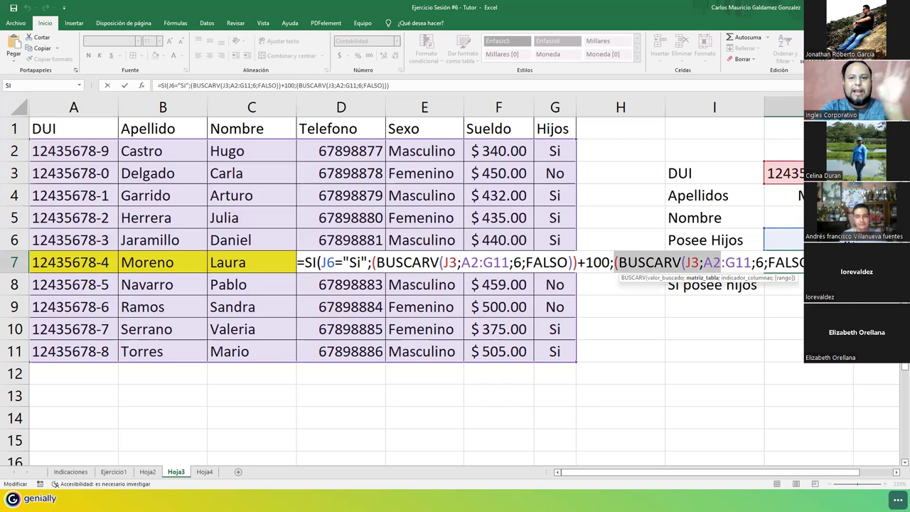
key("Left")
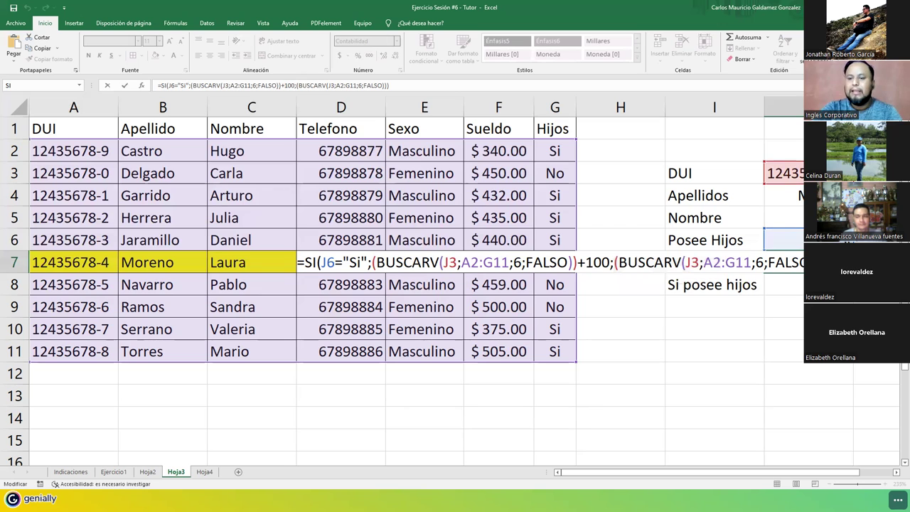
key("Return")
key("Return")
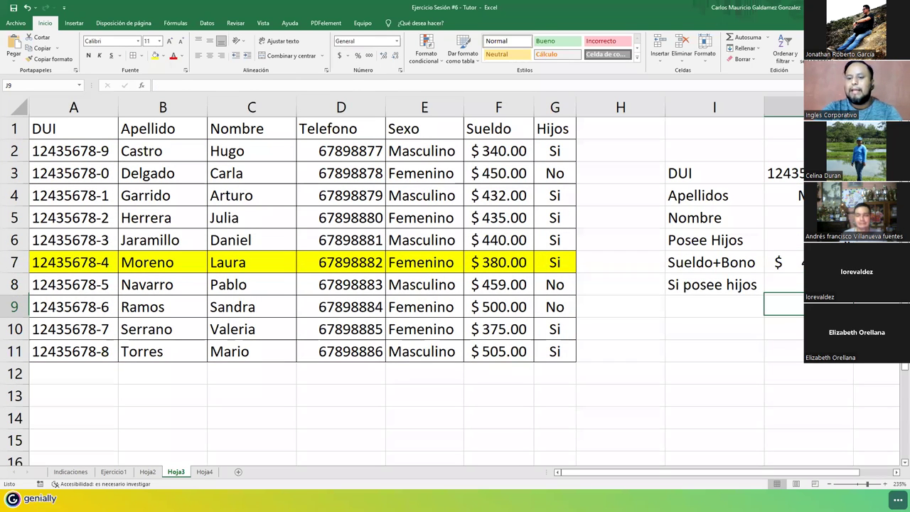
left_click(717, 292)
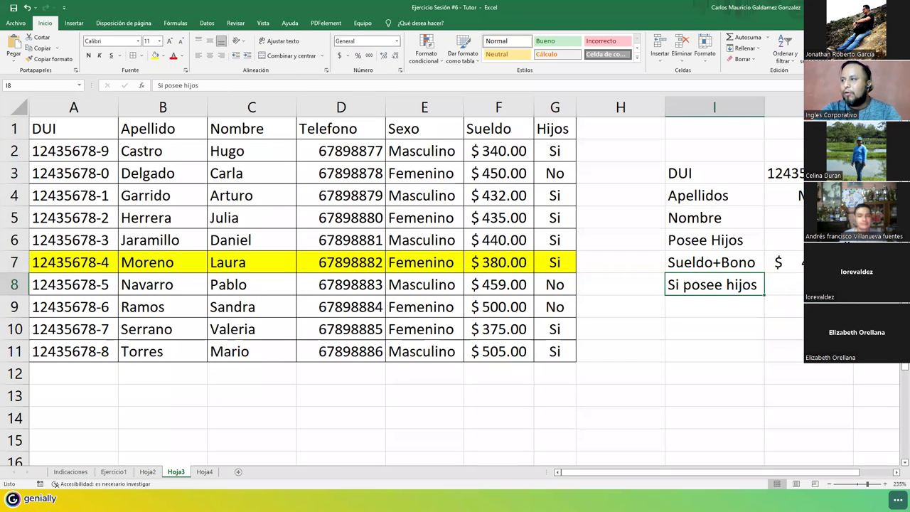
left_click(782, 239)
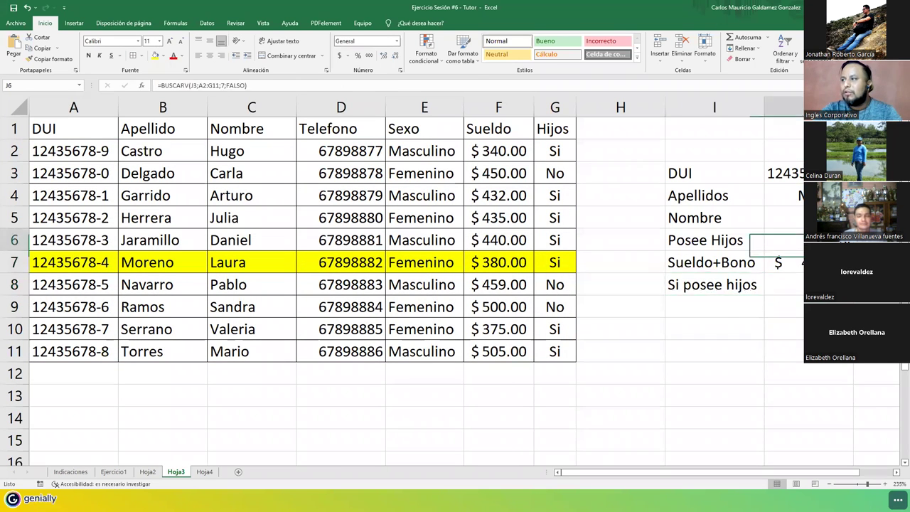
left_click(503, 265)
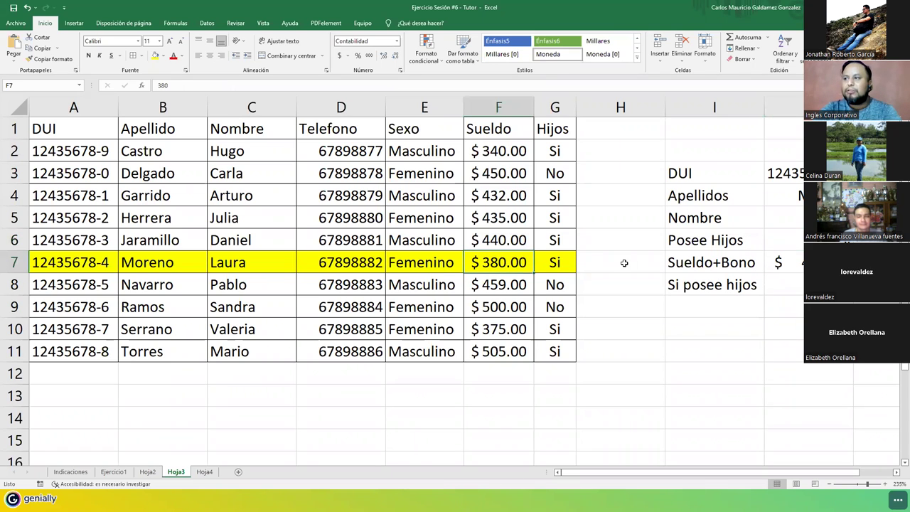
left_click(782, 262)
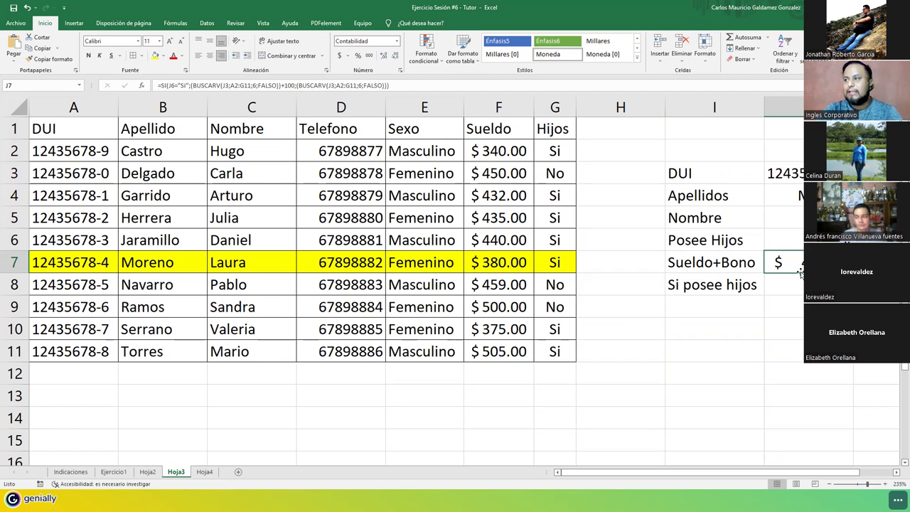
- Change the final digit of the lookup DUI in J3 to 5 so it matches the record in row 8
double_click(782, 173)
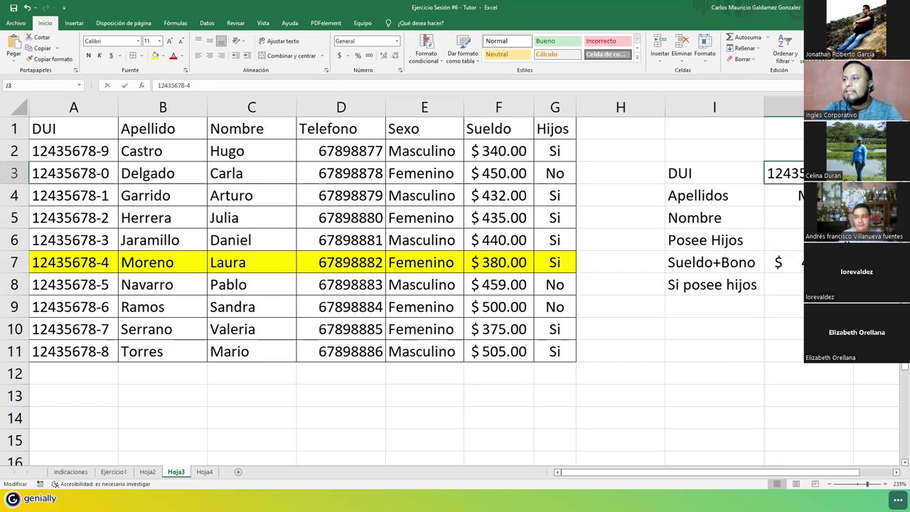
key("BackSpace")
type("5")
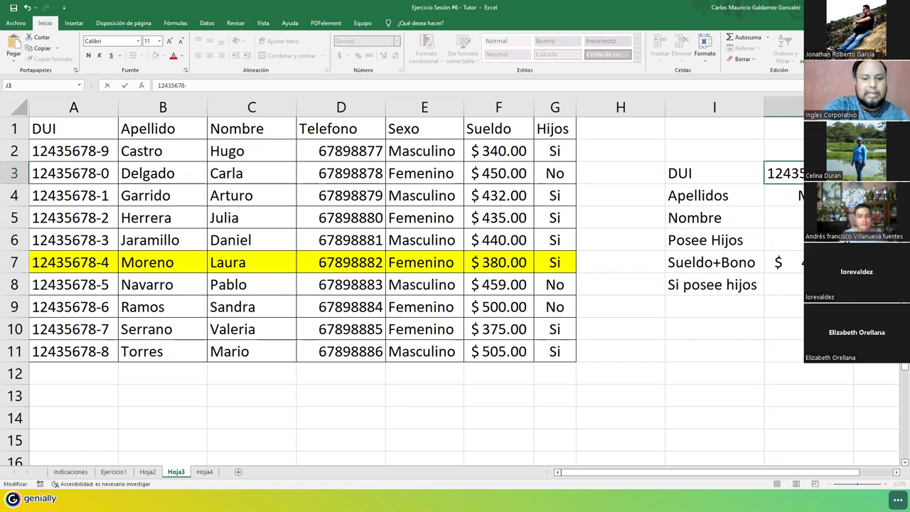
key("Return")
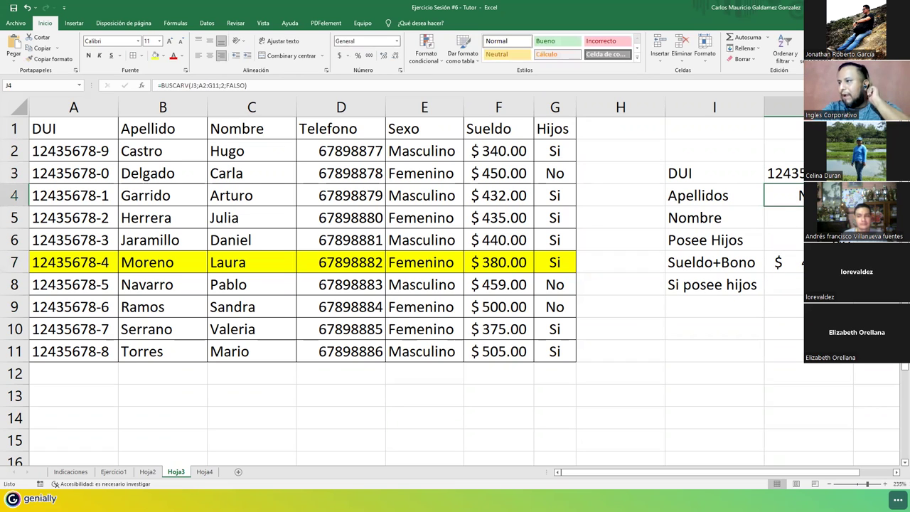
- Compare the row 8 record and its salary with Sueldo+Bono in J7, and review the full J7 formula
left_click_drag(42, 288, 565, 288)
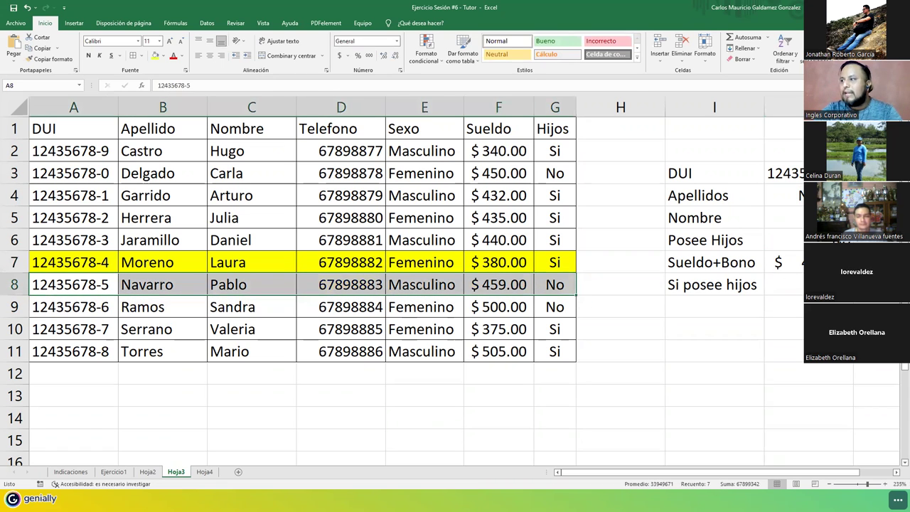
left_click(486, 284)
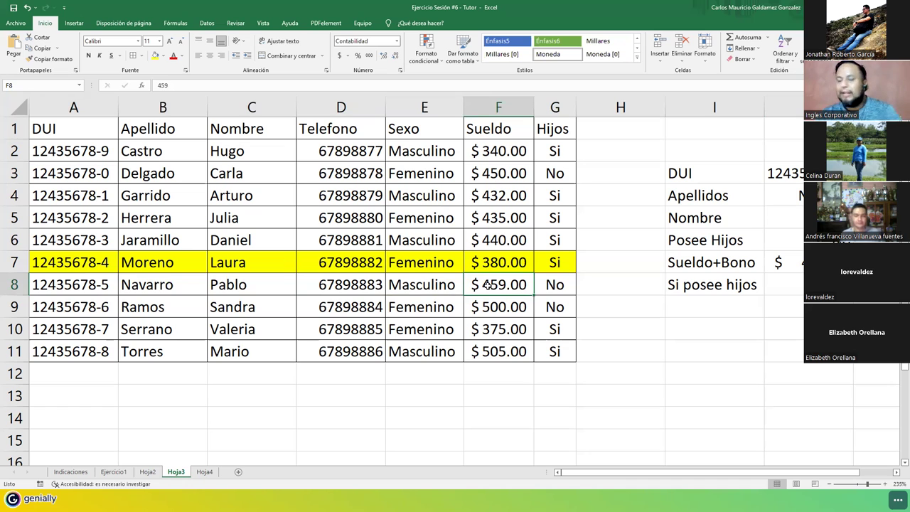
left_click(788, 264)
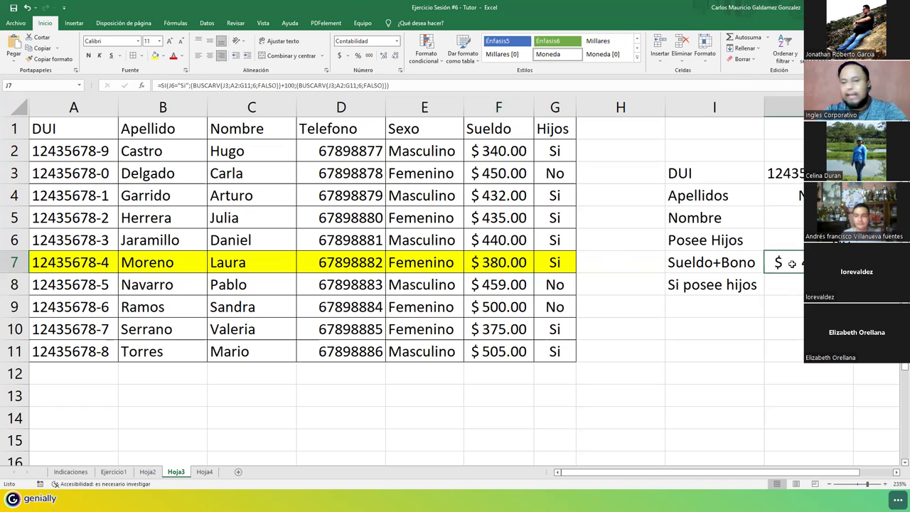
double_click(791, 263)
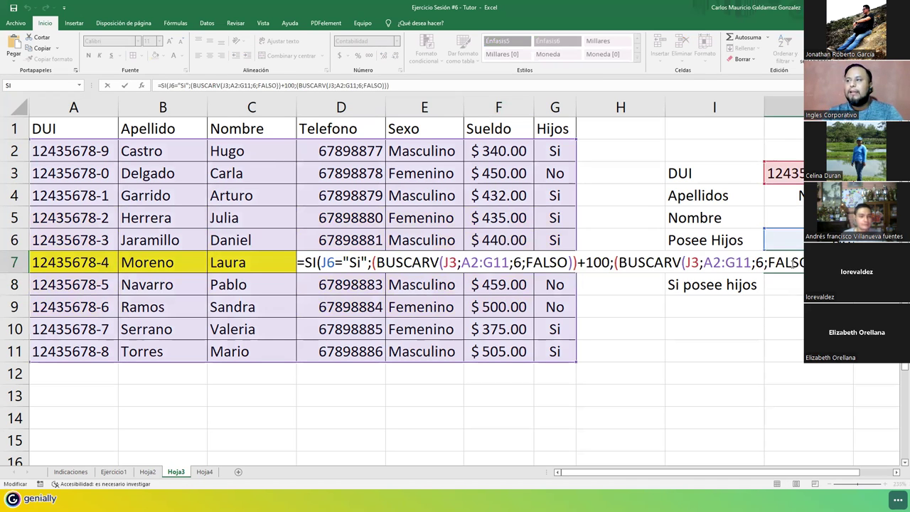
left_click_drag(803, 262, 299, 262)
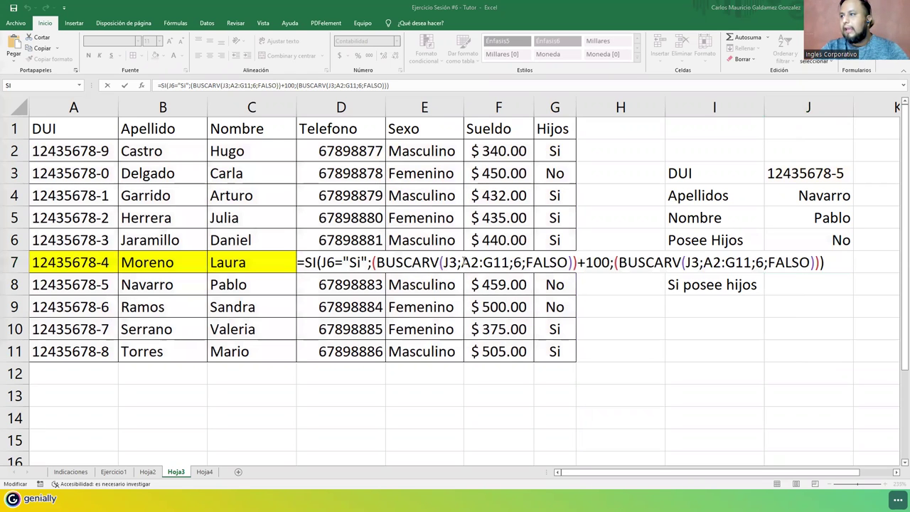
left_click(432, 205)
left_click(432, 205)
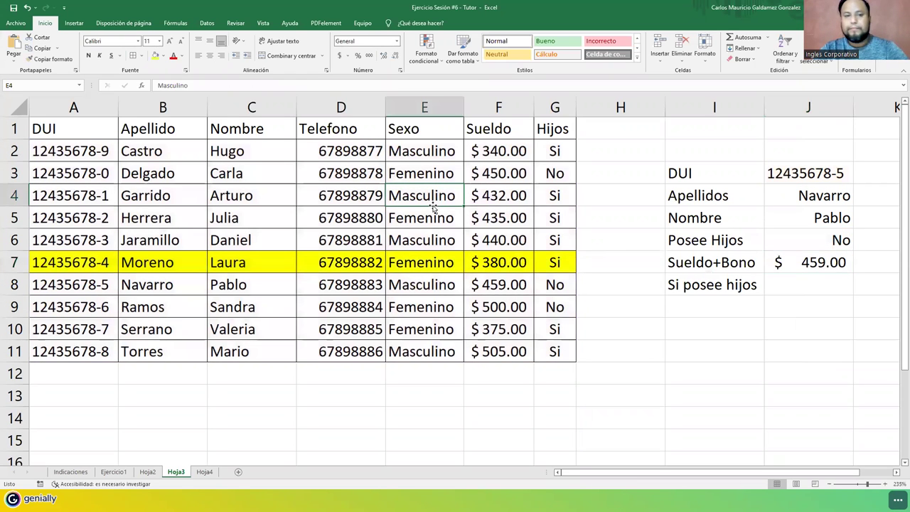
left_click_drag(97, 131, 801, 355)
key("ctrl+c")
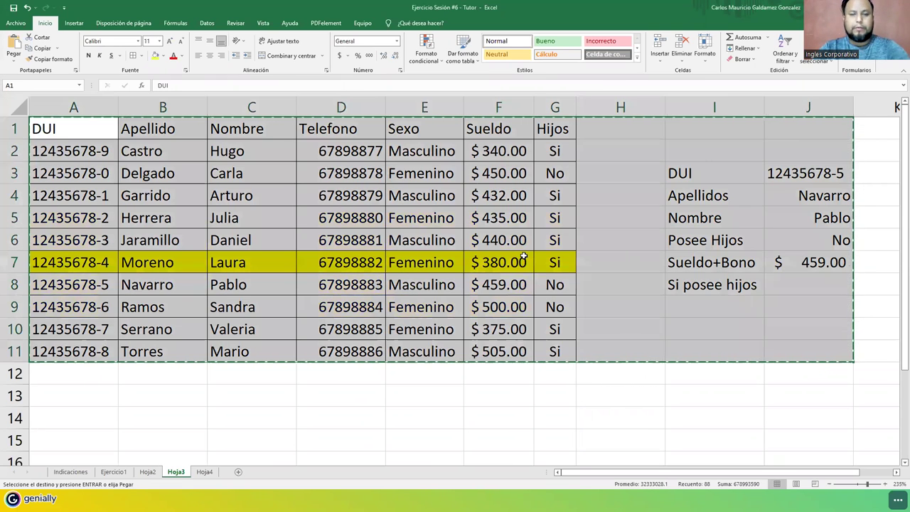
key("Escape")
left_click(524, 257)
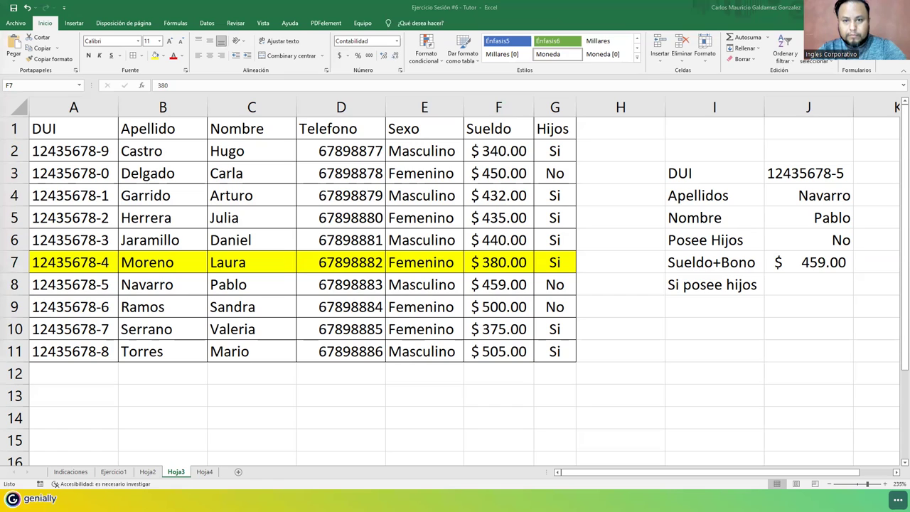
key("F2")
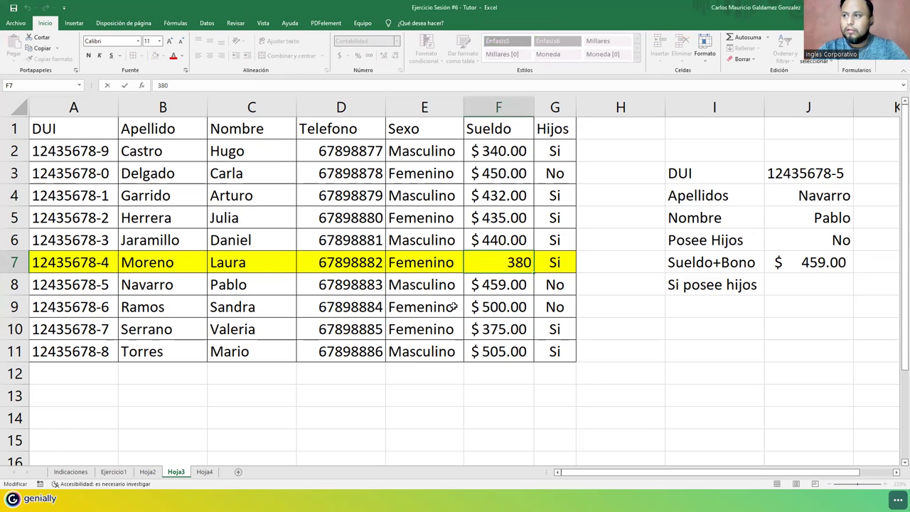
left_click(454, 306)
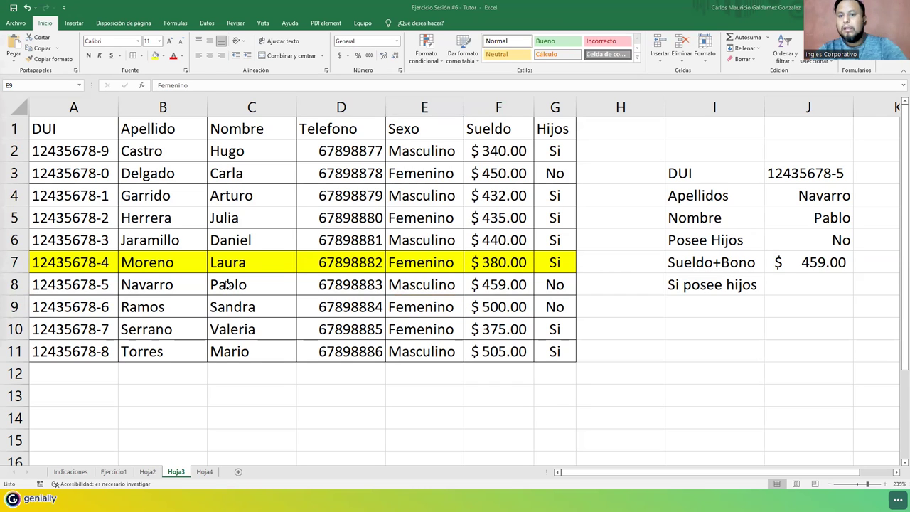
- Open the Apellidos formula in J4 and select its full BUSCARV text, leaving the formula as it is
left_click(785, 173)
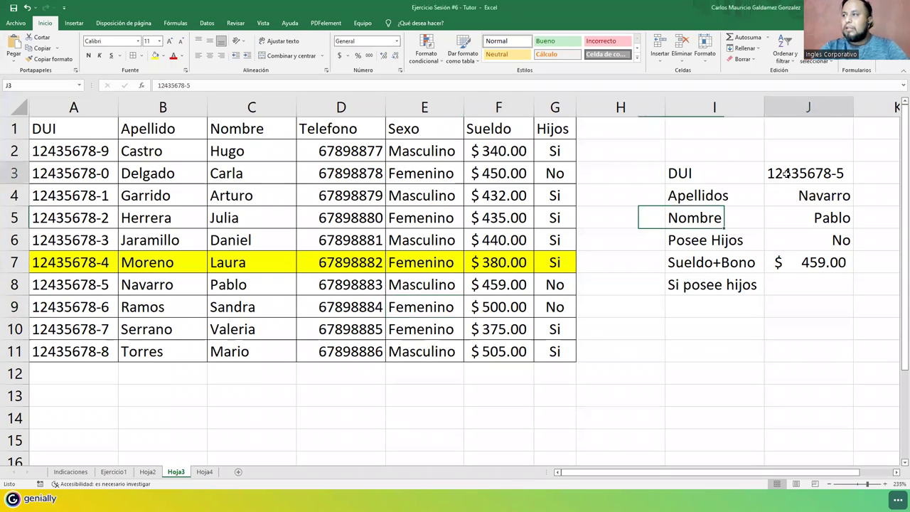
left_click(794, 196)
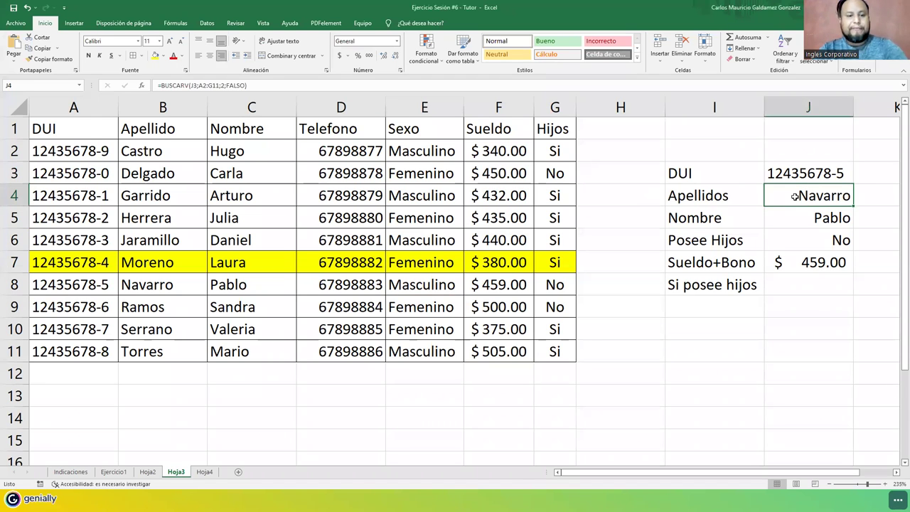
double_click(795, 196)
left_click_drag(780, 196, 553, 186)
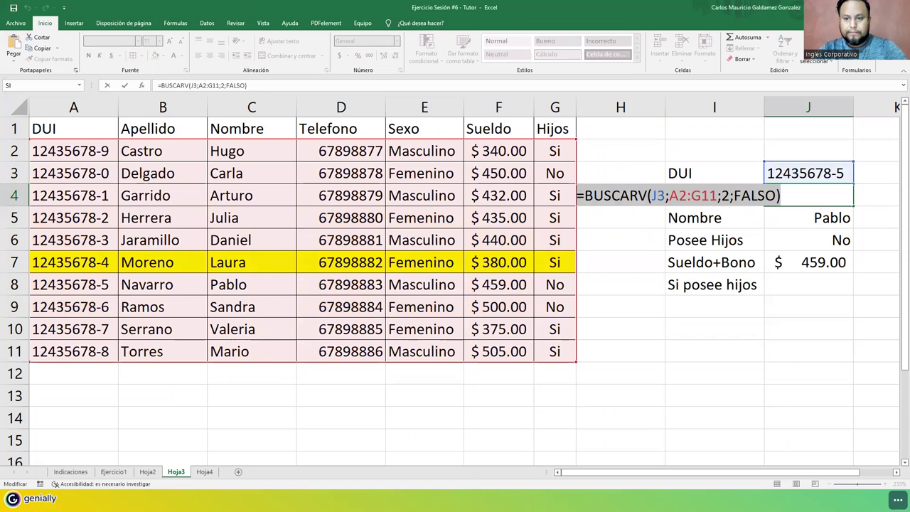
key("Escape")
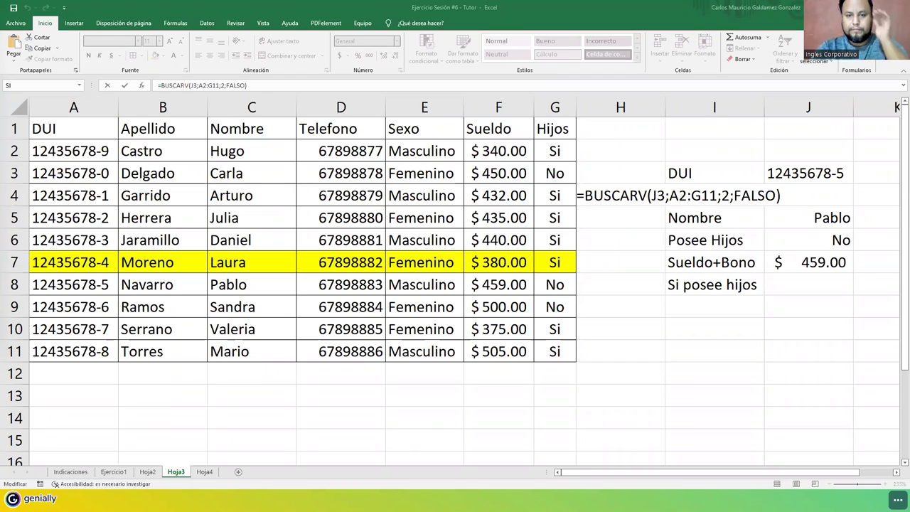
- Review the full BUSCARV formulas for Nombre in J5 and Posee Hijos in J6 without altering them
left_click(812, 217)
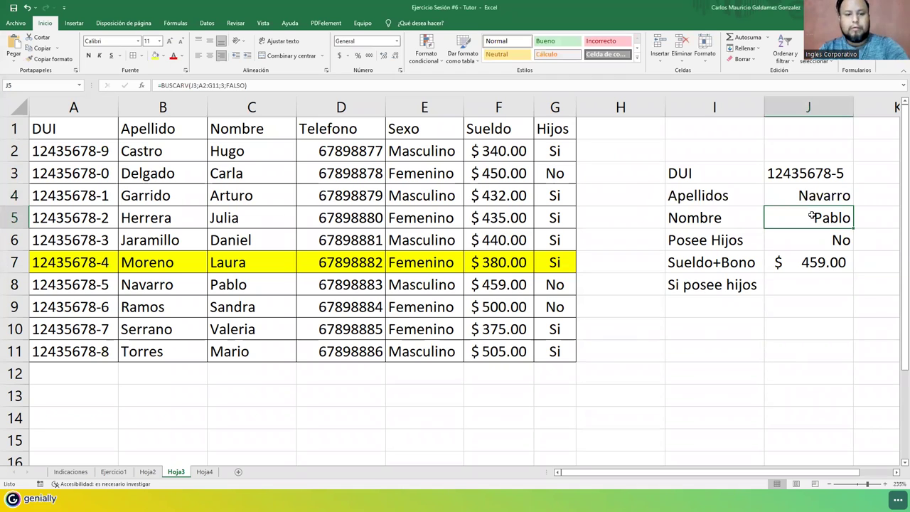
double_click(811, 216)
left_click_drag(782, 218, 545, 215)
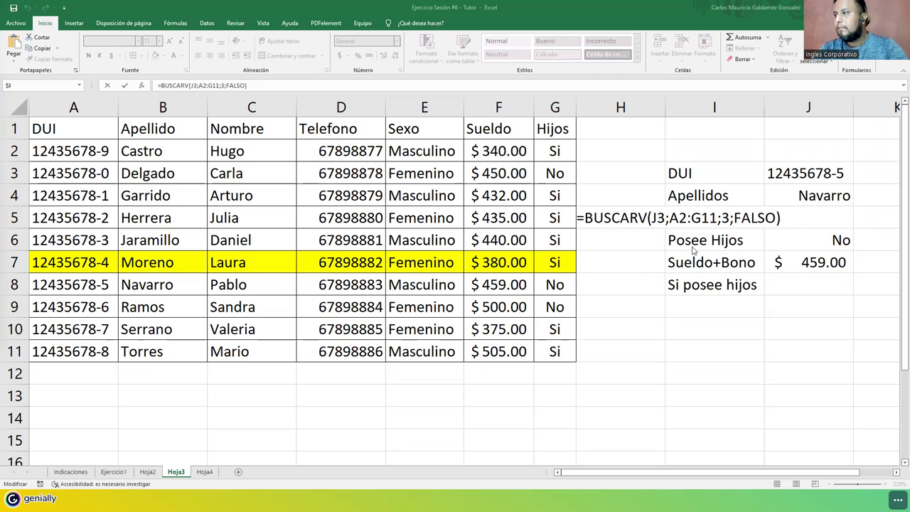
key("Return")
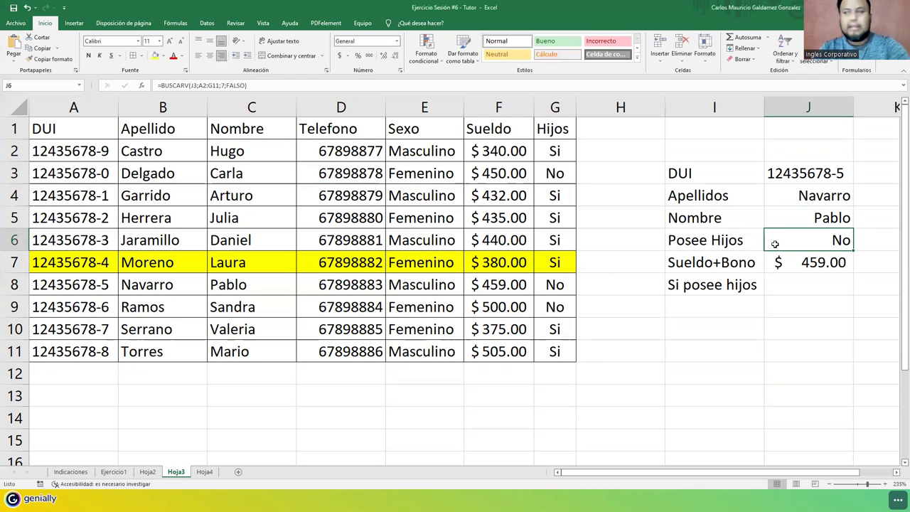
double_click(774, 243)
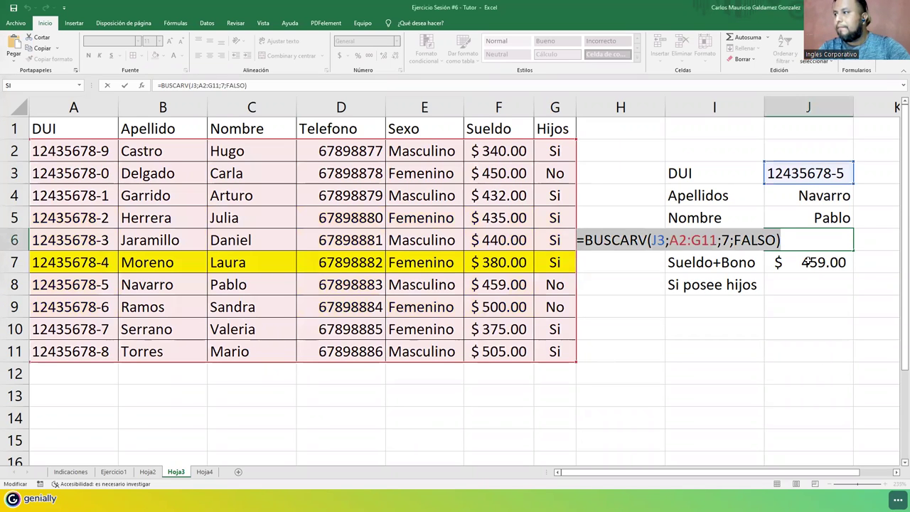
key("Return")
- Copy the full text of the SI formula with both BUSCARV branches from Sueldo+Bono in J7
double_click(808, 264)
left_click_drag(823, 263, 278, 260)
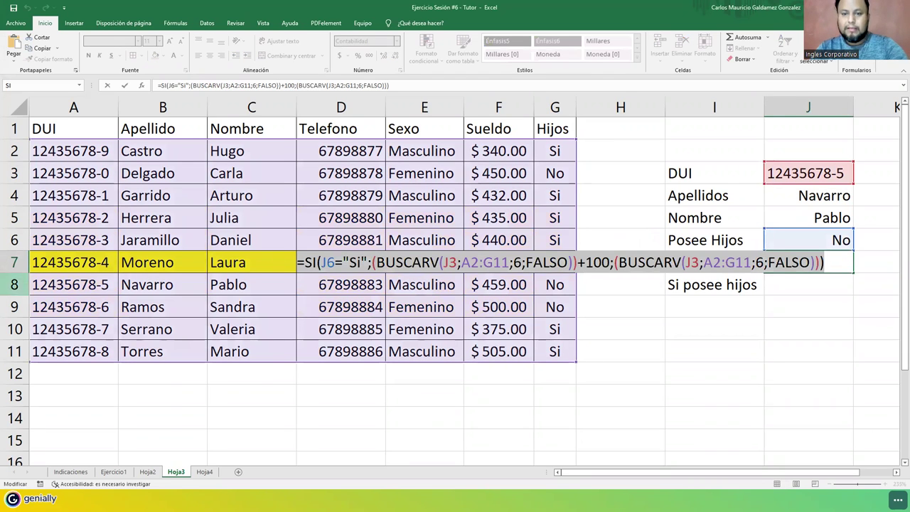
key("ctrl+c")
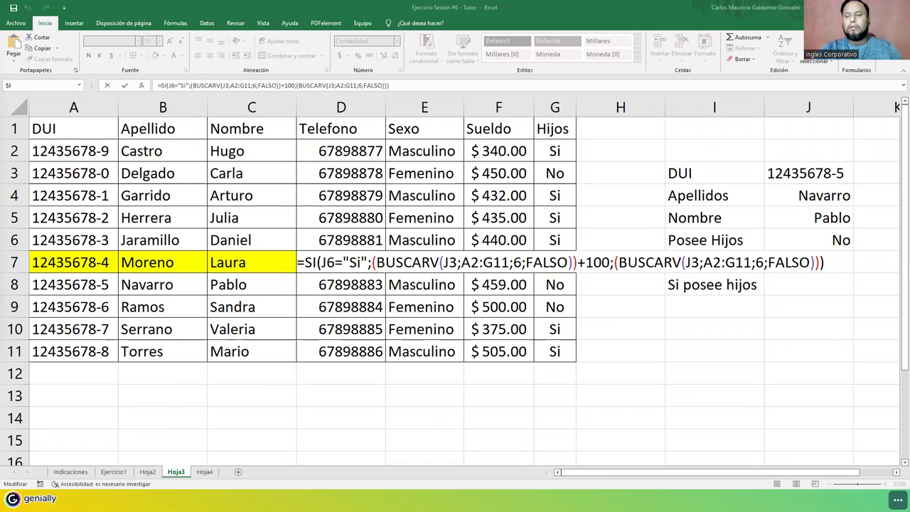
key("shift+Home")
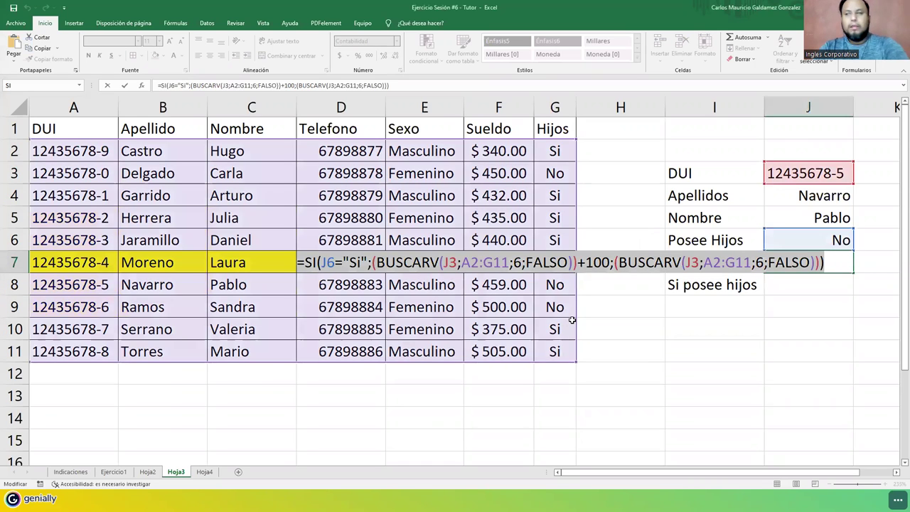
key("Return")
left_click(594, 310)
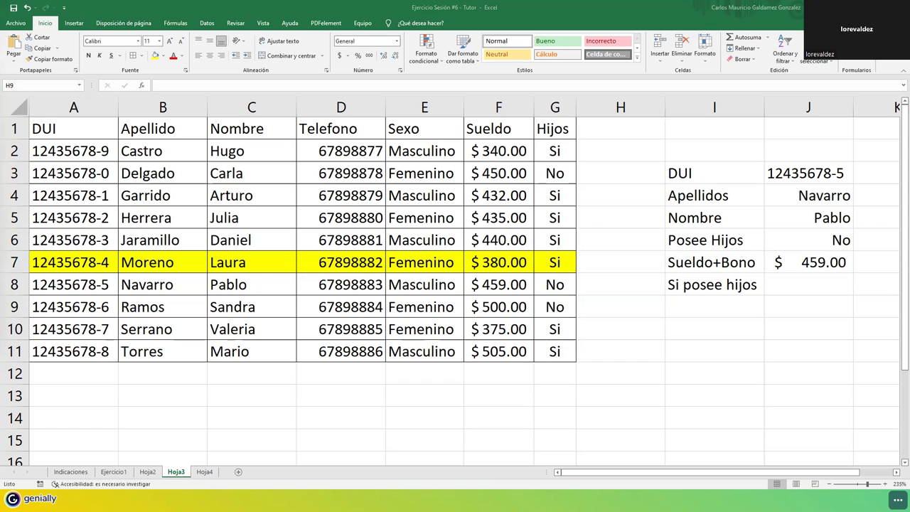
left_click(255, 278)
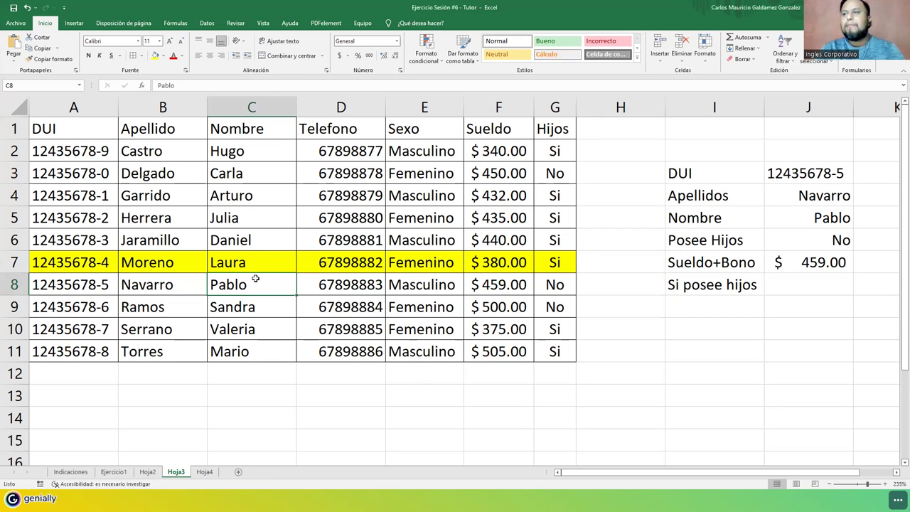
- Look through the Ejercicio1, Indicaciones, Hoja2, Hoja3 and Hoja4 sheets, ending on the book lookup in Hoja2
left_click(112, 472)
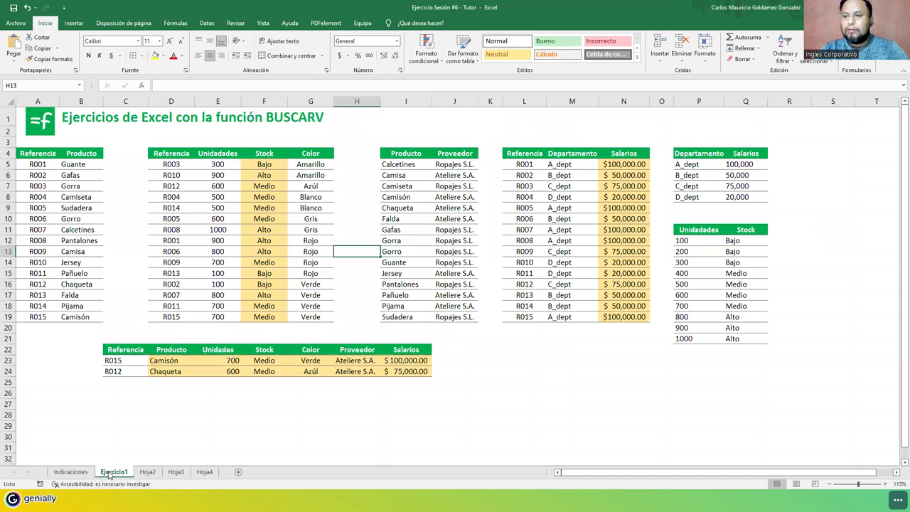
left_click(71, 472)
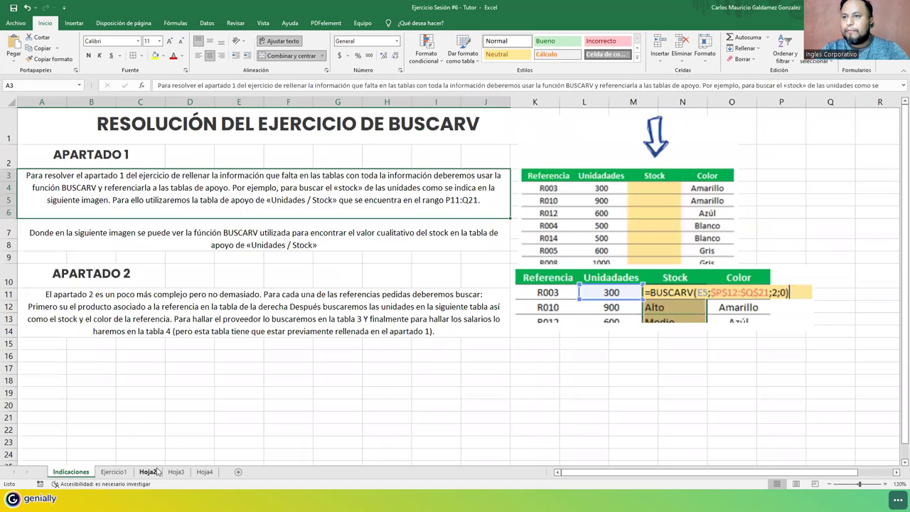
left_click(151, 473)
left_click(174, 472)
left_click(203, 472)
left_click(176, 472)
left_click(148, 472)
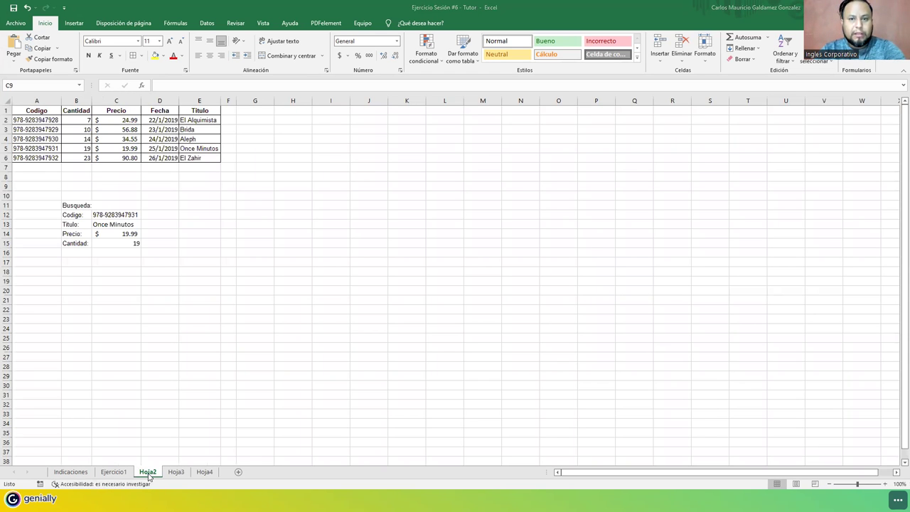
- Switch to the Sesión6 - Función BuscarV workbook and examine the Id column of the client table on the BD sheet
key("alt+Tab")
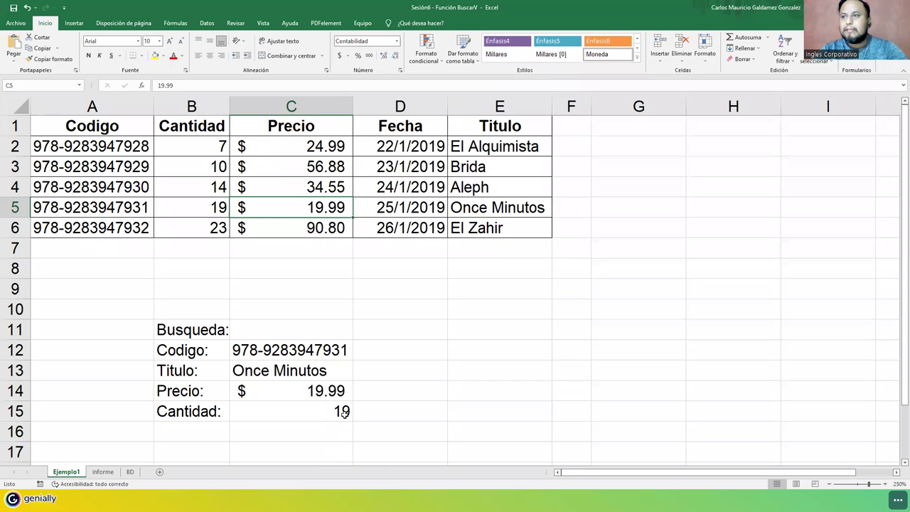
left_click(110, 473)
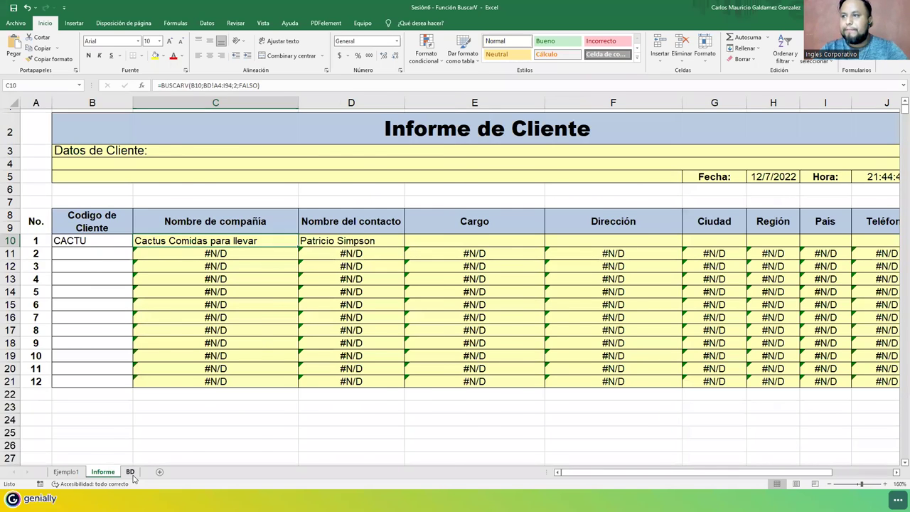
left_click(130, 472)
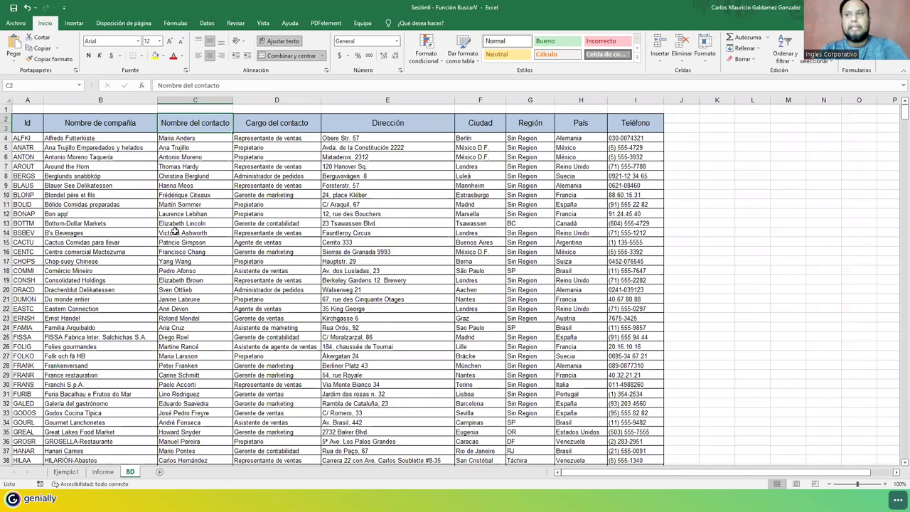
left_click(23, 136)
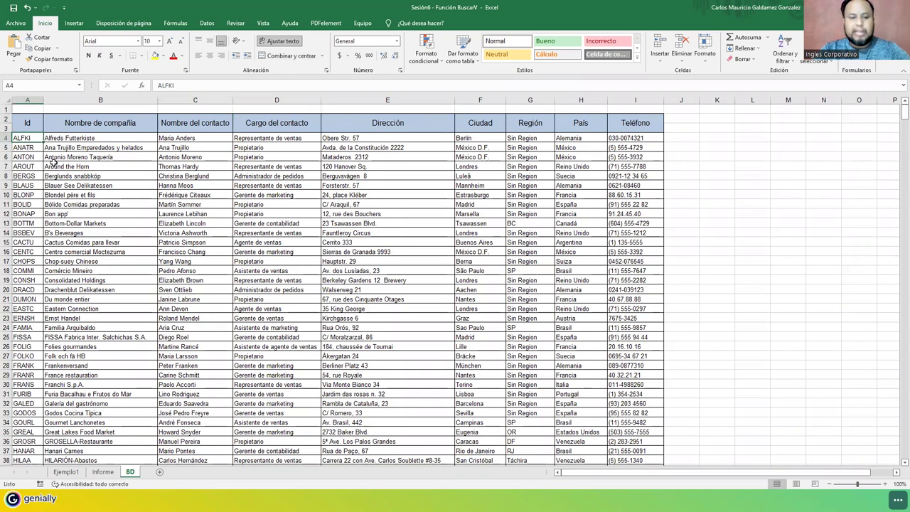
key("ctrl+shift+Down")
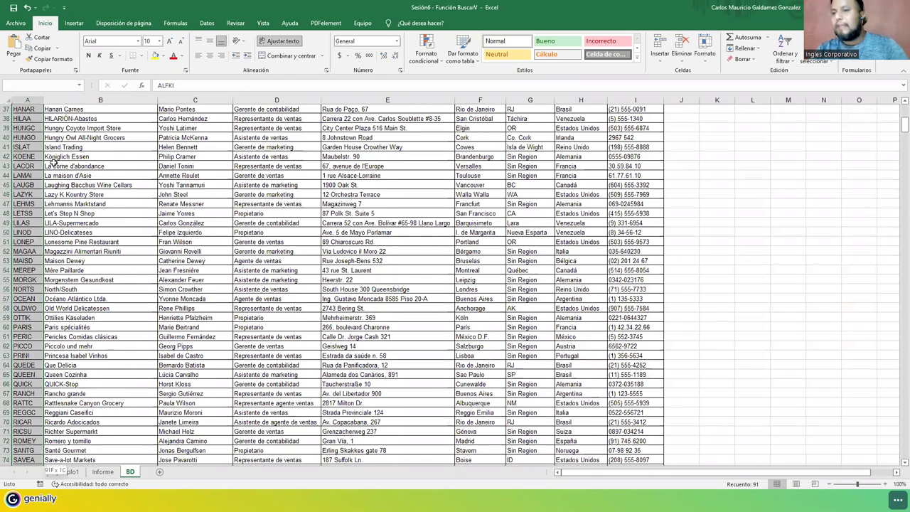
scroll(197, 324, "up", 8)
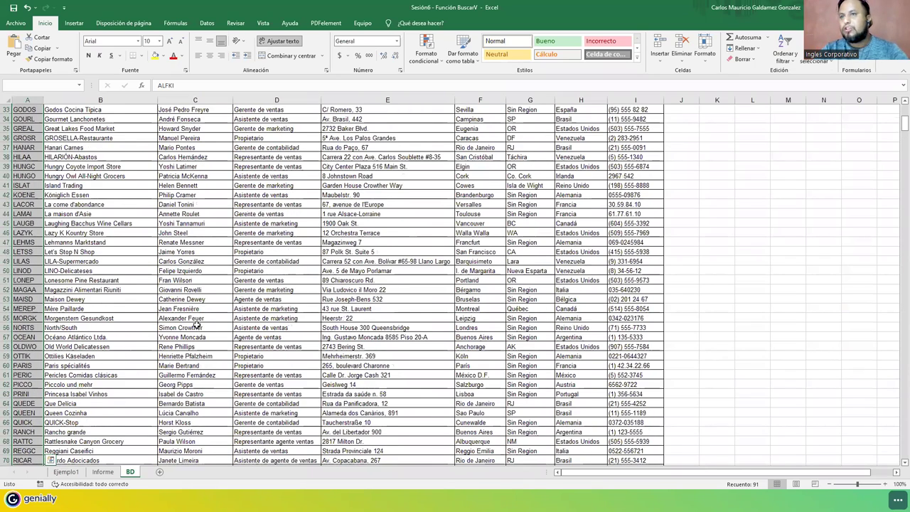
scroll(196, 324, "up", 11)
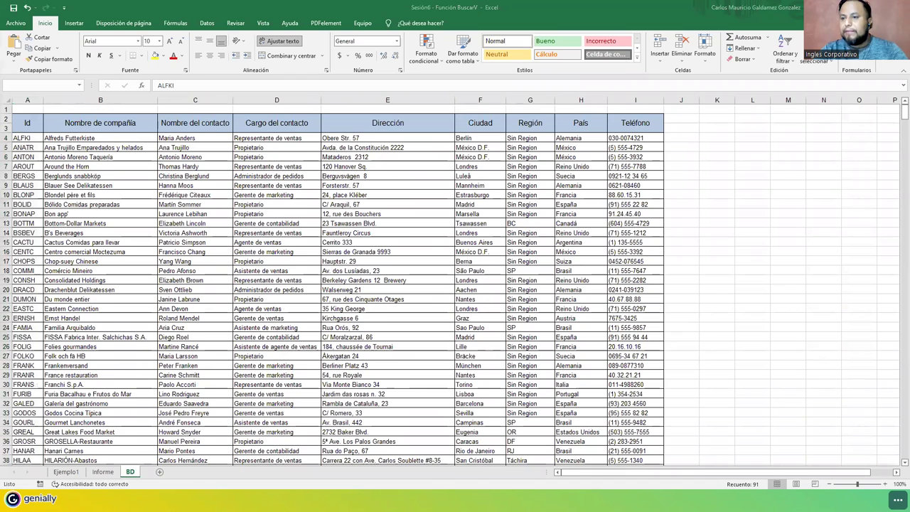
- On the Informe sheet, examine the client code cells B10:B21 and the lookup result range C10:J21
left_click(103, 471)
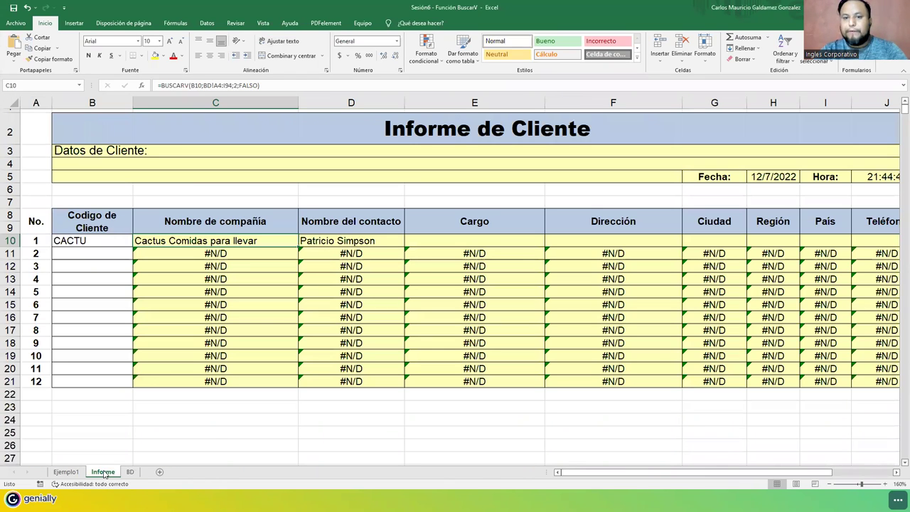
left_click(100, 242)
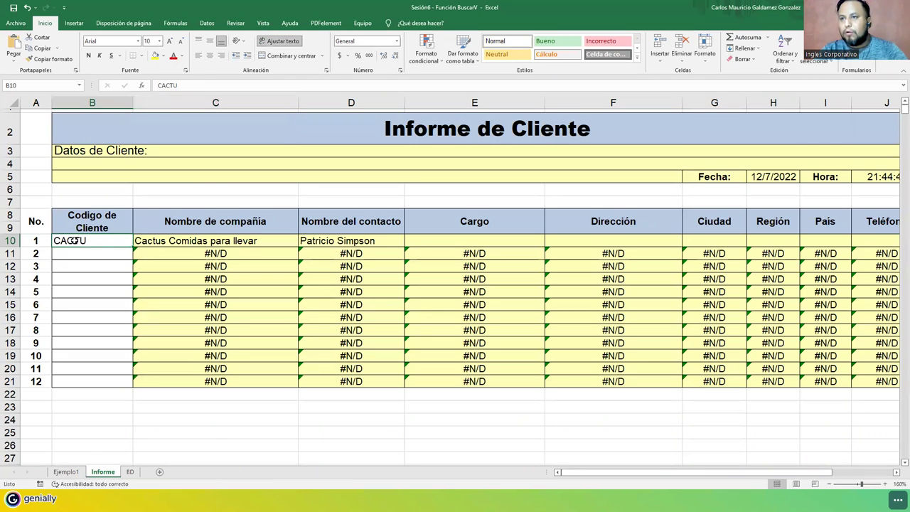
left_click_drag(74, 240, 85, 380)
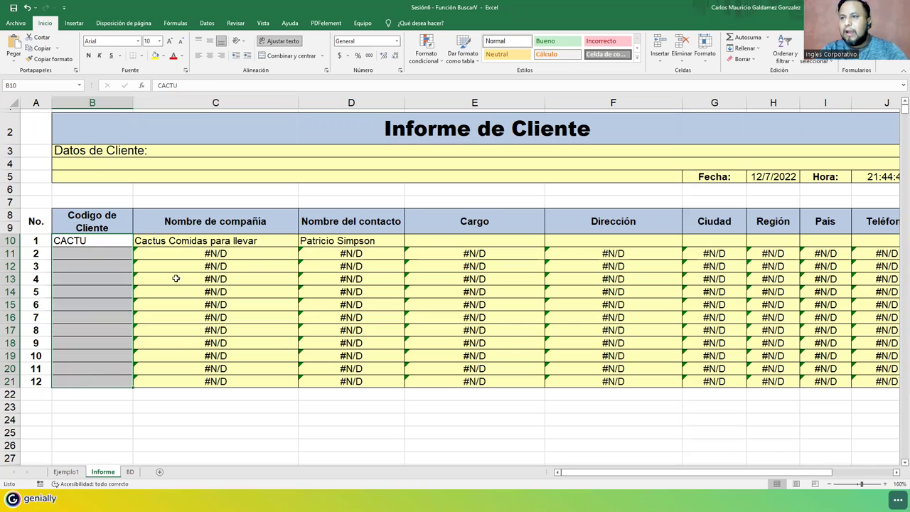
left_click_drag(171, 244, 853, 374)
scroll(468, 337, "down", 1)
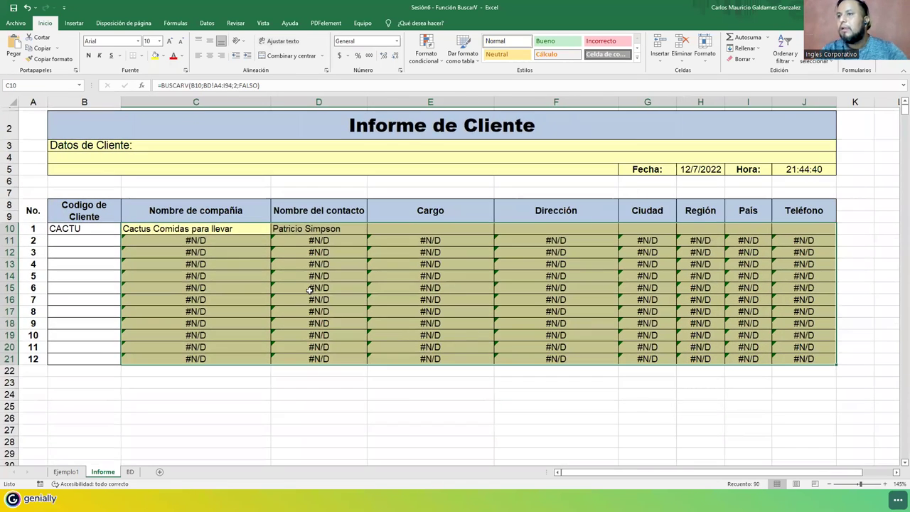
left_click(309, 290)
- Compare the BUSCARV formulas in C10, D10 and C12 of the client report, checking their BD table ranges and column numbers
left_click(199, 226)
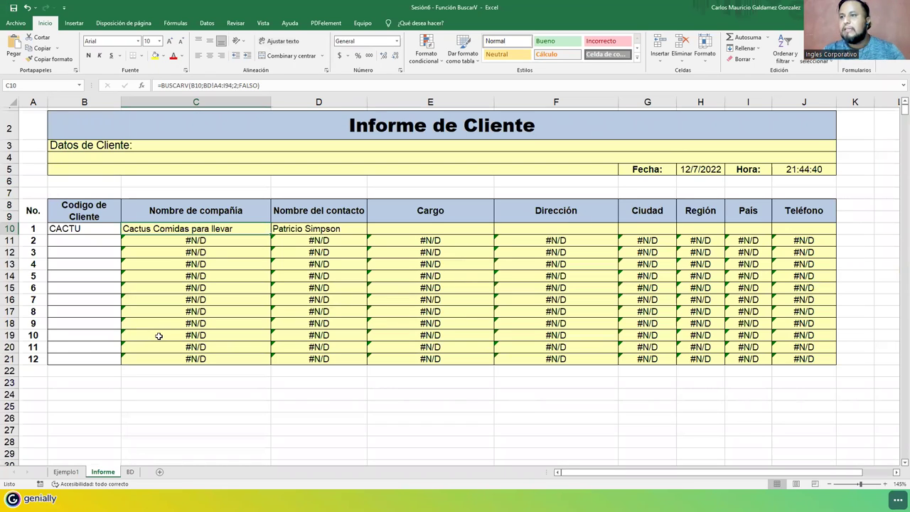
left_click(316, 227)
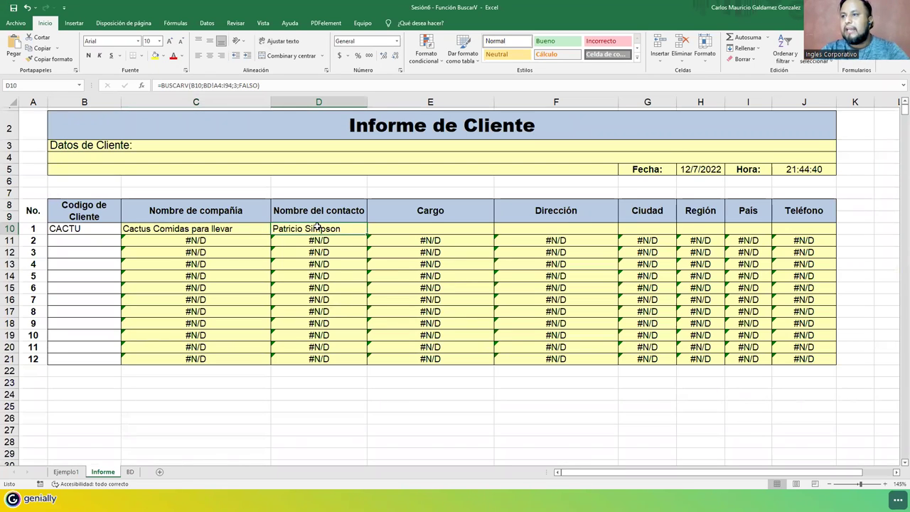
left_click(194, 231)
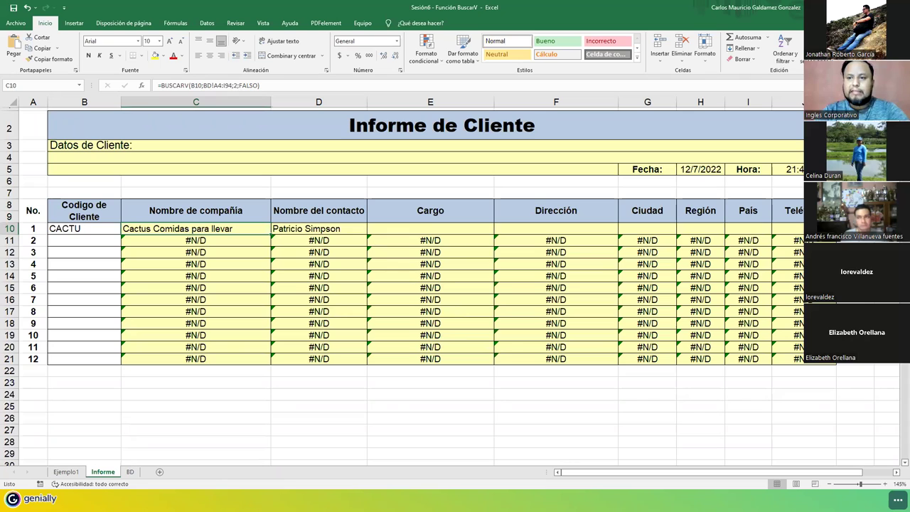
left_click(257, 252)
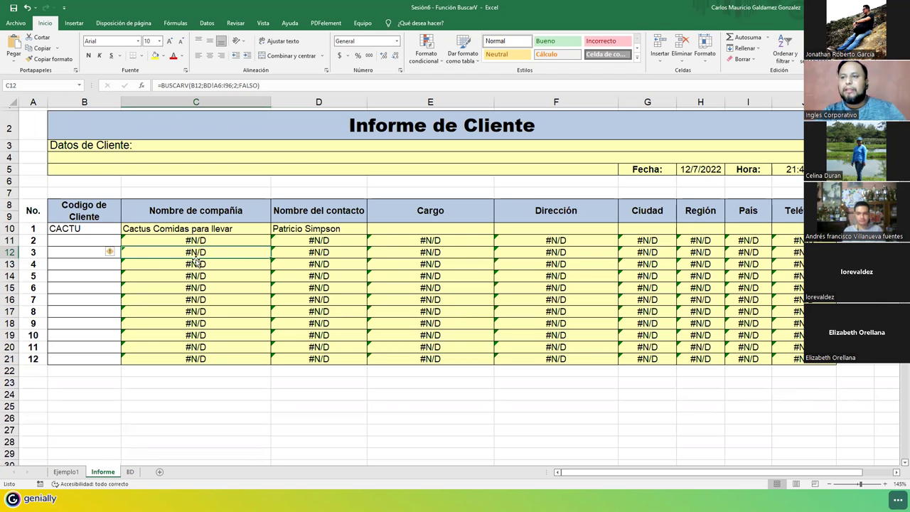
left_click(206, 230)
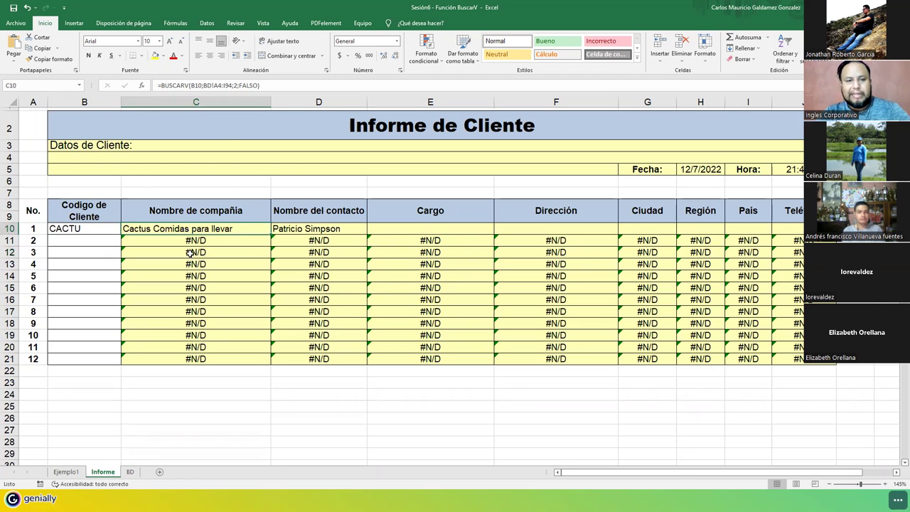
- Clear the existing BUSCARV formulas from C10:D10 of the client report on the Informe sheet
left_click(130, 471)
left_click(102, 473)
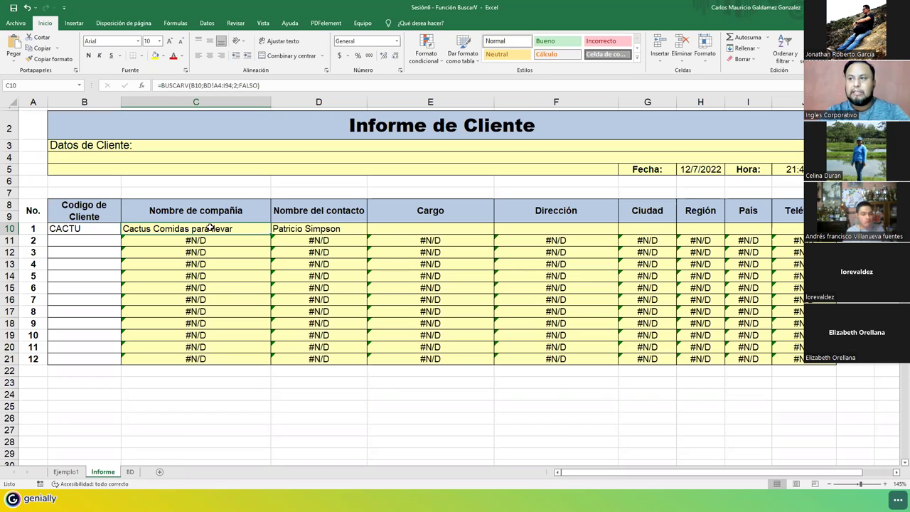
left_click_drag(211, 228, 306, 228)
key("Delete")
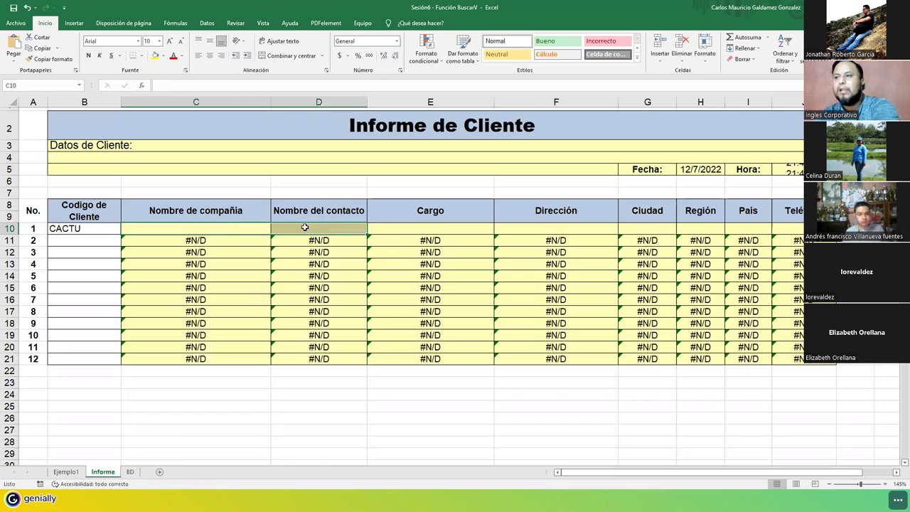
left_click(230, 228)
left_click(71, 230)
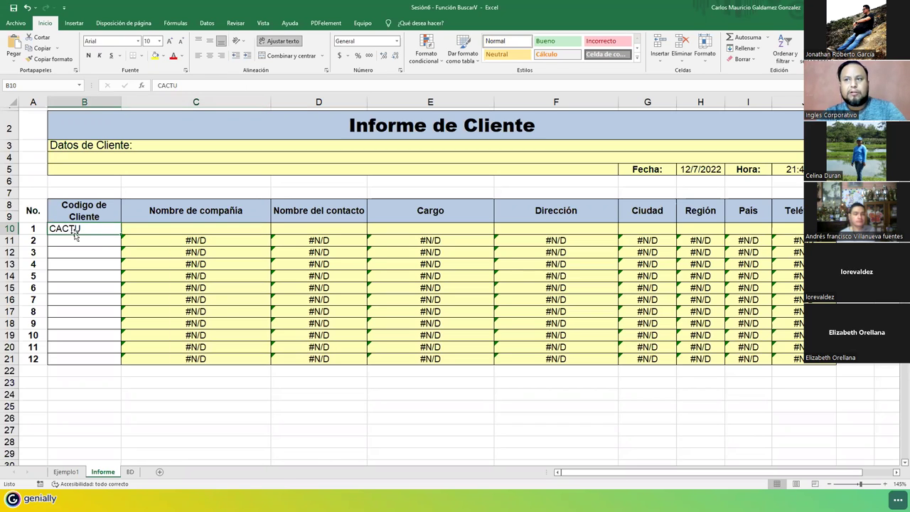
- Start a BUSCARV formula in C10 with the client code in B10 as the lookup value
left_click(150, 229)
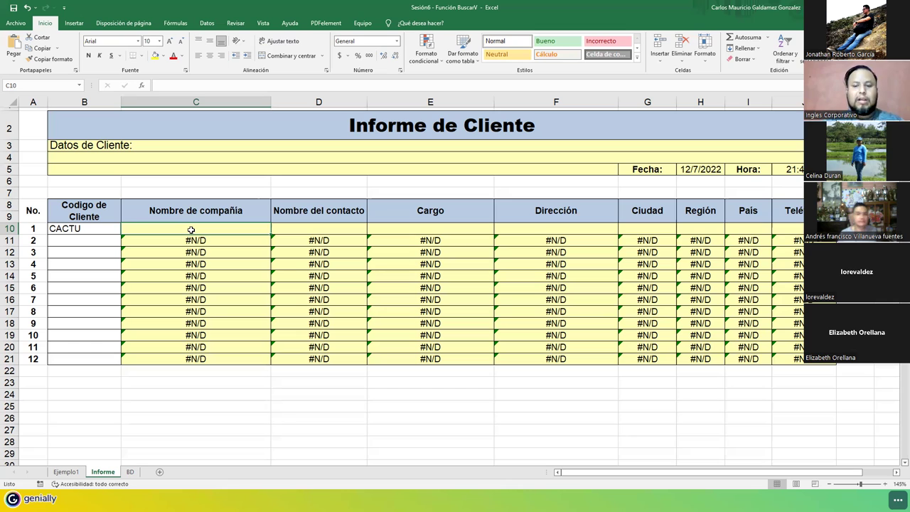
type("=buscar")
key("Down")
key("Down")
key("Tab")
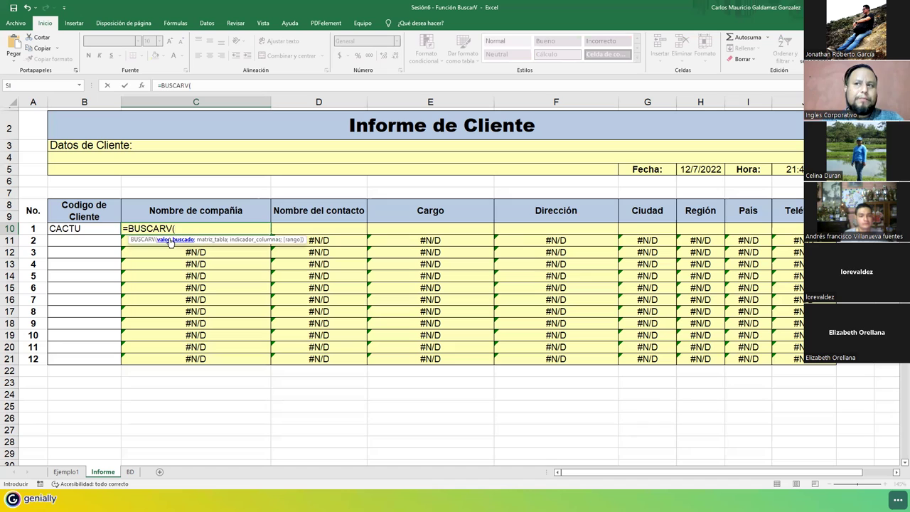
left_click(74, 228)
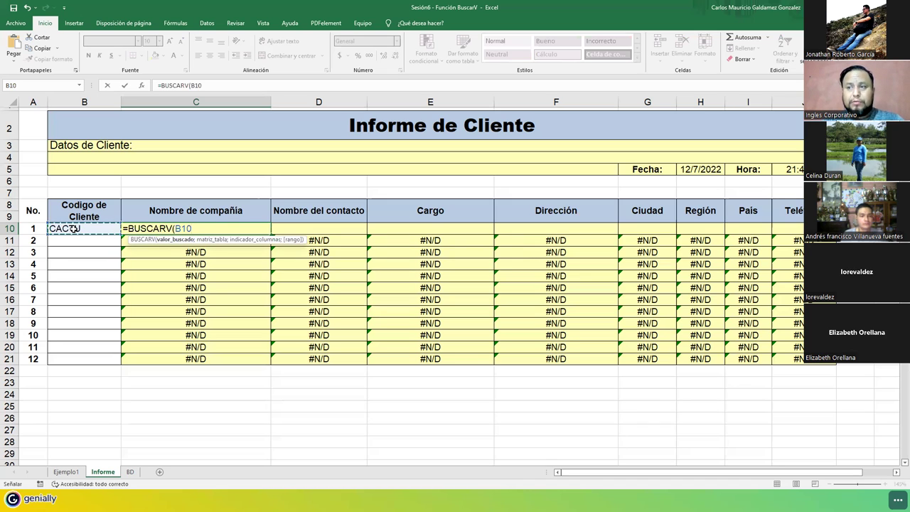
type(";")
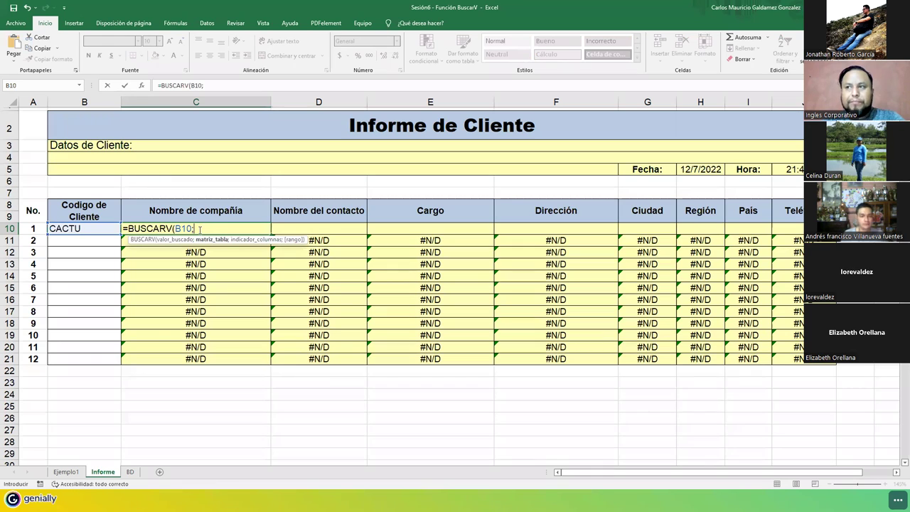
- Set the table array of the C10 formula to the client data range A4:I94 on the BD sheet
left_click(130, 472)
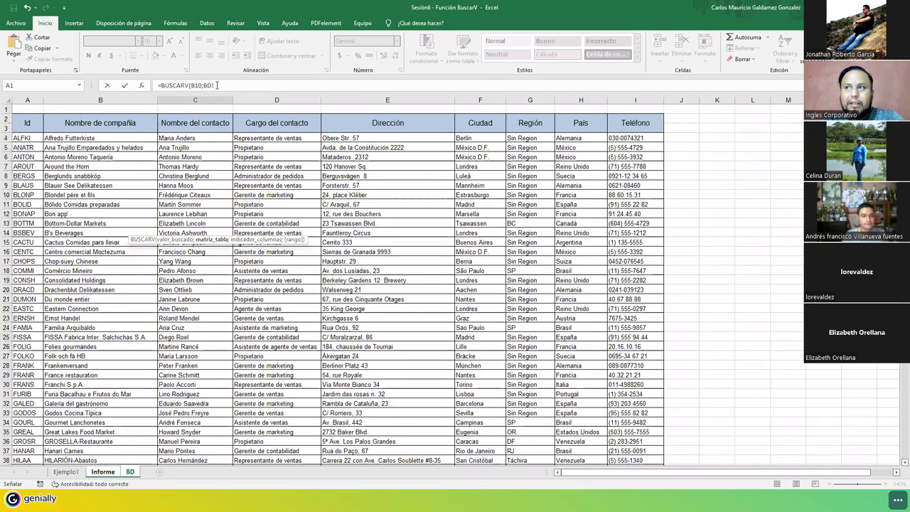
left_click(25, 139)
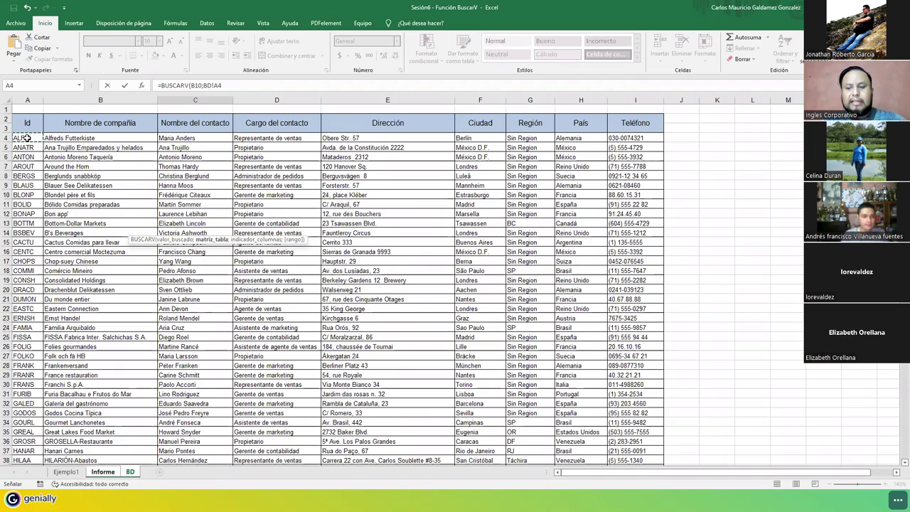
left_click_drag(24, 138, 226, 206)
scroll(225, 206, "up", 19)
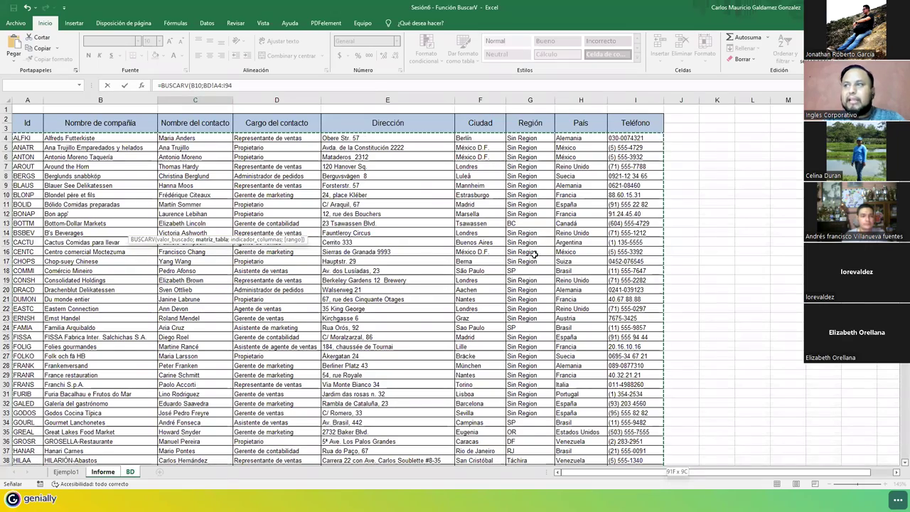
scroll(654, 305, "down", 15)
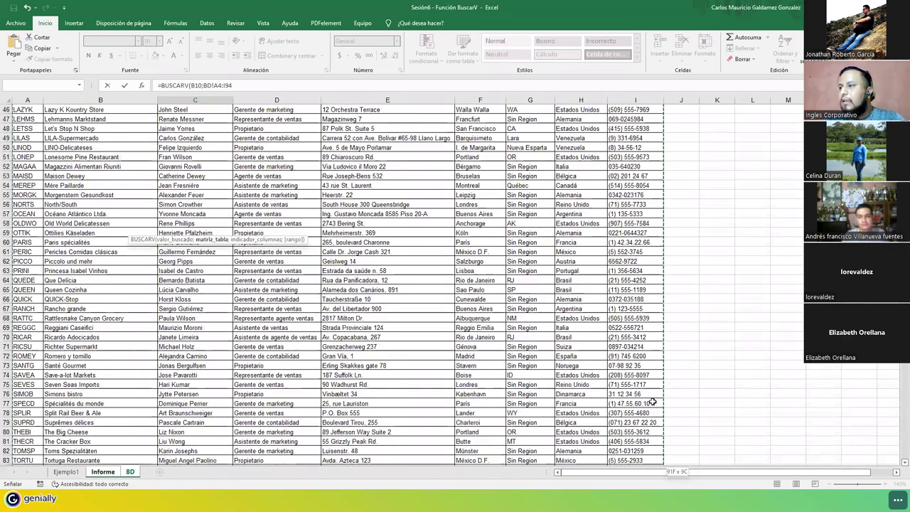
scroll(640, 397, "down", 3)
scroll(622, 395, "up", 3)
scroll(330, 324, "up", 15)
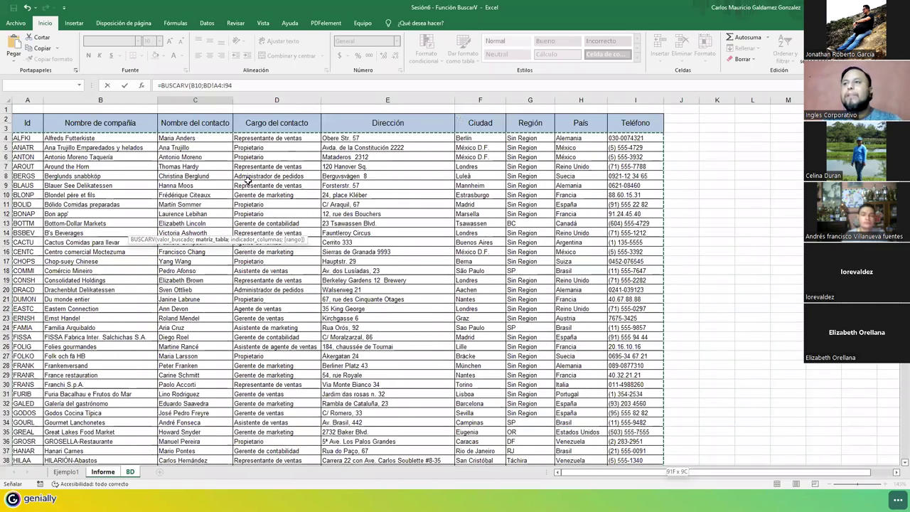
- Complete the C10 formula with column number 2 and FALSO for an exact match, and enter it
left_click(240, 86)
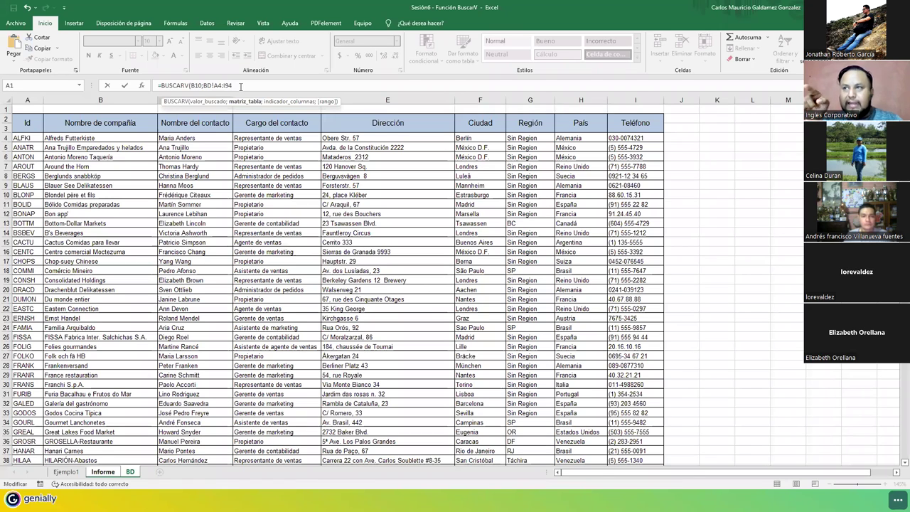
type(";2")
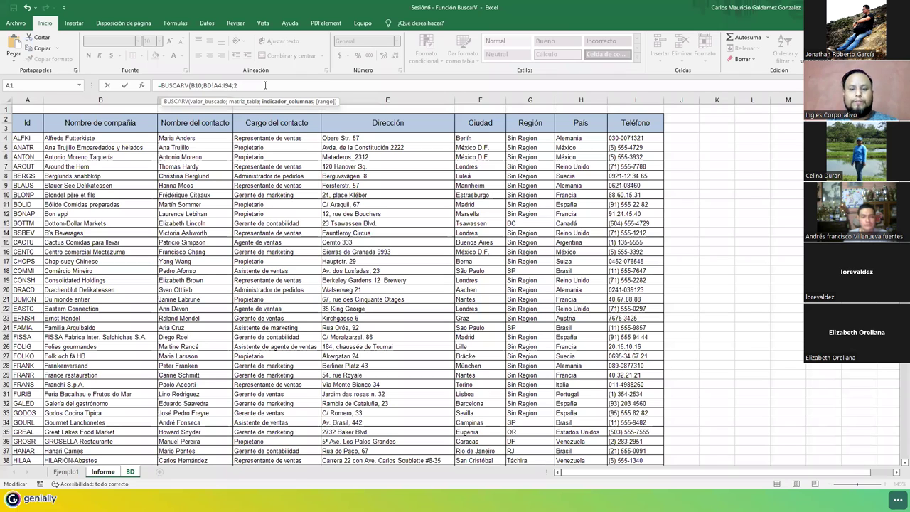
type(";")
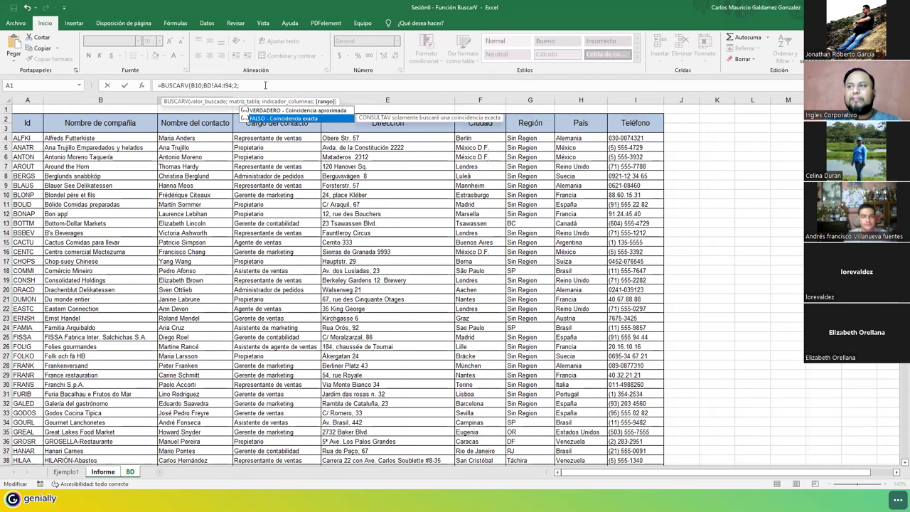
key("Tab")
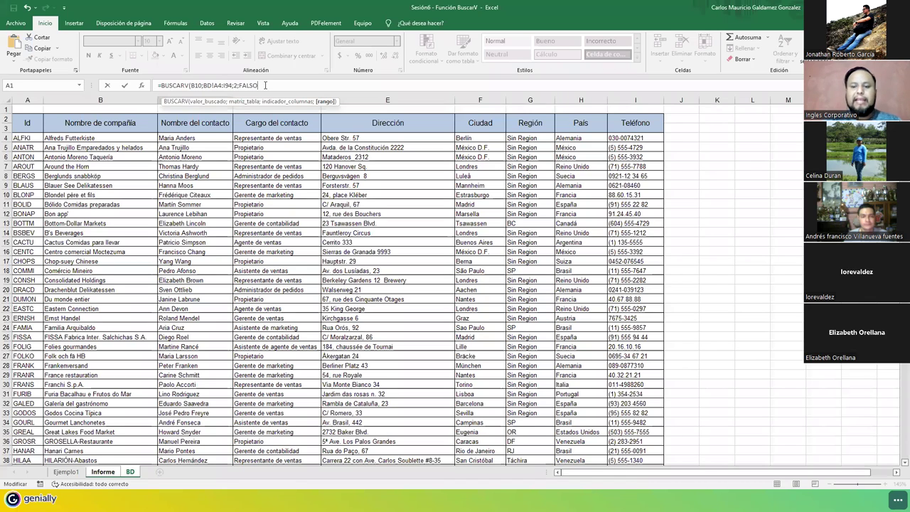
type(")")
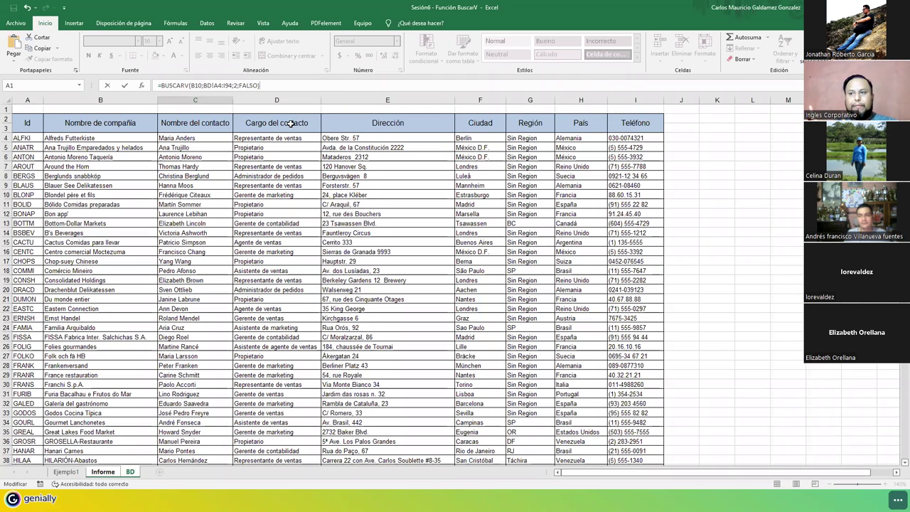
key("Return")
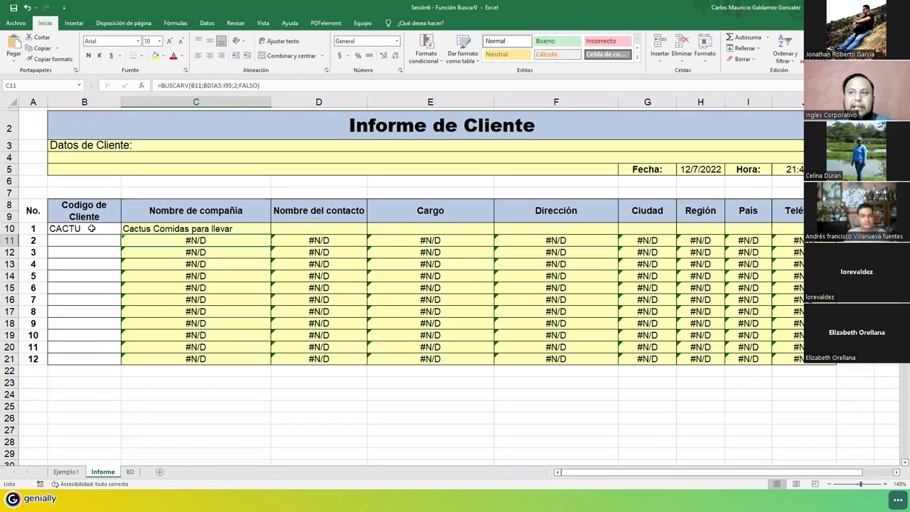
- Review each argument of the C10 BUSCARV formula: lookup value, table range, column number and match type
left_click(91, 228)
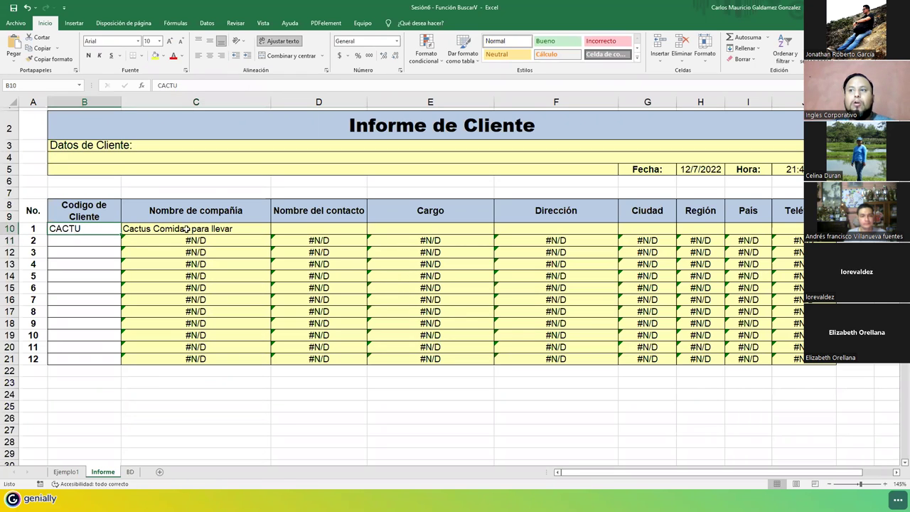
left_click(258, 228)
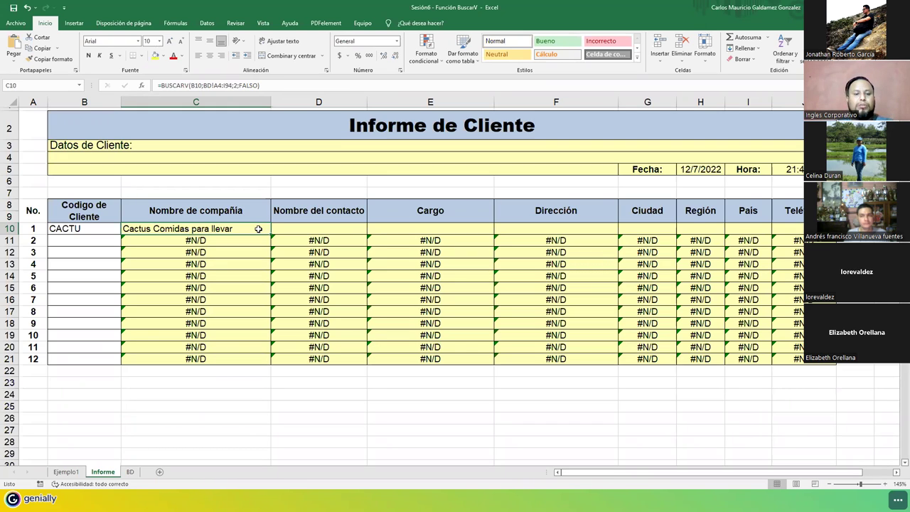
double_click(258, 228)
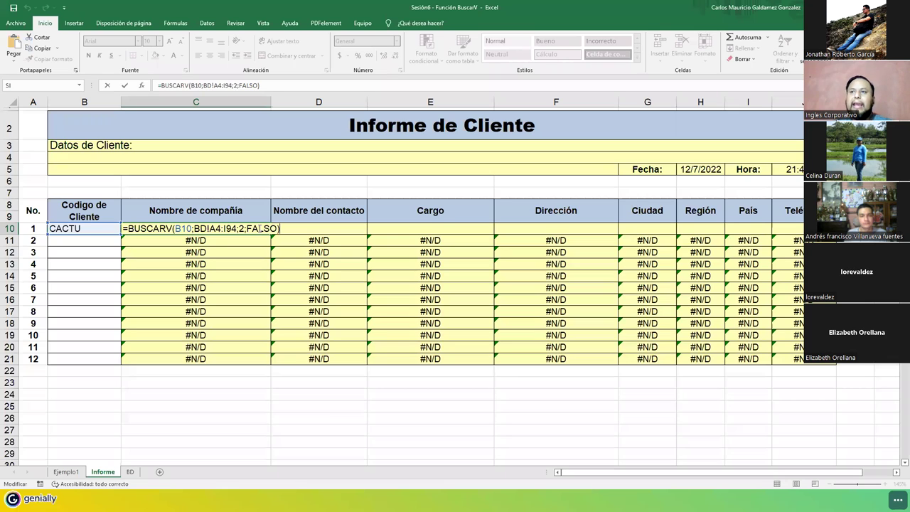
left_click_drag(174, 228, 193, 228)
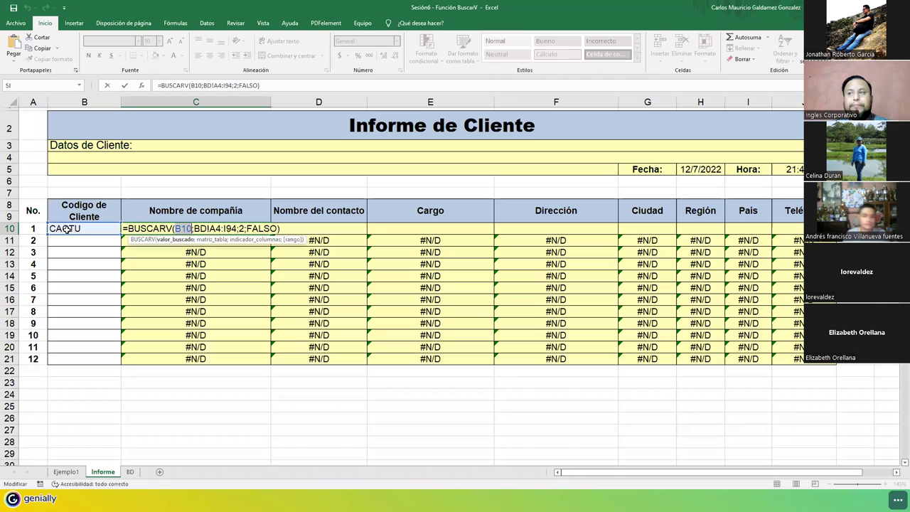
left_click(194, 228)
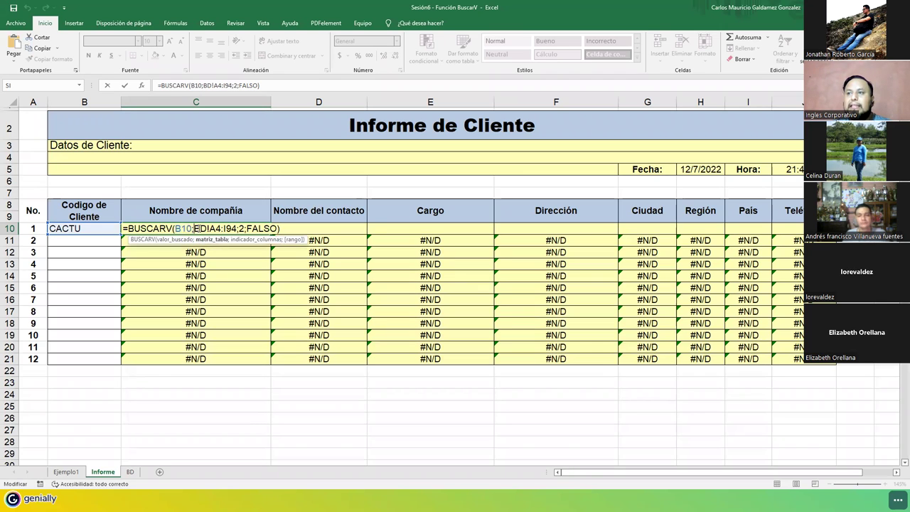
left_click_drag(195, 228, 237, 228)
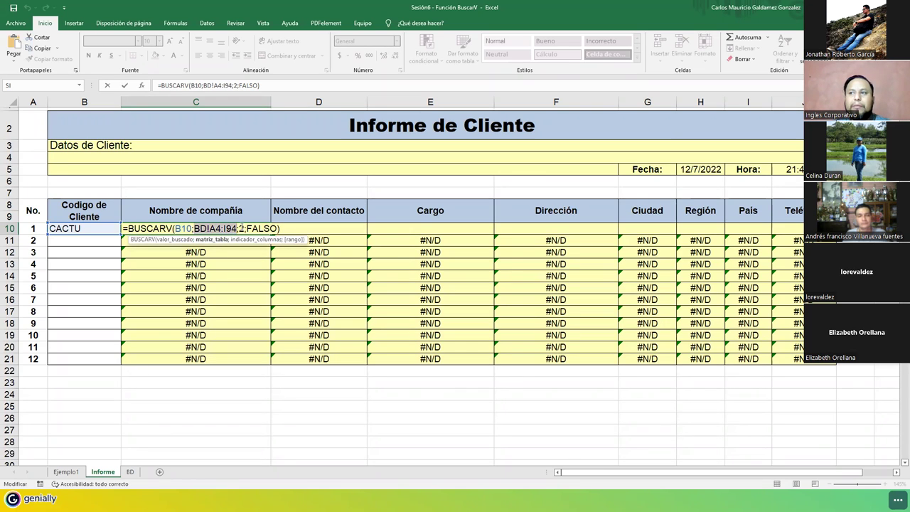
left_click(240, 228)
double_click(241, 228)
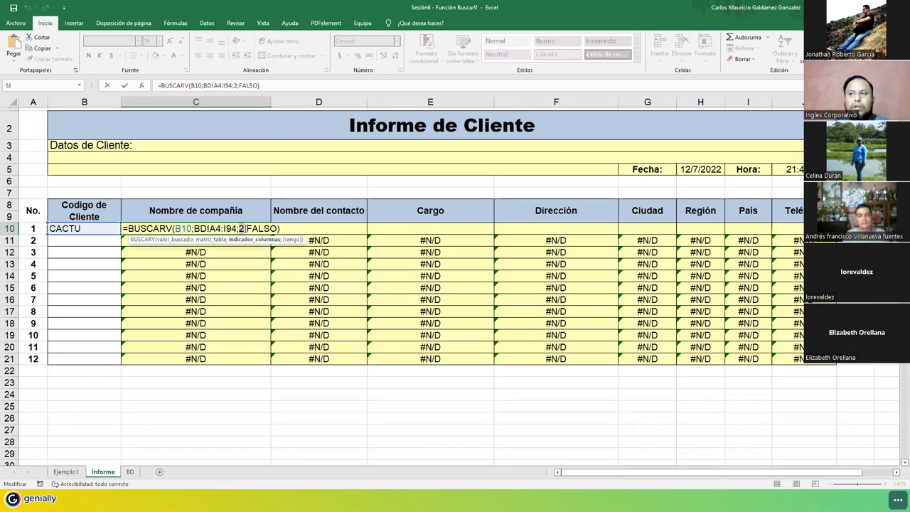
left_click_drag(247, 228, 276, 228)
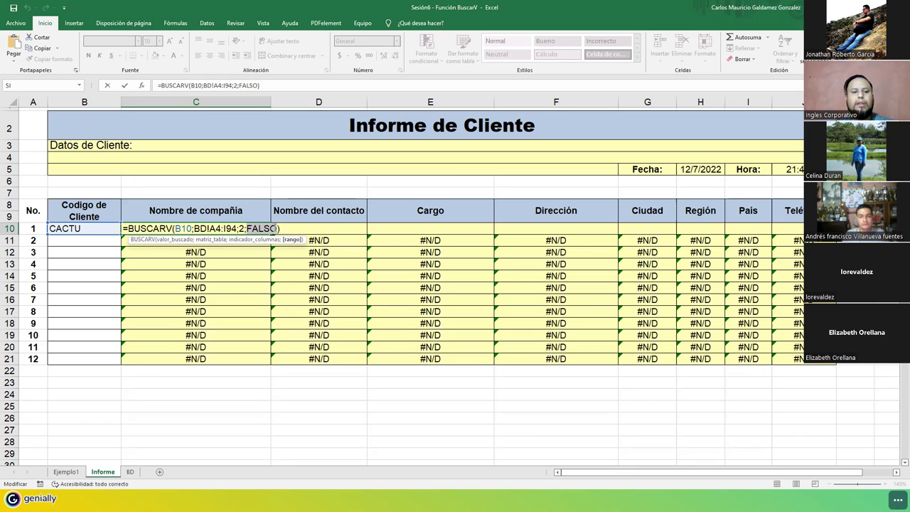
key("ctrl+Return")
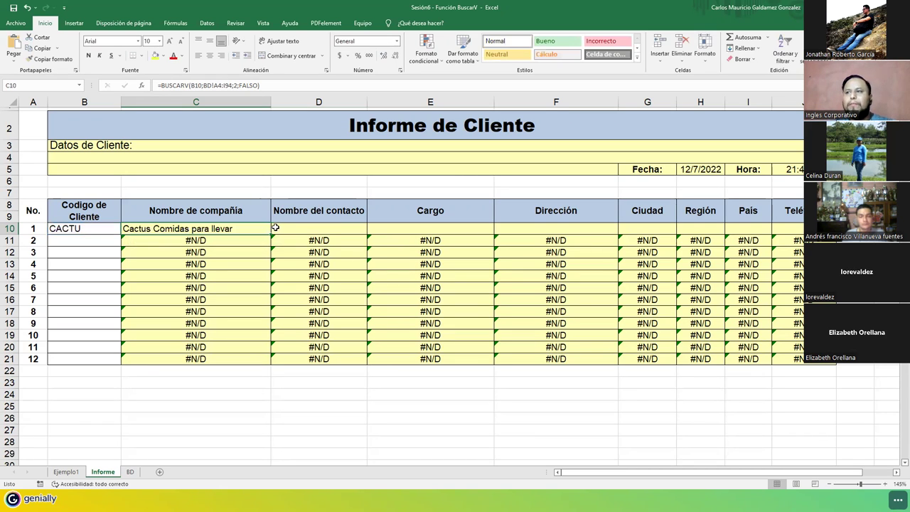
- Start a BUSCARV formula in D10 for the contact name, with B10 as the lookup value
left_click(276, 227)
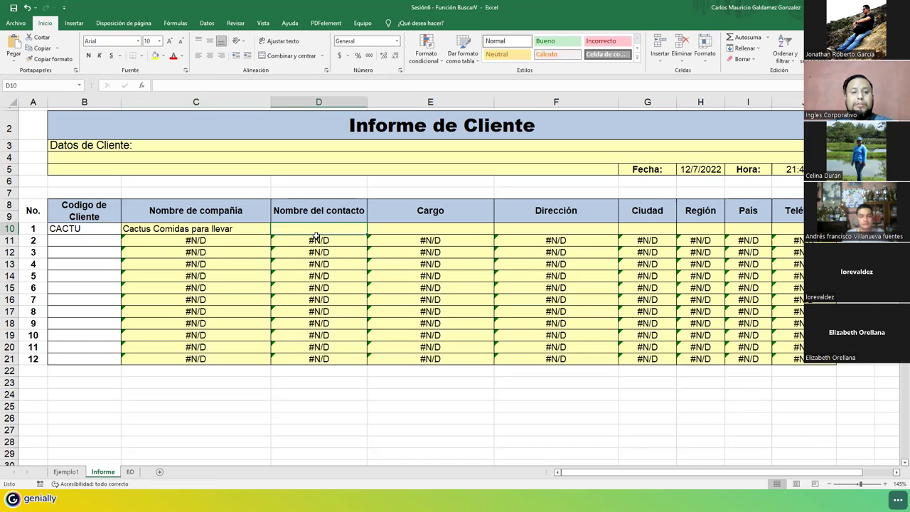
type("=")
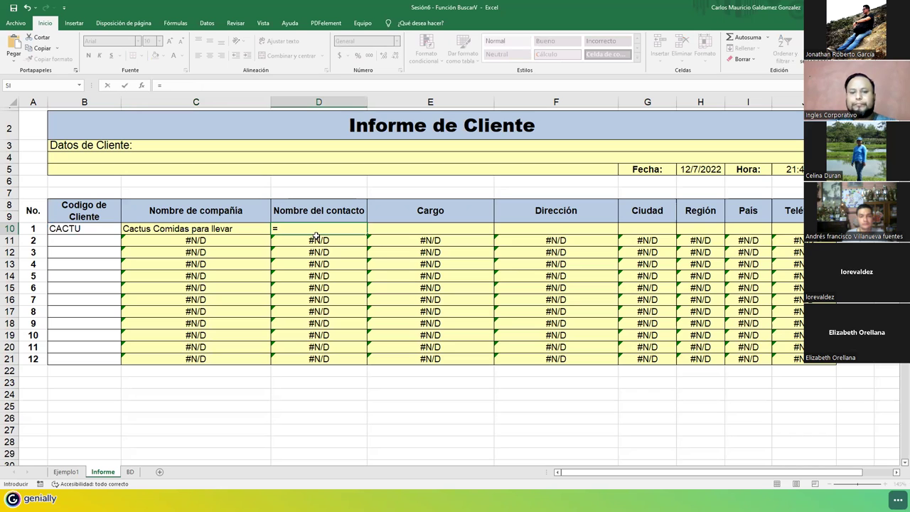
type("buscarv")
key("Tab")
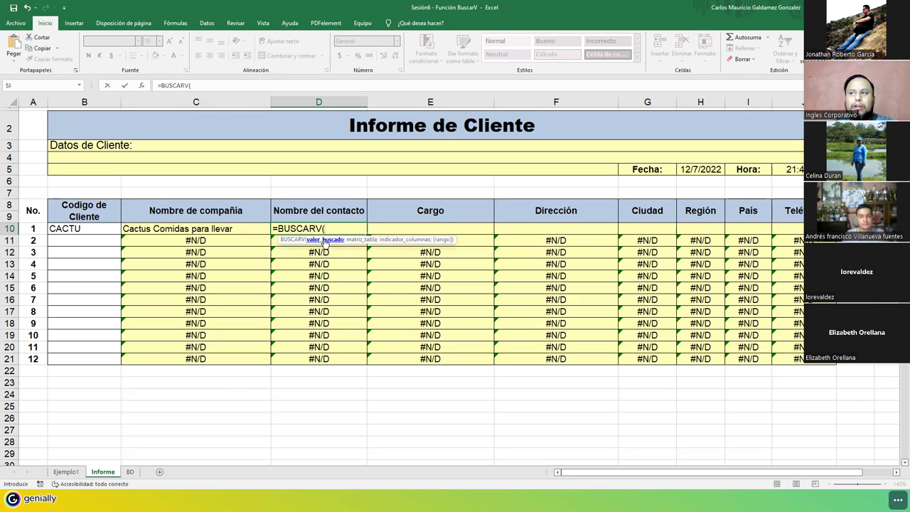
left_click(92, 230)
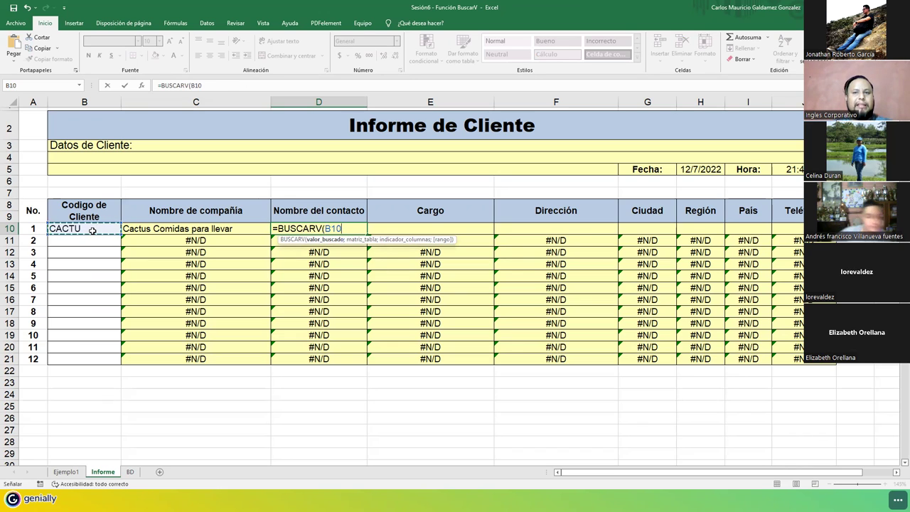
type(";")
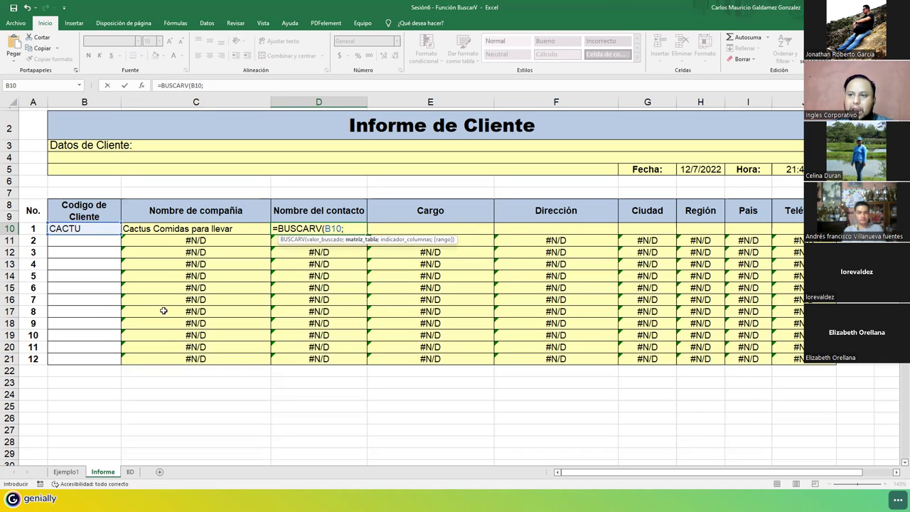
- Set the table array of the D10 formula to the client data range A4:I94 on the BD sheet
left_click(130, 471)
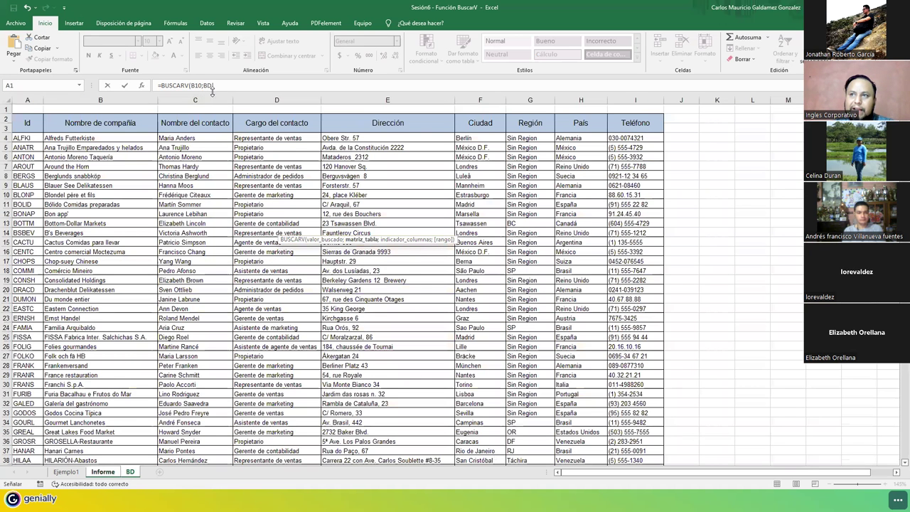
left_click_drag(29, 139, 617, 410)
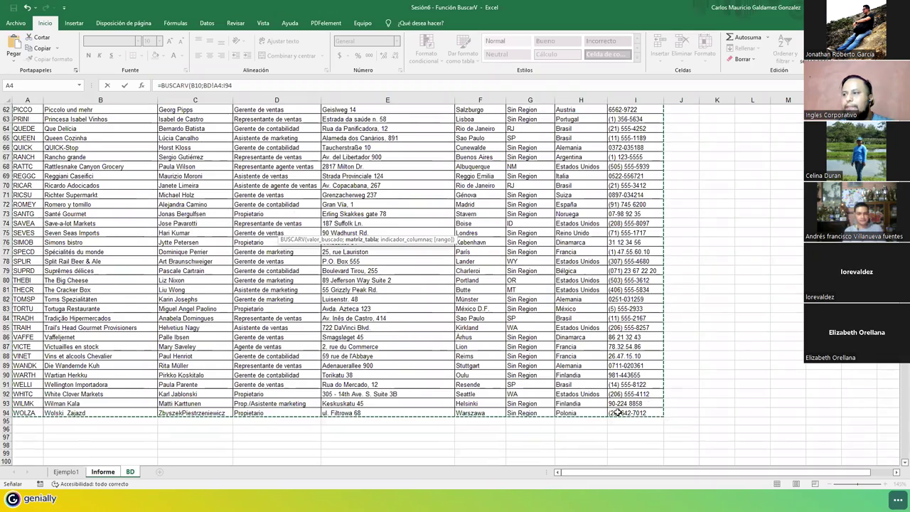
scroll(357, 346, "up", 20)
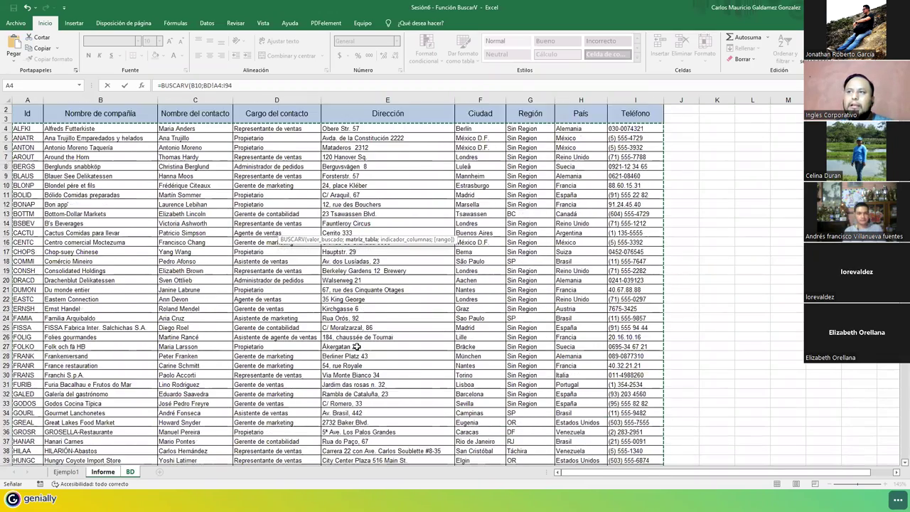
- Complete the D10 formula with column number 3 and FALSO for an exact match, and enter it
scroll(356, 346, "up", 1)
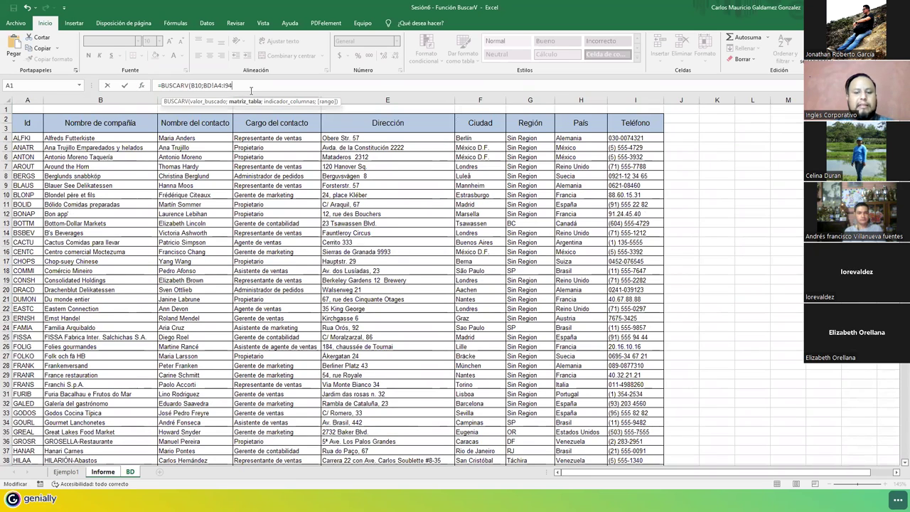
type(";")
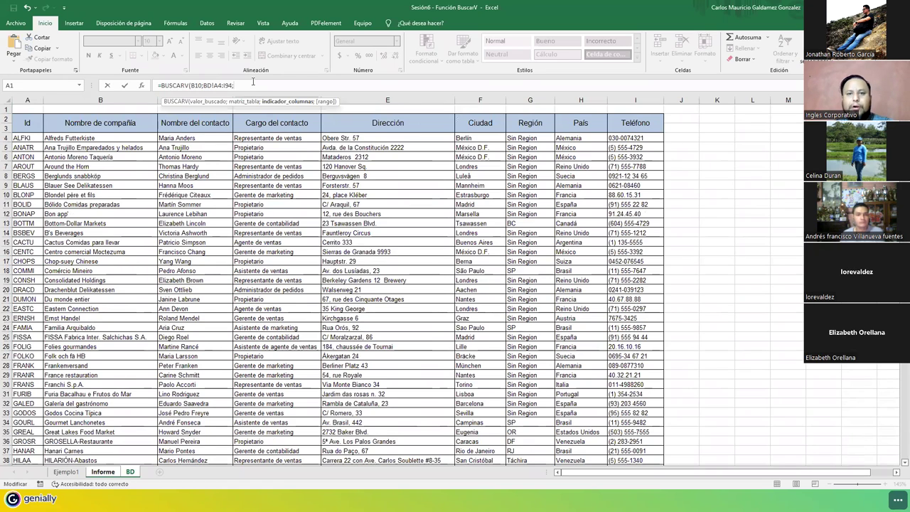
type("3")
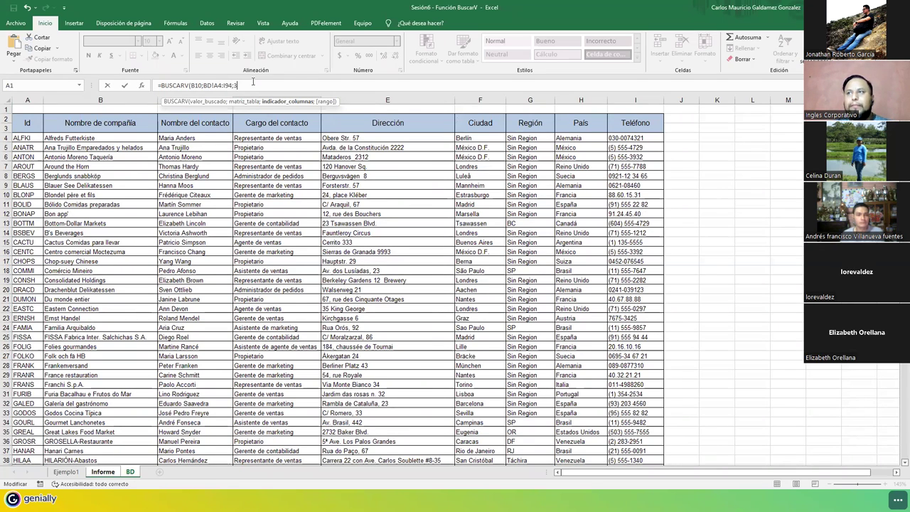
type(";")
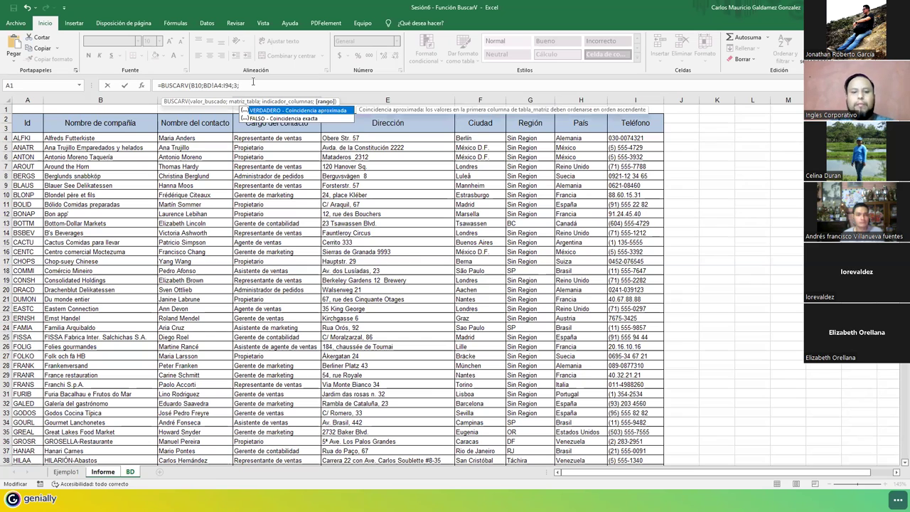
type("FALSO")
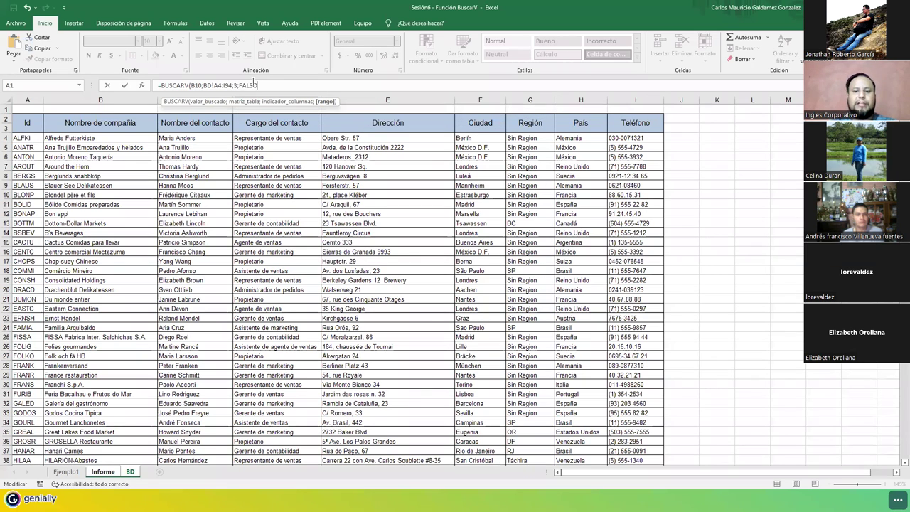
type(")")
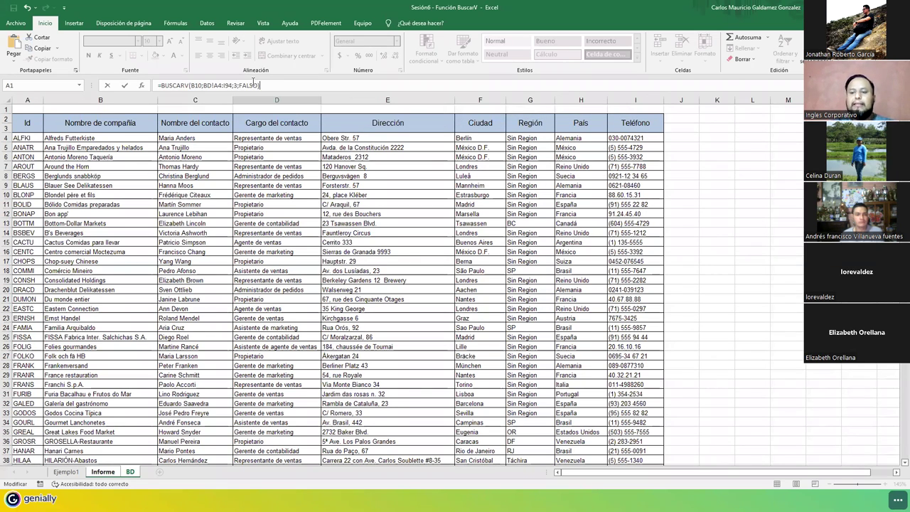
key("Return")
left_click(307, 230)
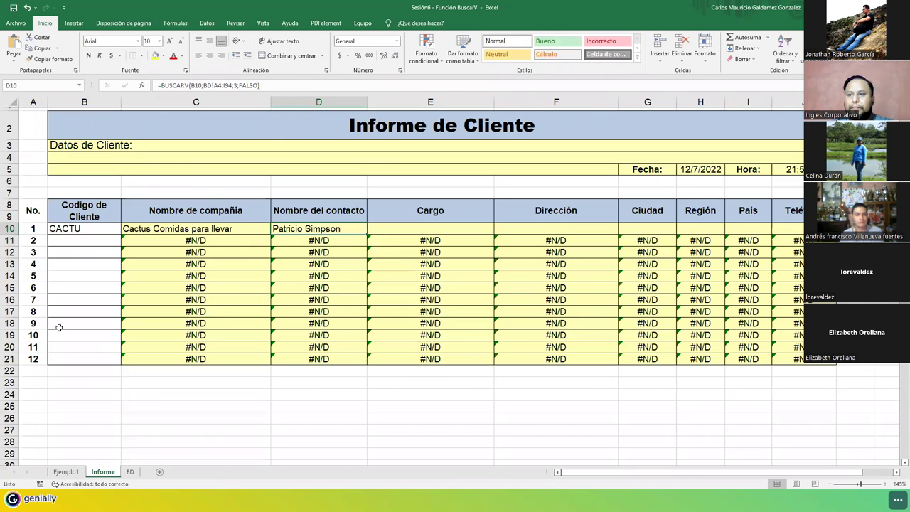
- Compare the Cactus Comidas para llevar company and contact name on the BD sheet with the report, and inspect the D10 formula
left_click(66, 472)
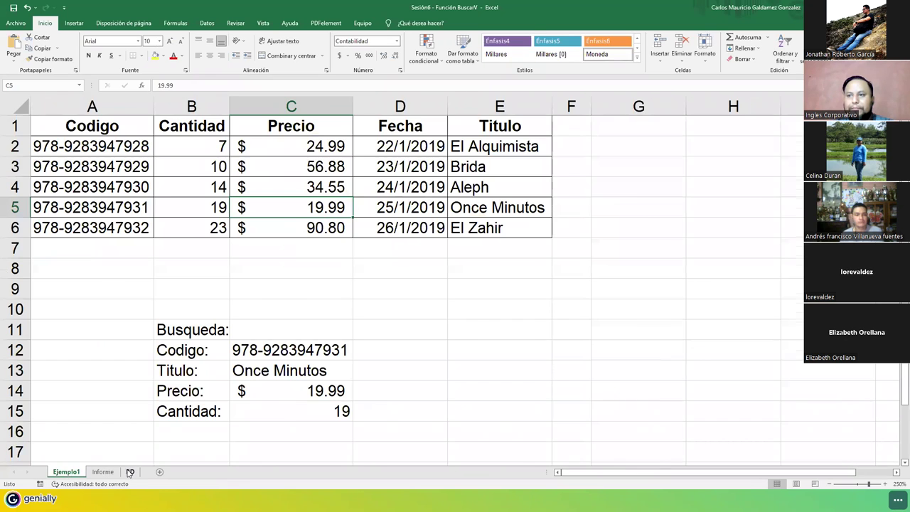
left_click(130, 471)
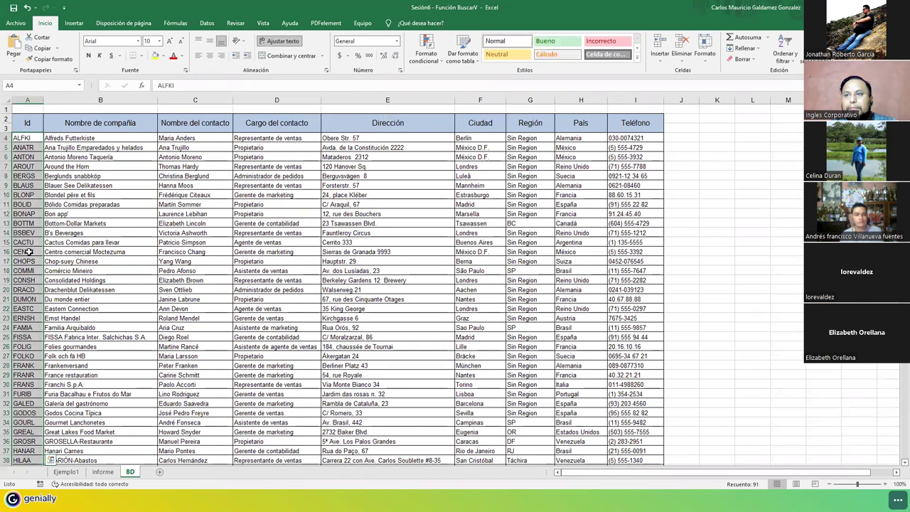
left_click(97, 243)
left_click_drag(97, 242, 185, 240)
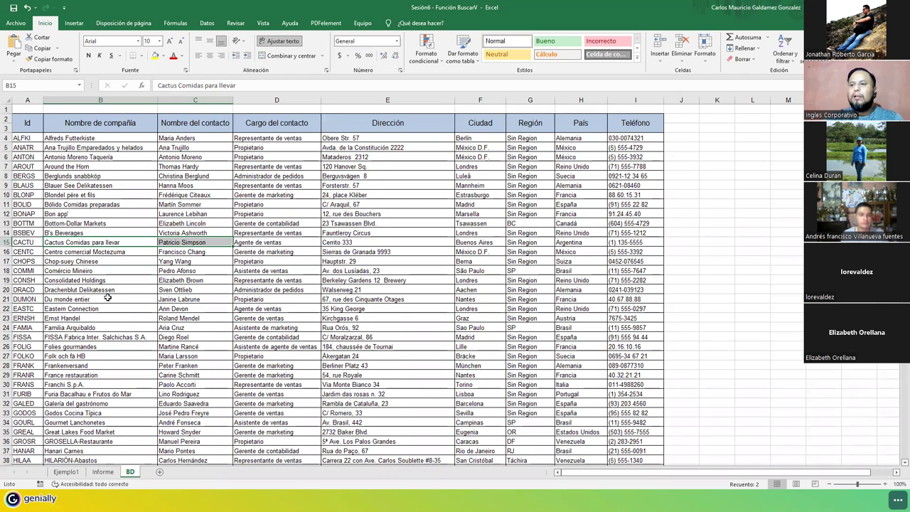
left_click(102, 471)
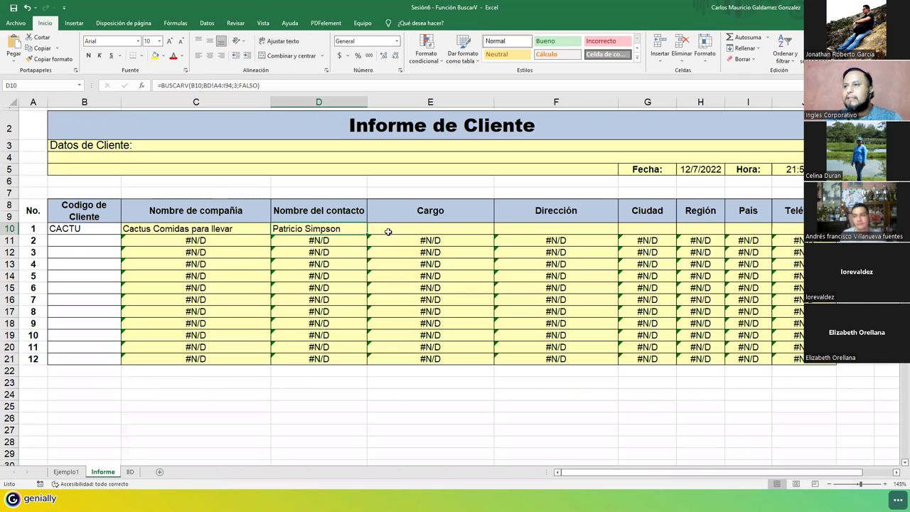
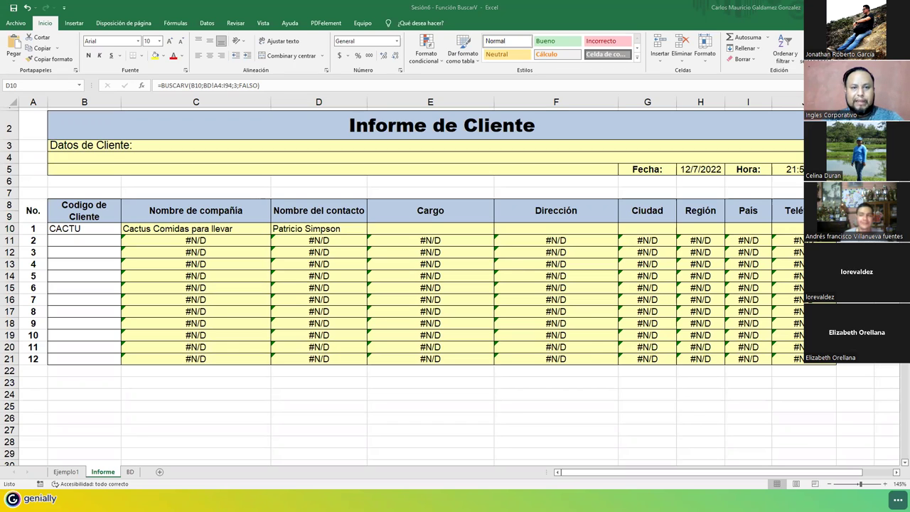
key("F2")
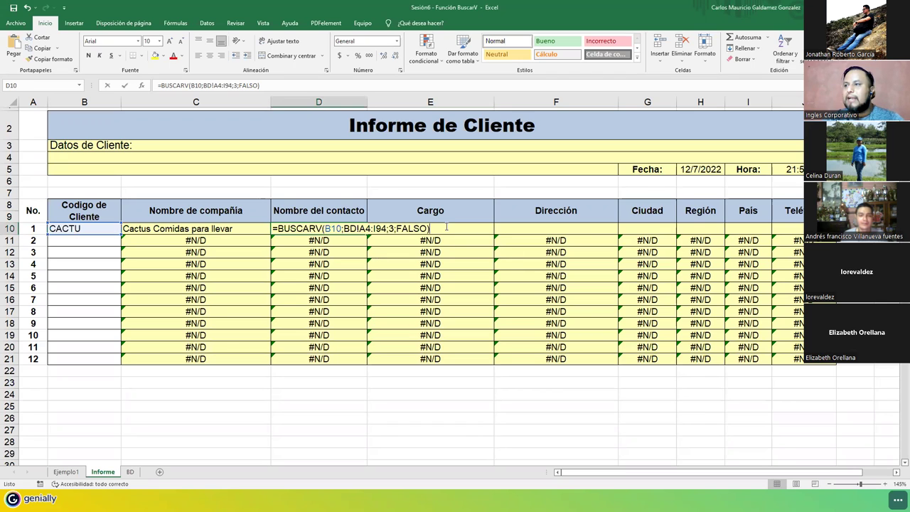
- Start a BUSCARV formula in E10 for the contact's job title, with B10 as the lookup value
left_click(446, 227)
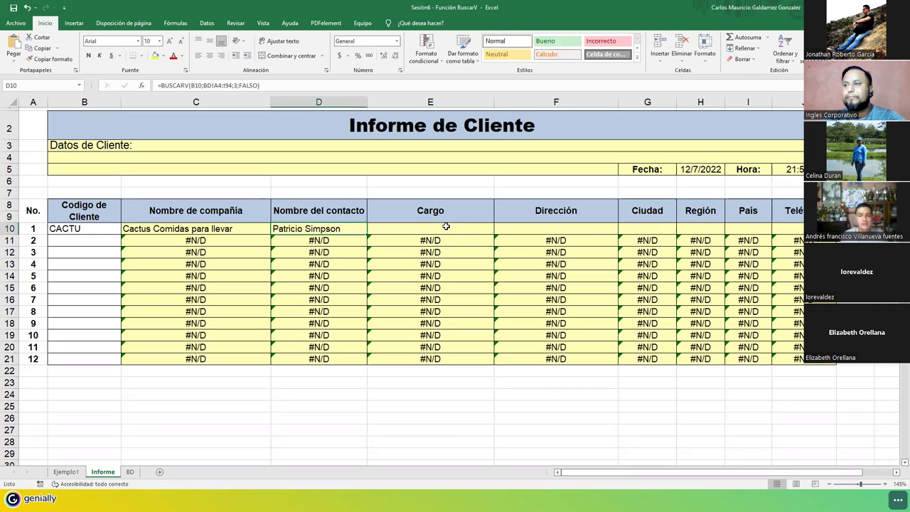
type("=")
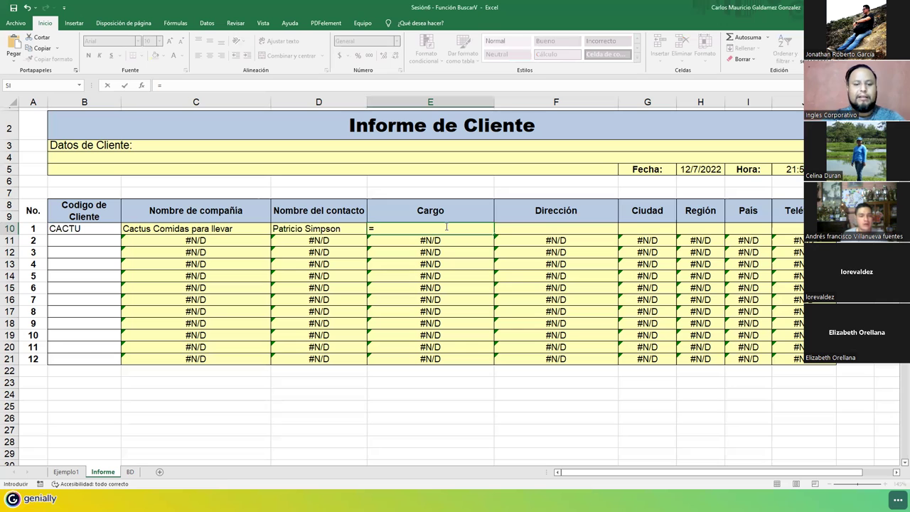
type("buscar")
key("Down")
key("Down")
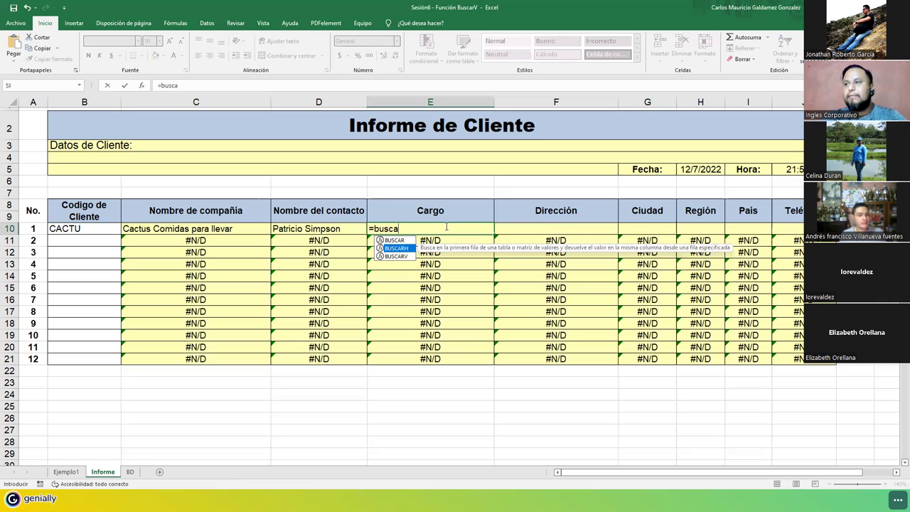
key("Tab")
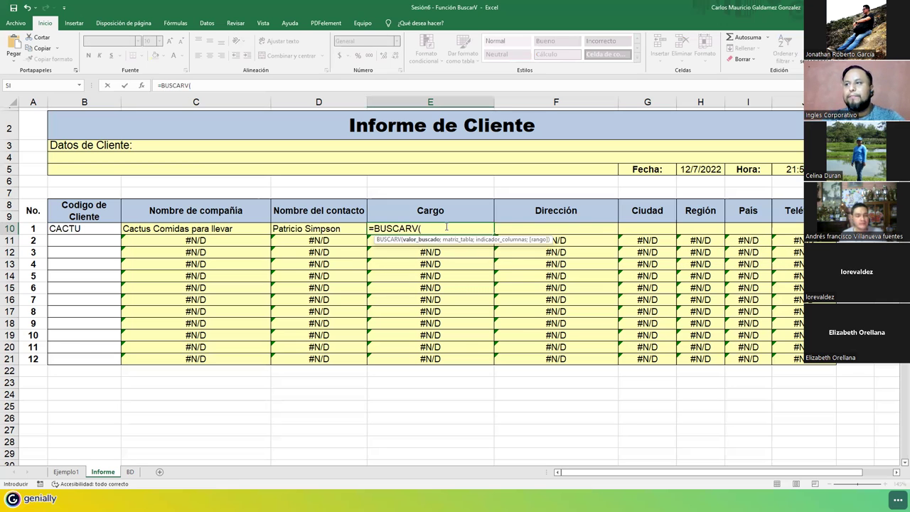
left_click(94, 228)
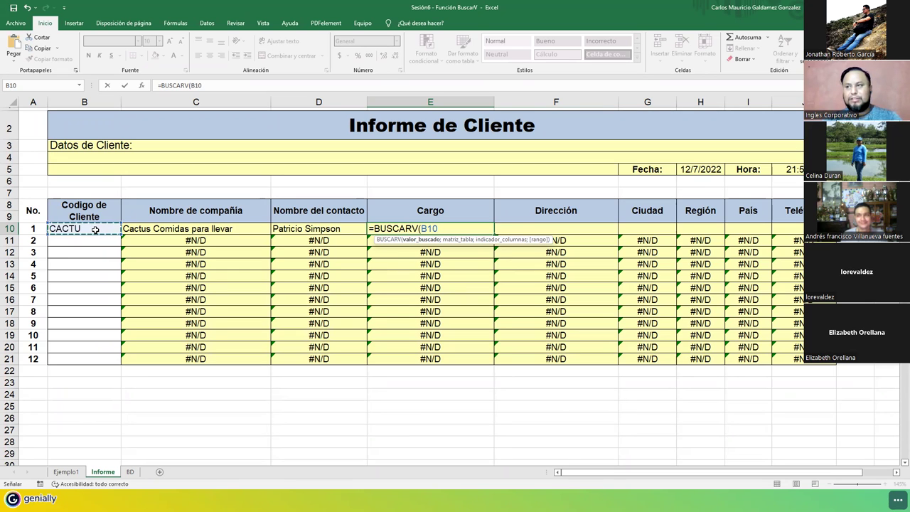
type(";")
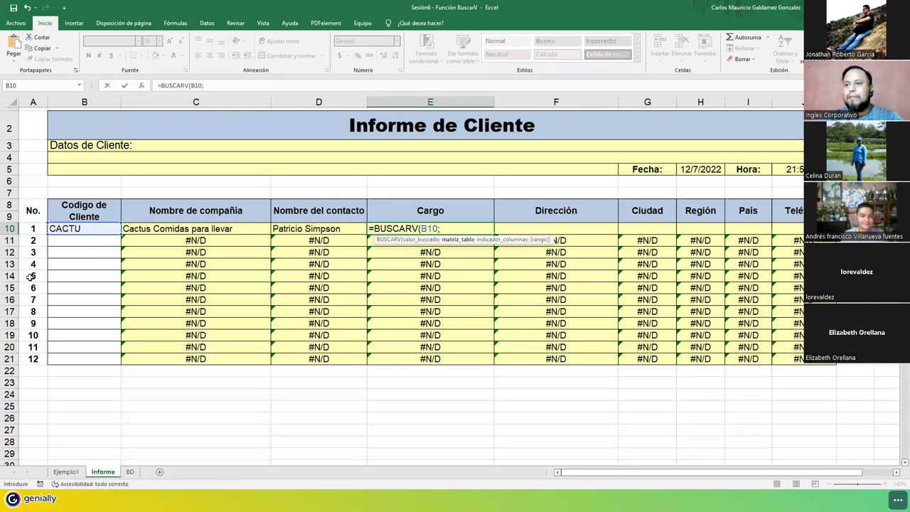
- Set the table array of the E10 formula to the client data range A4:I94 on the BD sheet
left_click(130, 472)
left_click(30, 140)
left_click_drag(76, 137, 629, 404)
scroll(430, 347, "up", 14)
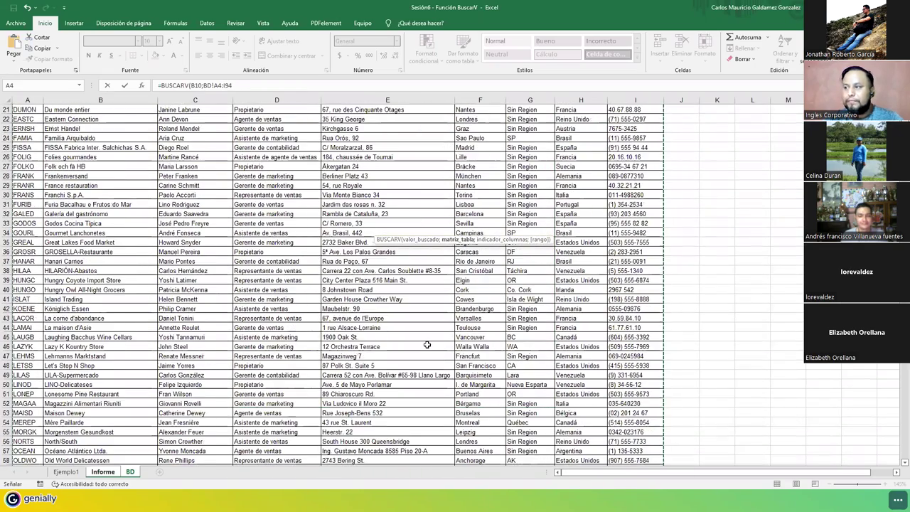
scroll(426, 344, "up", 7)
left_click(243, 89)
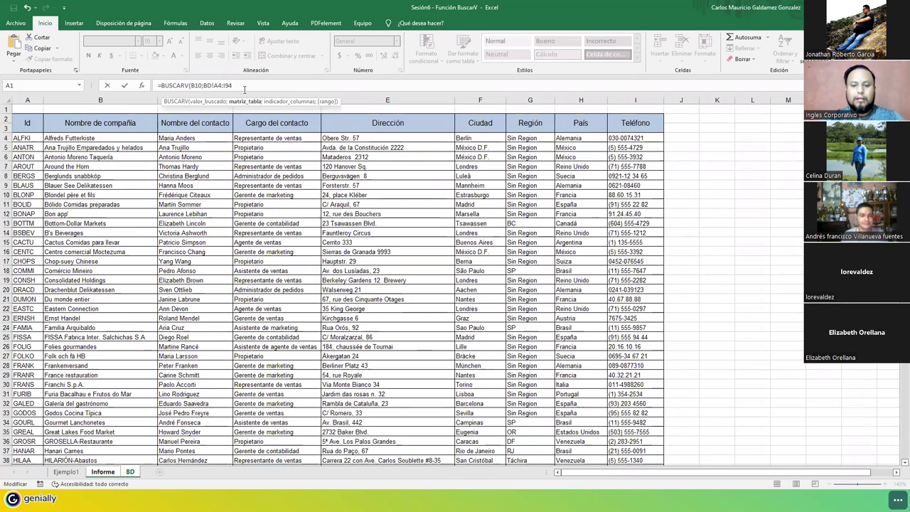
- Complete the E10 formula with column number 4 and FALSO for an exact match, and enter it
type(";")
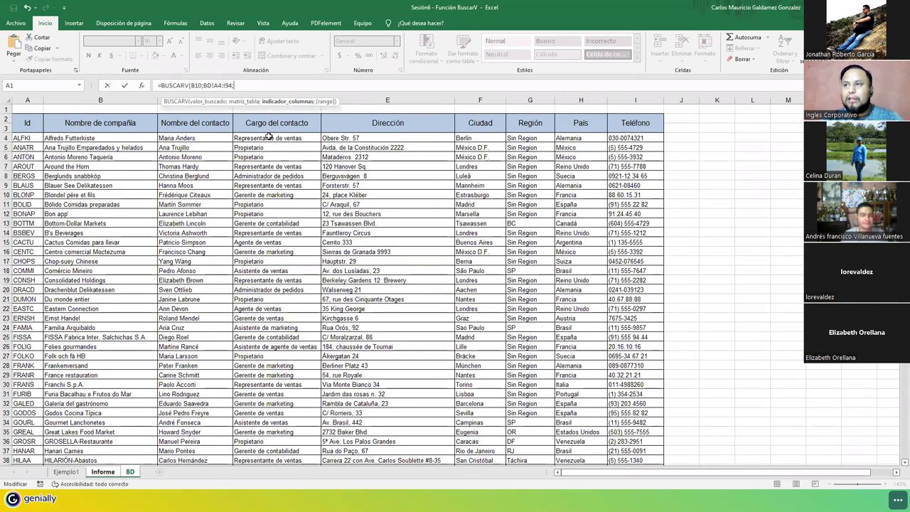
type("4;")
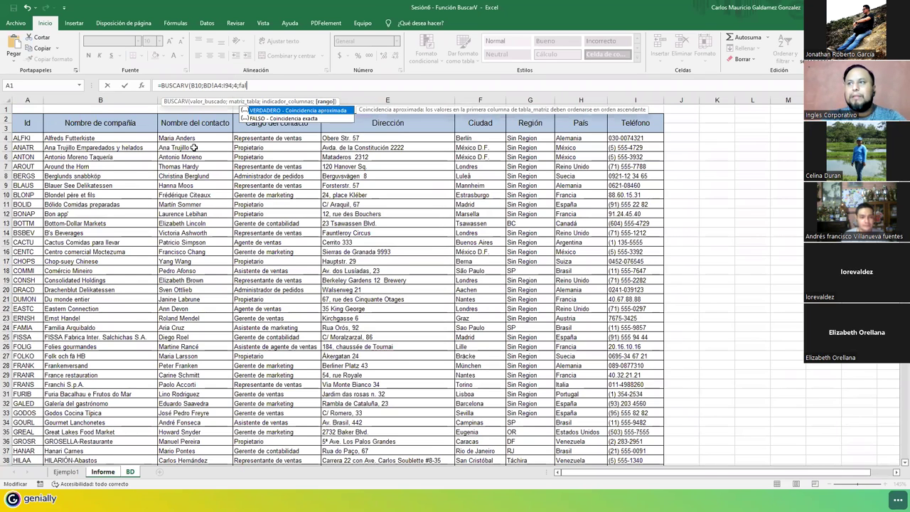
type("fal")
key("Down")
key("Tab")
key("Return")
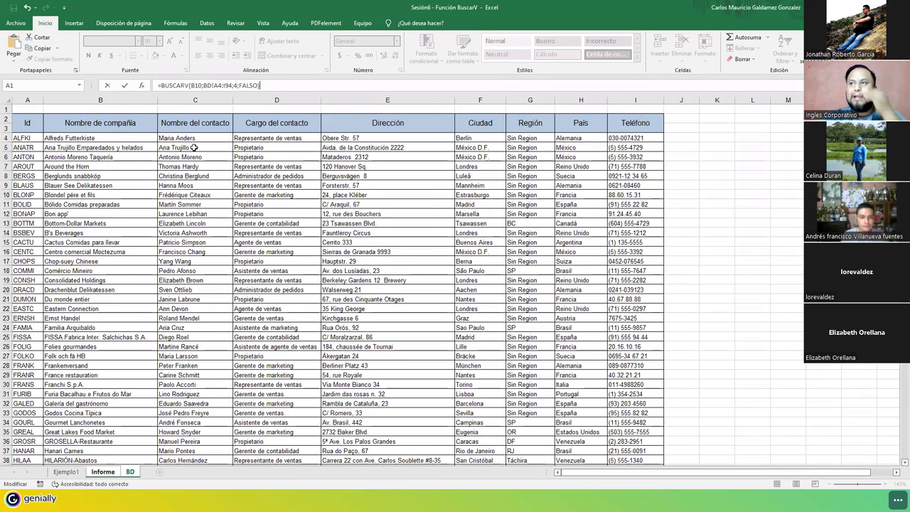
left_click(405, 228)
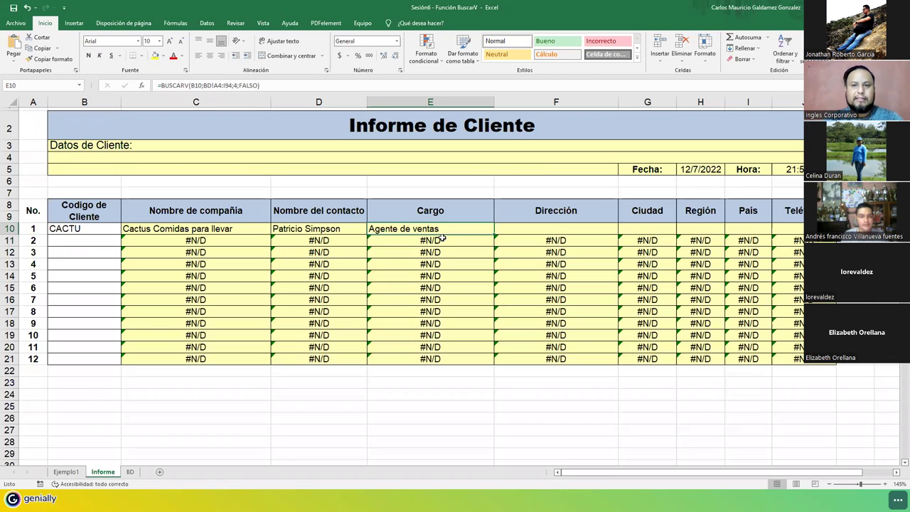
- Start a BUSCARV formula in F10 for the address, with B10 as the lookup value
left_click(517, 228)
type("=")
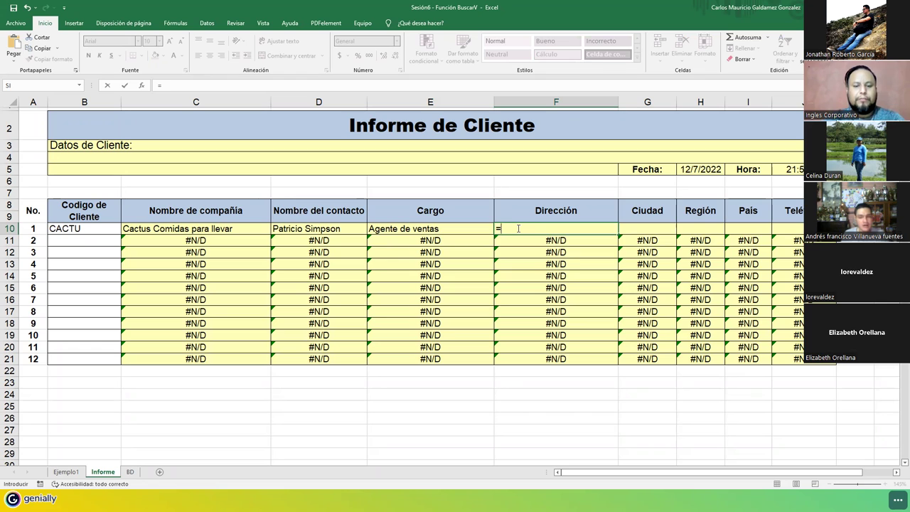
type("buscarv")
key("Tab")
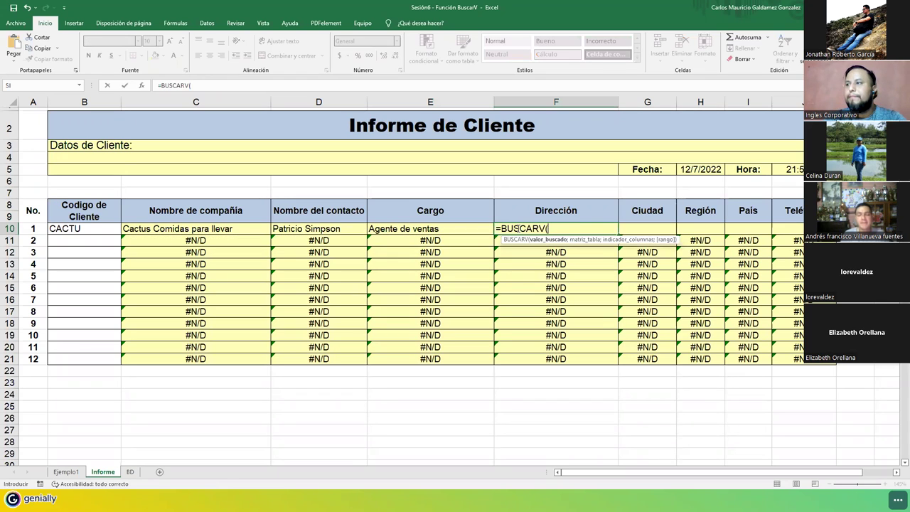
left_click(92, 228)
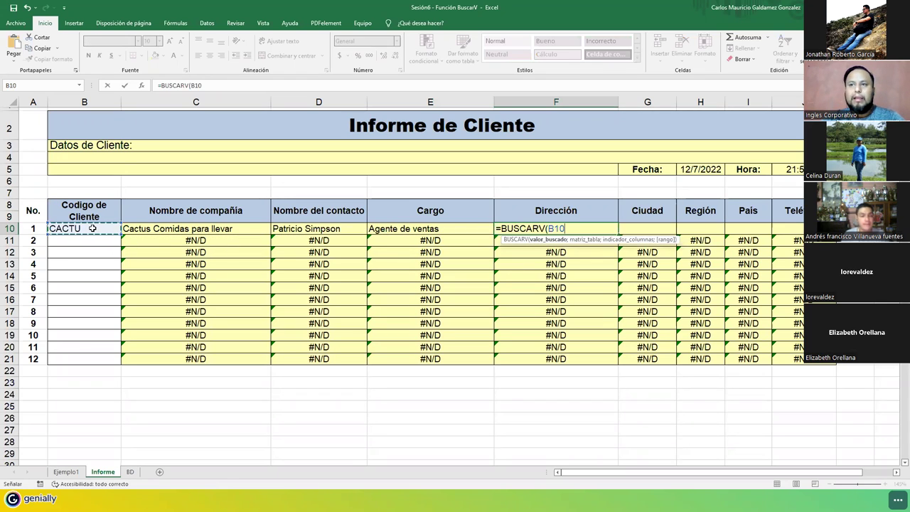
type(";")
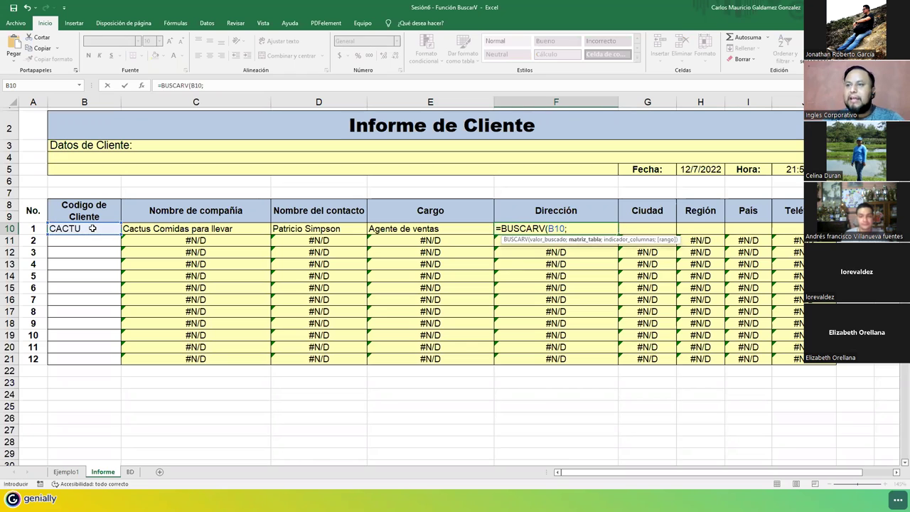
- Set the table array of the F10 formula to the client data range A4:I94 on the BD sheet
left_click(130, 472)
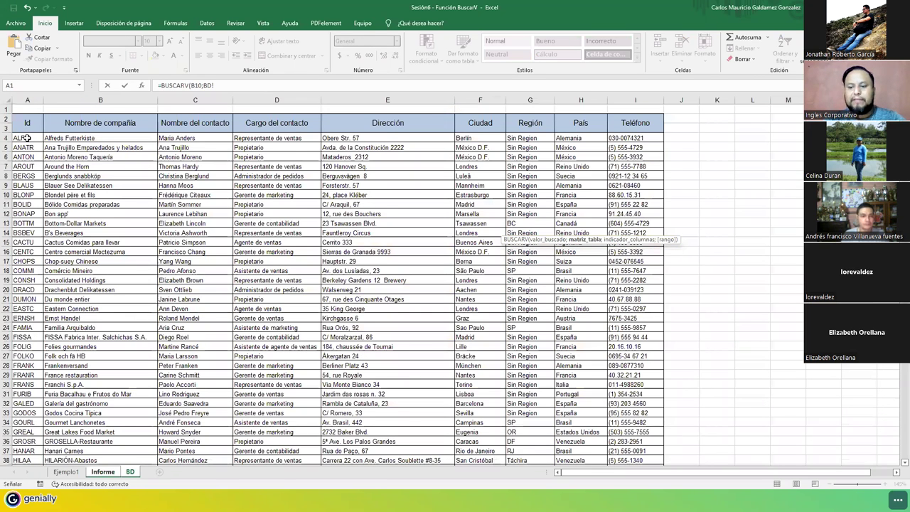
left_click(25, 138)
key("ctrl+shift+Down")
key("ctrl+shift+Right")
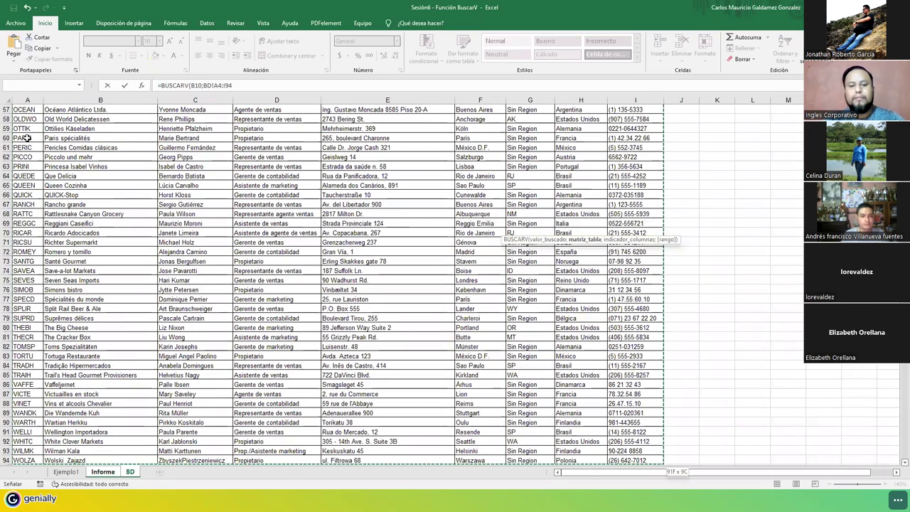
left_click(254, 85)
- Complete the F10 formula with column number 5 and FALSO for an exact match, and enter it
type(";")
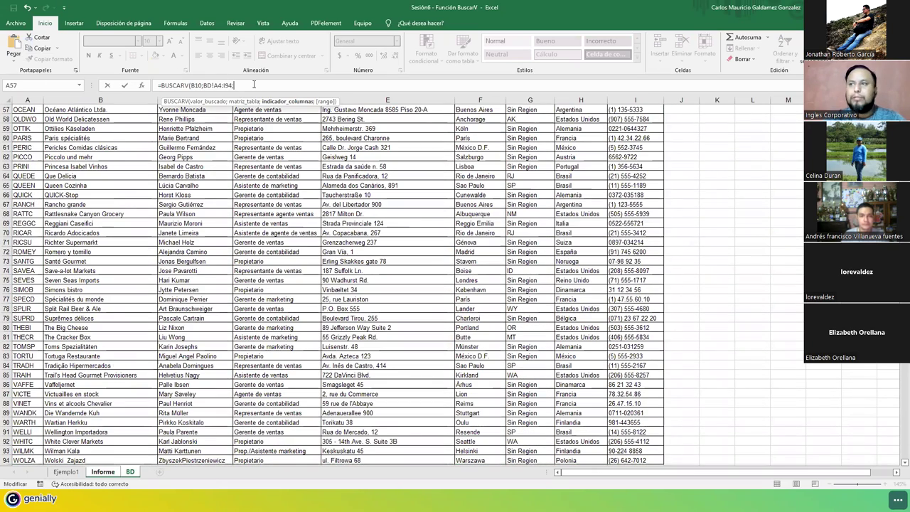
scroll(277, 226, "up", 19)
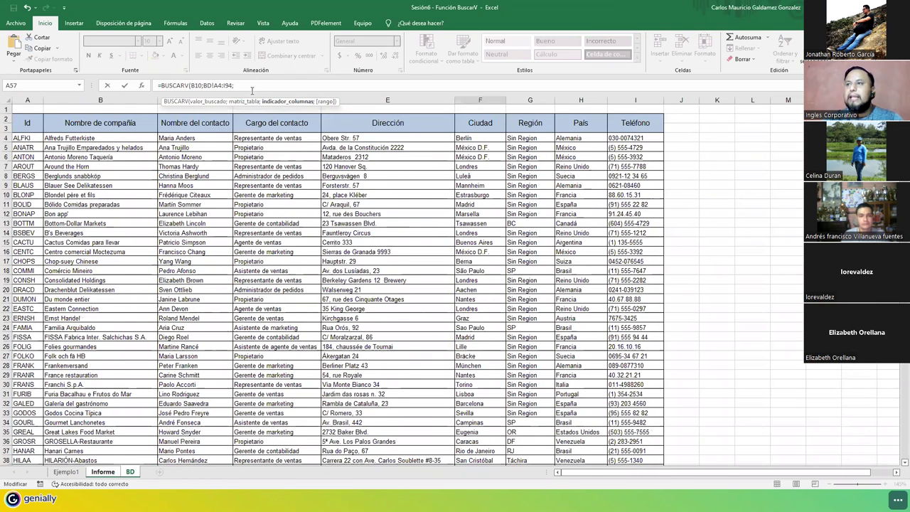
type("5")
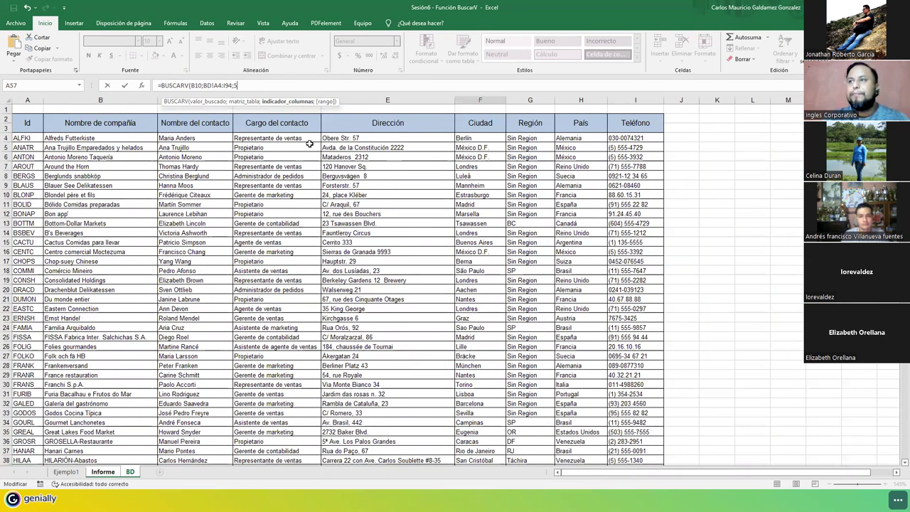
type(";")
key("Down")
key("Tab")
type(")")
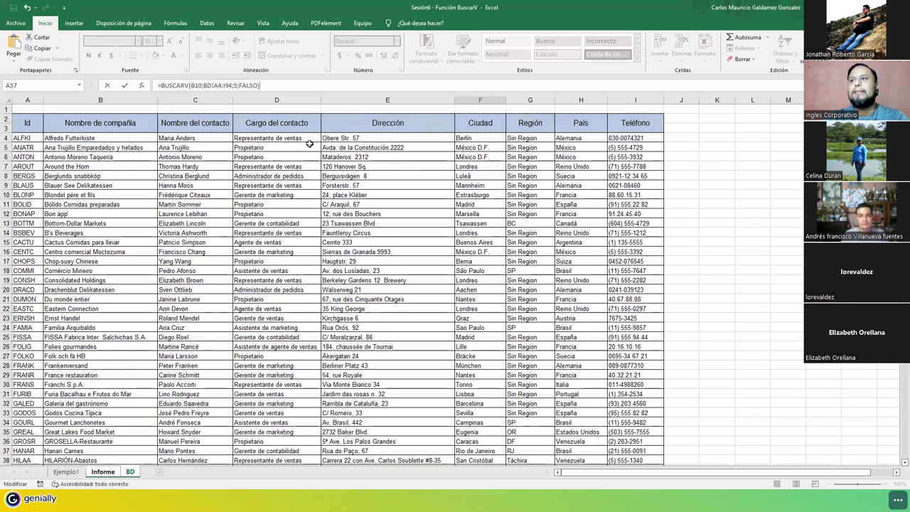
key("Return")
- Review the arguments of the BUSCARV formula in F10 without changing them
left_click(522, 230)
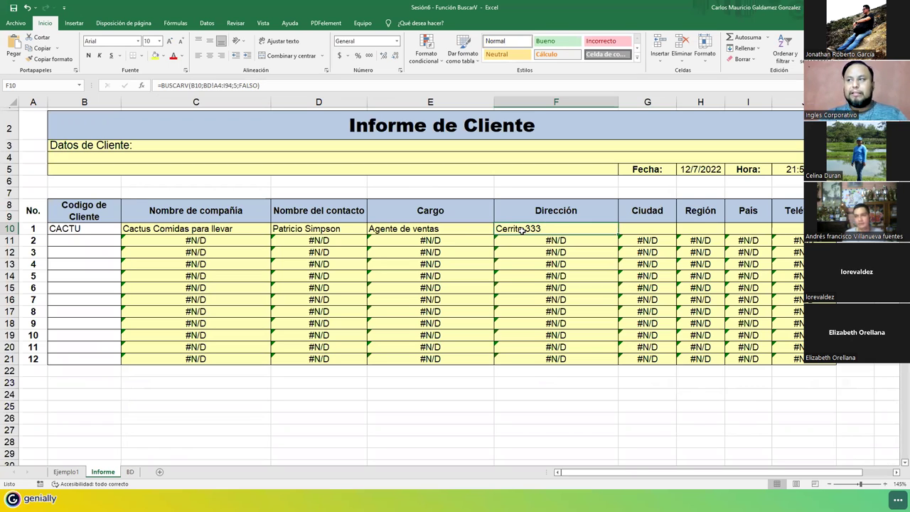
double_click(522, 229)
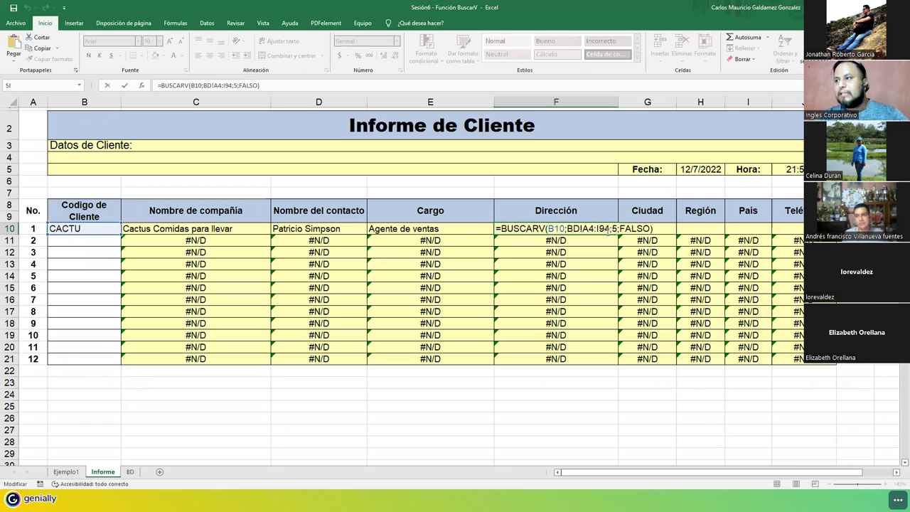
left_click(606, 229)
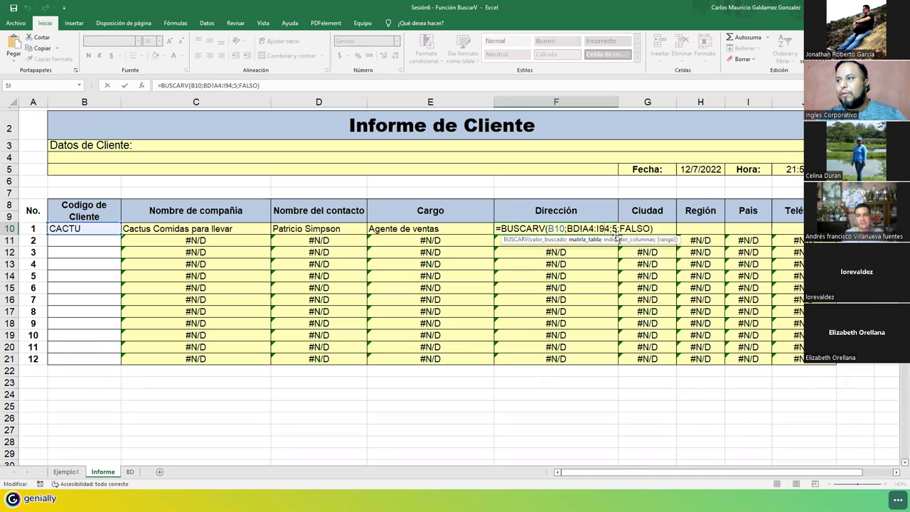
key("Escape")
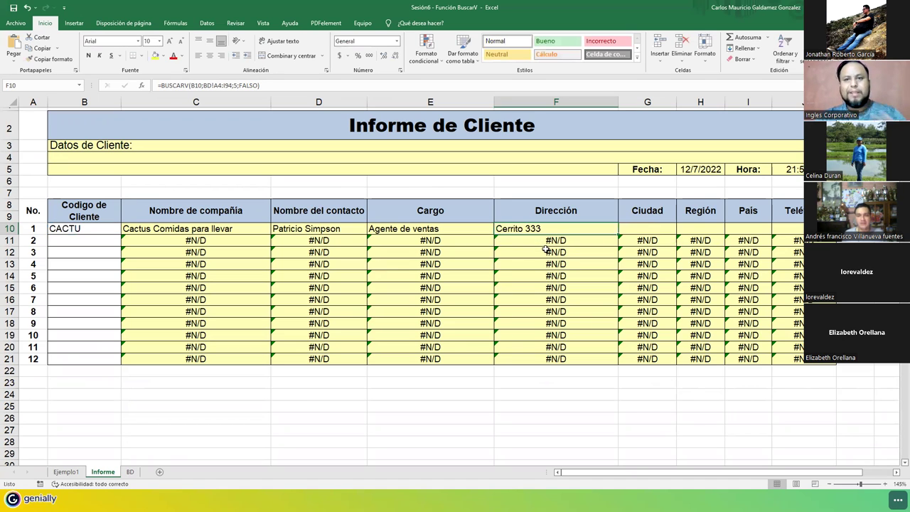
- Start a BUSCARV formula in G10 for the city, with B10 as the lookup value
left_click(634, 228)
type("=buscar")
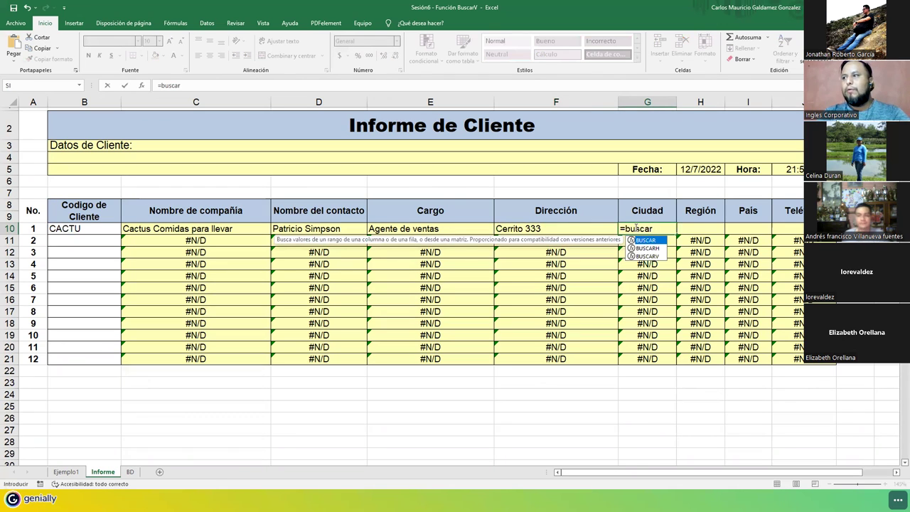
type("v")
key("Tab")
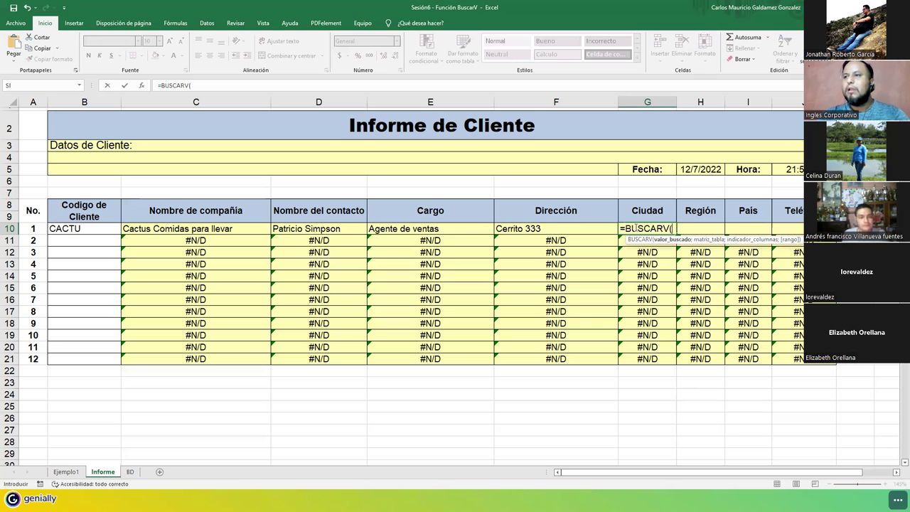
left_click(83, 227)
type(";")
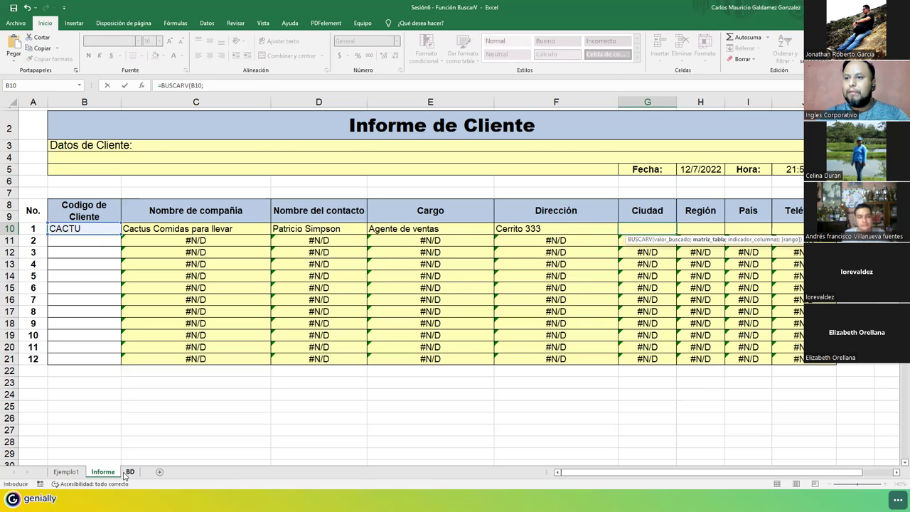
- Set the table array of the G10 formula to the client data range A4:I94 on the BD sheet
left_click(129, 472)
left_click(27, 138)
key("ctrl+shift+Down")
key("ctrl+shift+Right")
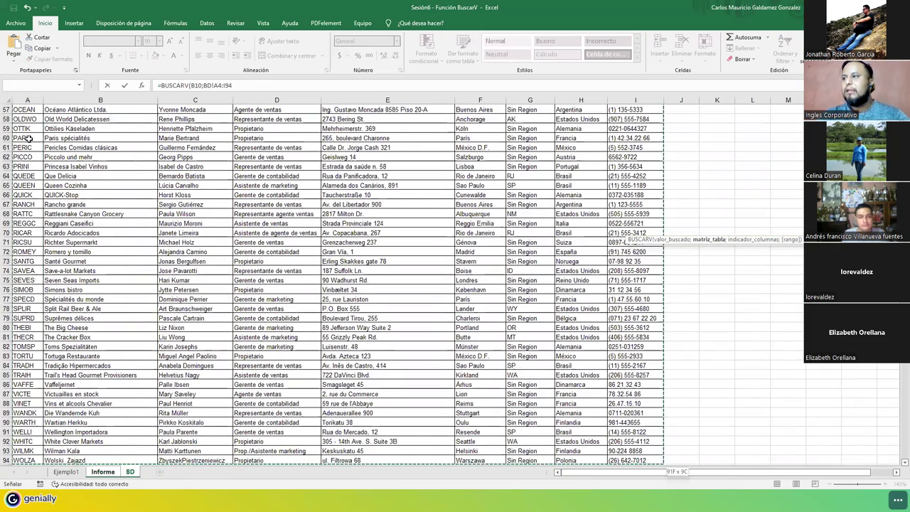
scroll(130, 226, "up", 19)
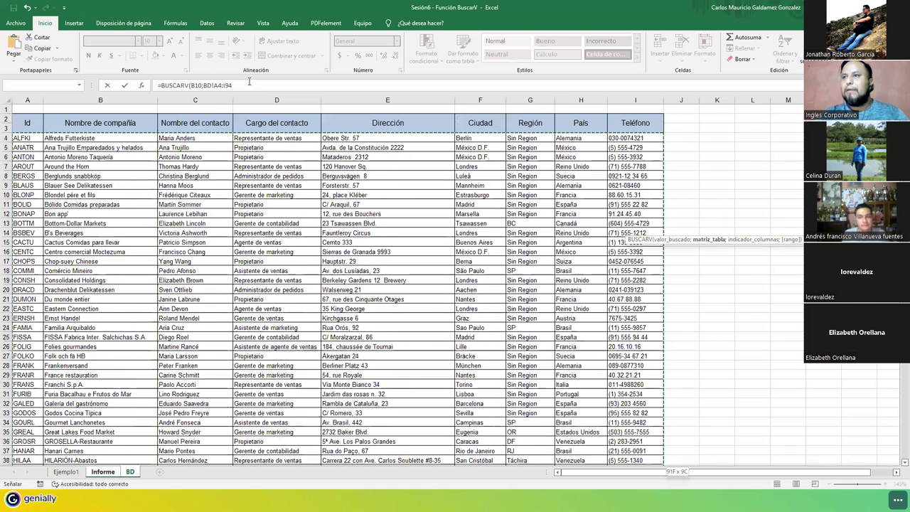
left_click(249, 83)
- Complete the G10 formula with column number 6 and FALSO for an exact match, and enter it
type(";")
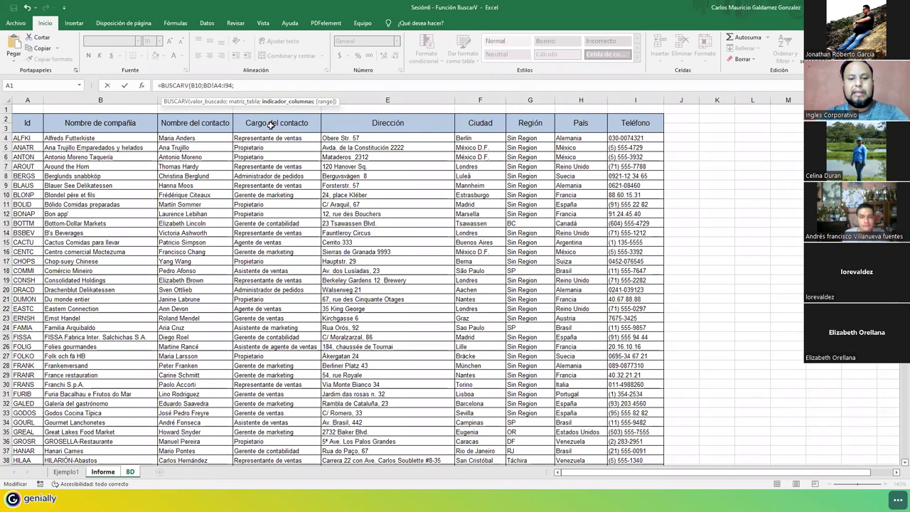
type("6;FALSO")
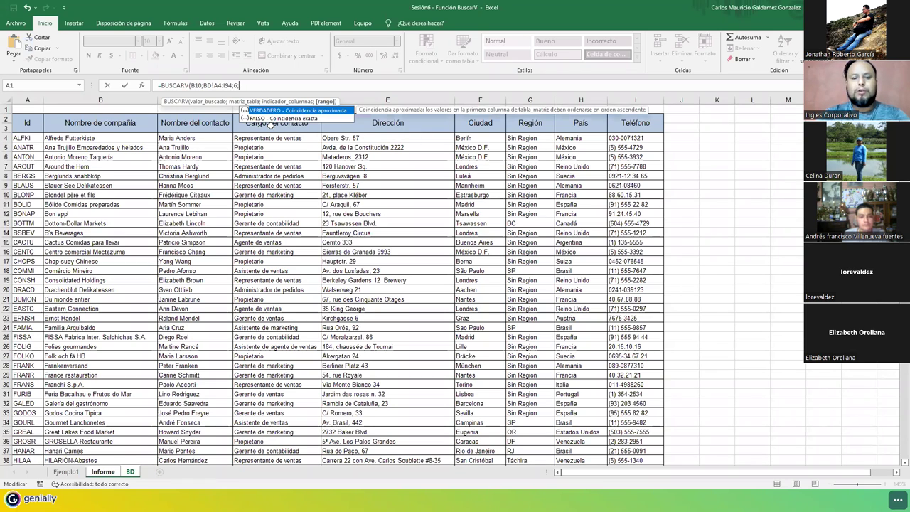
type(")")
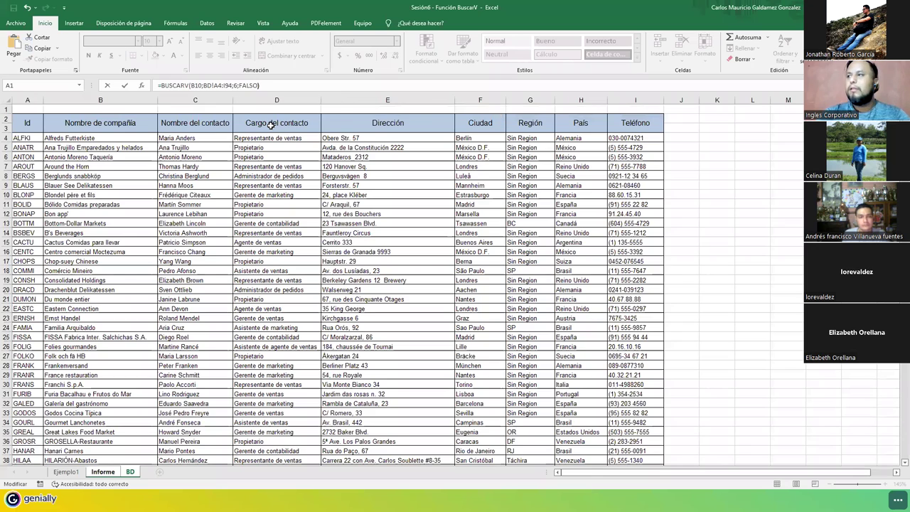
key("Return")
left_click(641, 226)
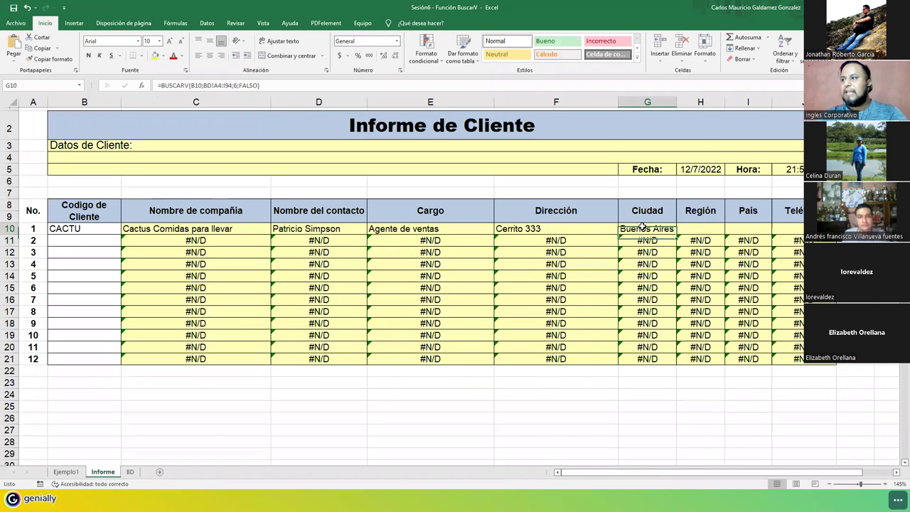
- Narrow the Dirección column F and slightly widen the Ciudad column G of the client report
left_click(522, 229)
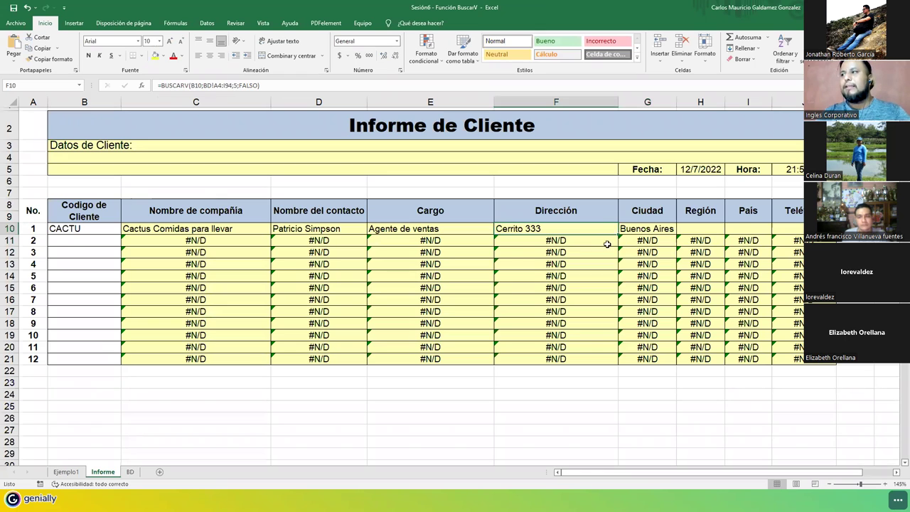
left_click(616, 169)
left_click_drag(618, 102, 587, 103)
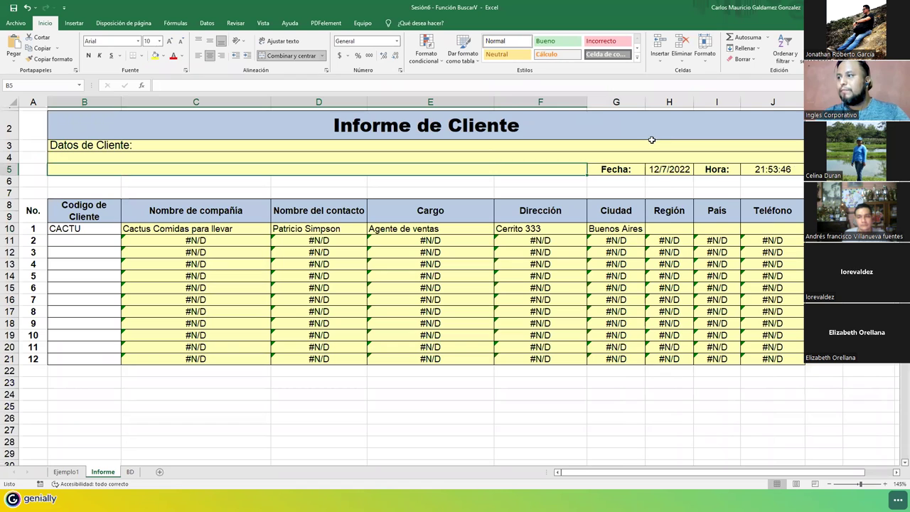
left_click_drag(644, 104, 653, 104)
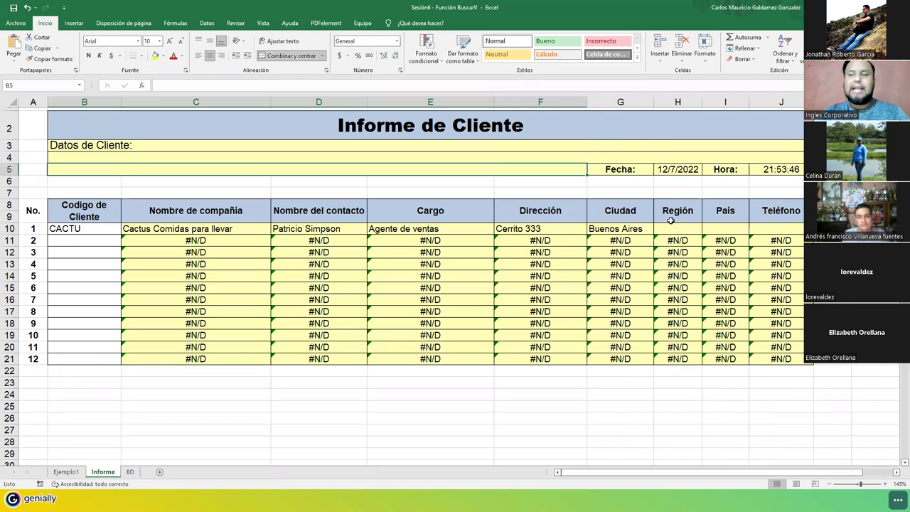
- Start a BUSCARV formula in H10 for the region, with B10 as the lookup value
left_click(671, 230)
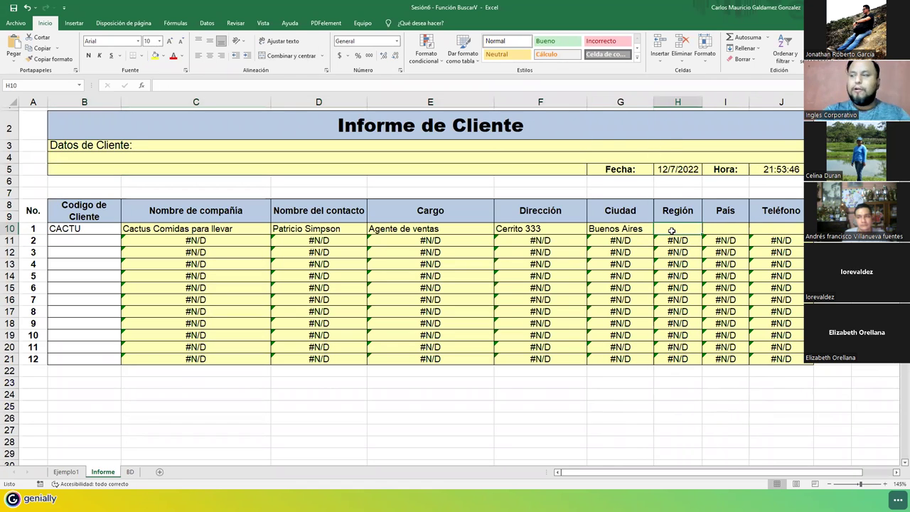
type("=buscarv")
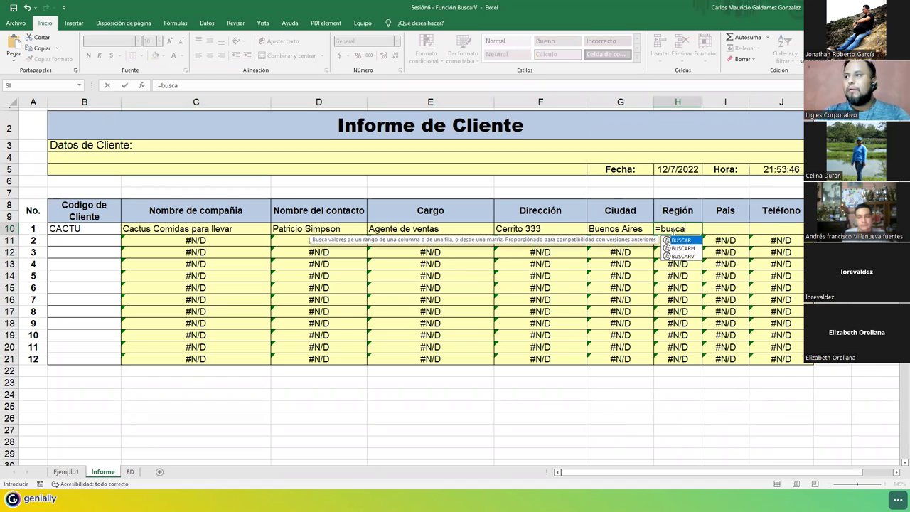
key("Tab")
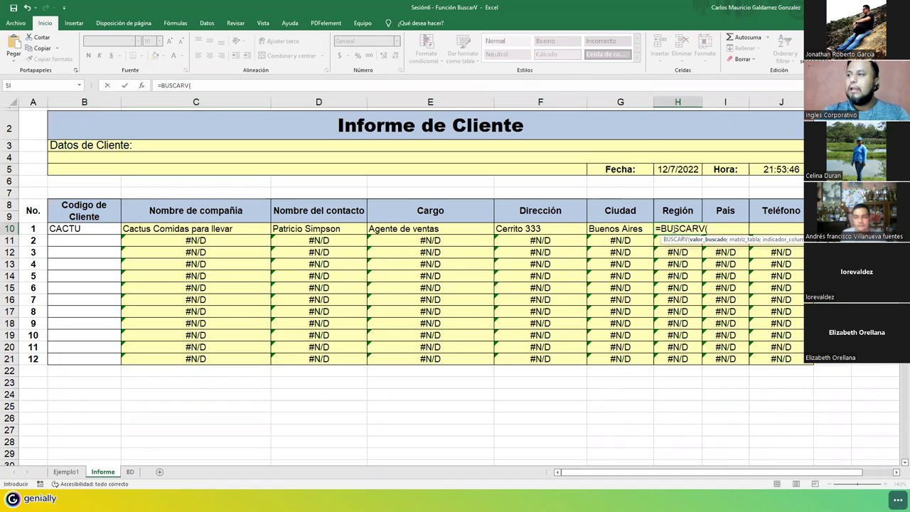
left_click(97, 233)
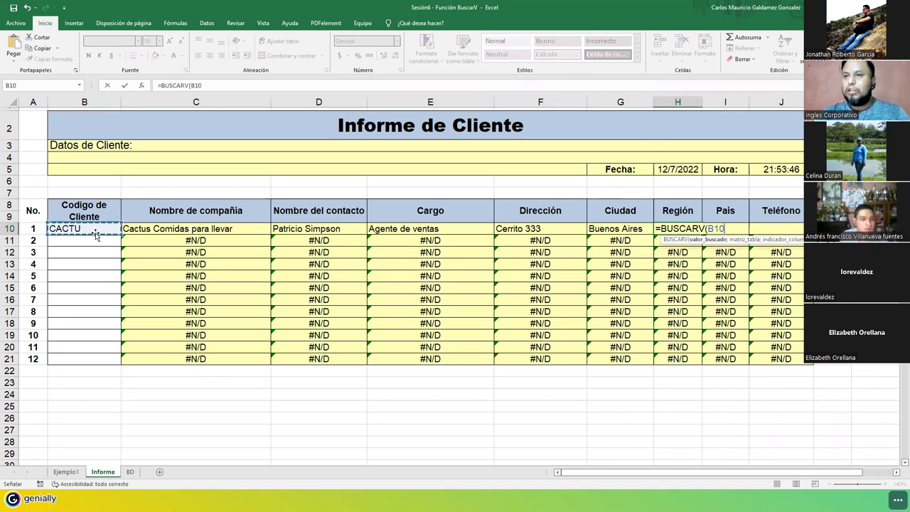
type(";")
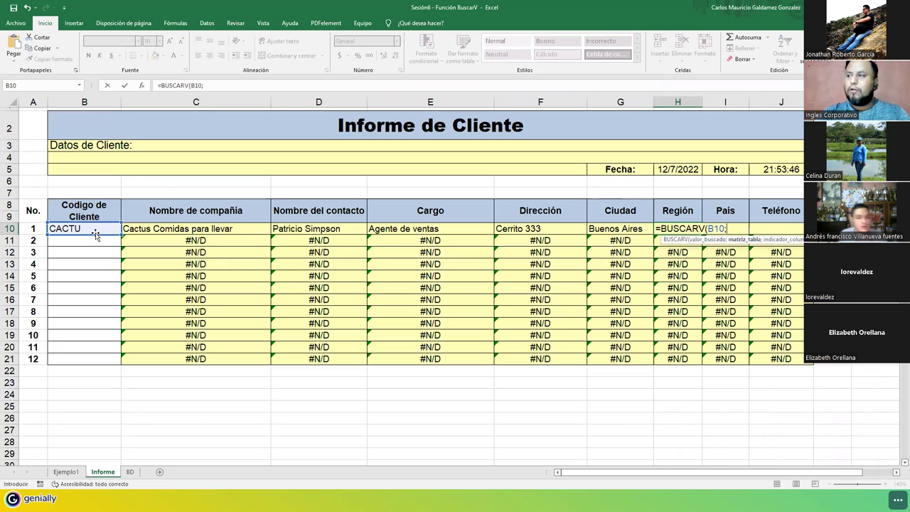
- Set the table array of the H10 formula to the client data range A4:I94 on the BD sheet
left_click(129, 472)
left_click(22, 137)
key("ctrl+shift+End")
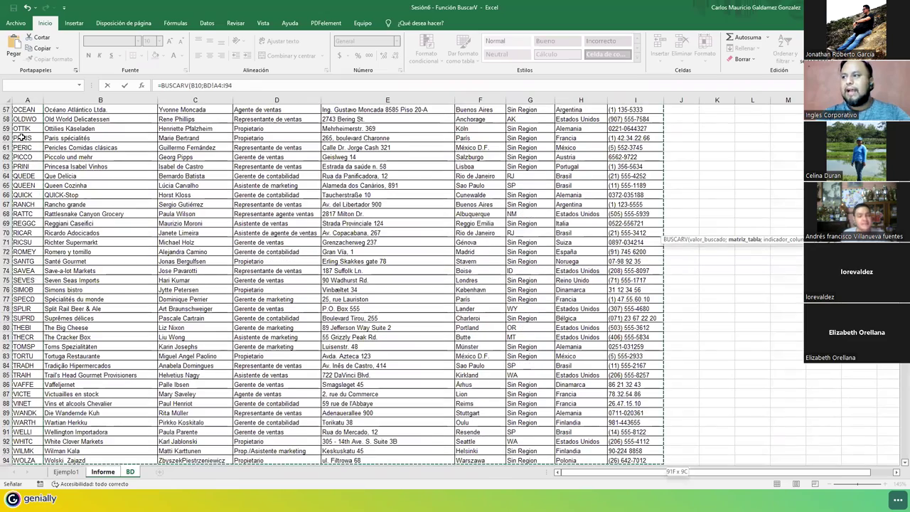
scroll(168, 190, "up", 12)
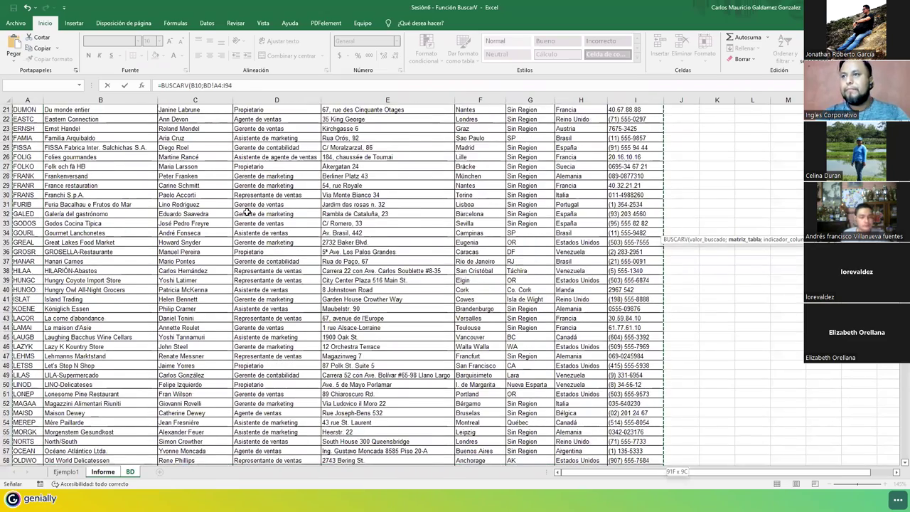
scroll(246, 211, "up", 7)
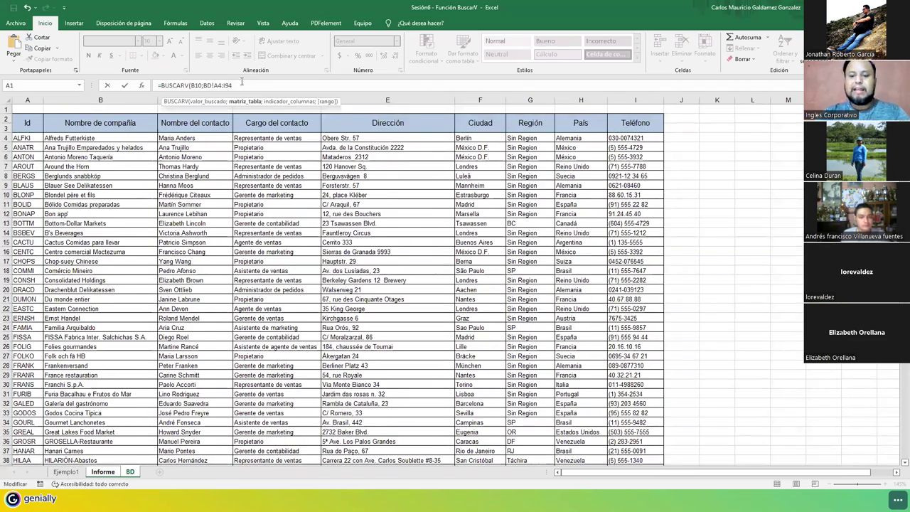
- Complete the H10 formula with column number 7 and FALSO for an exact match, and enter it
type(";")
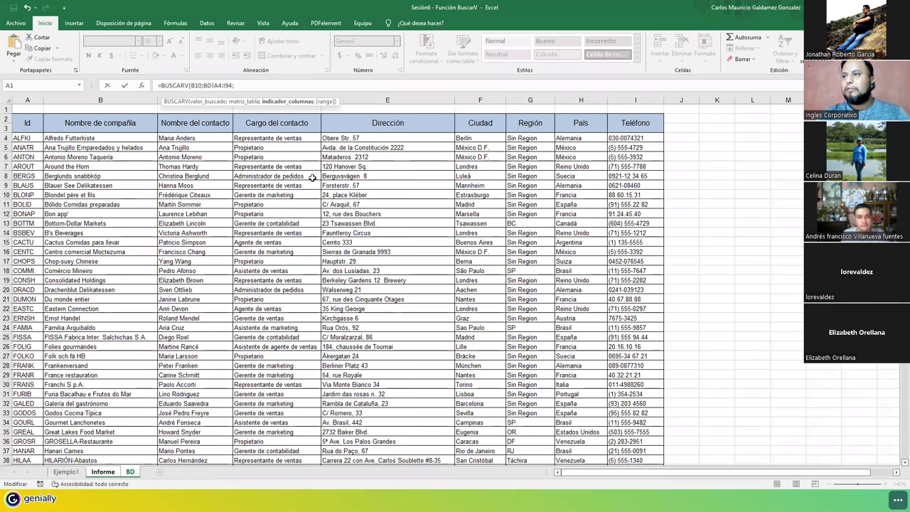
type("7")
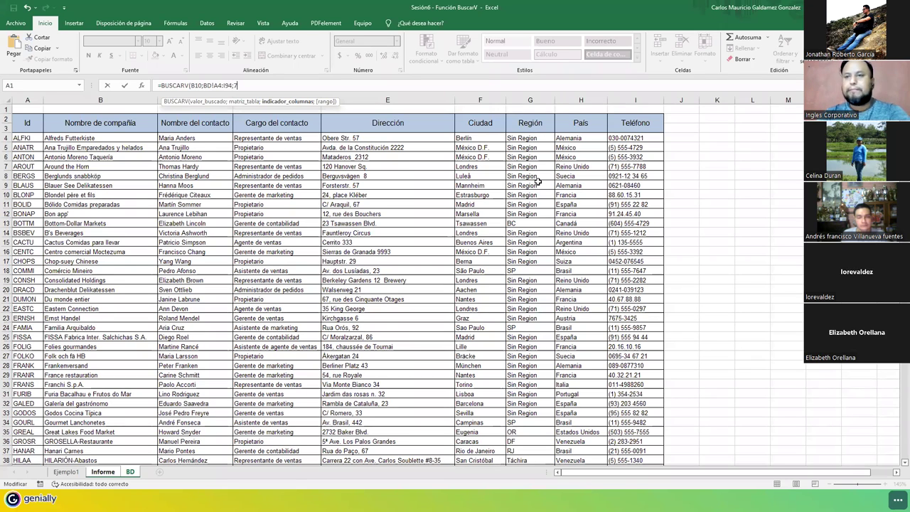
type(";")
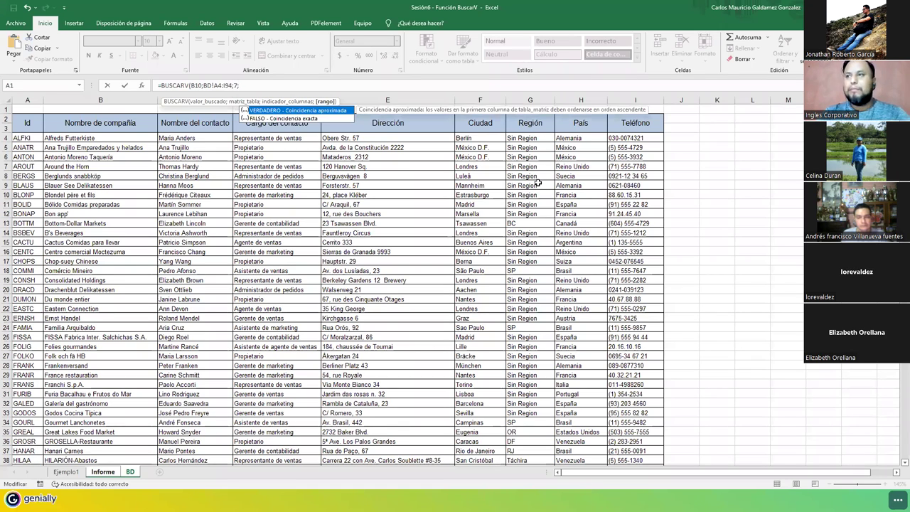
key("Down")
key("Tab")
type(")")
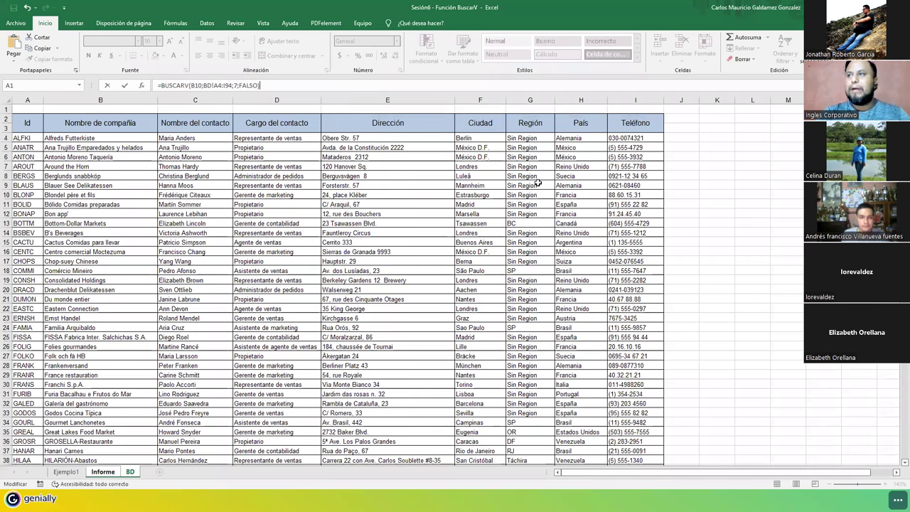
key("Return")
left_click(672, 228)
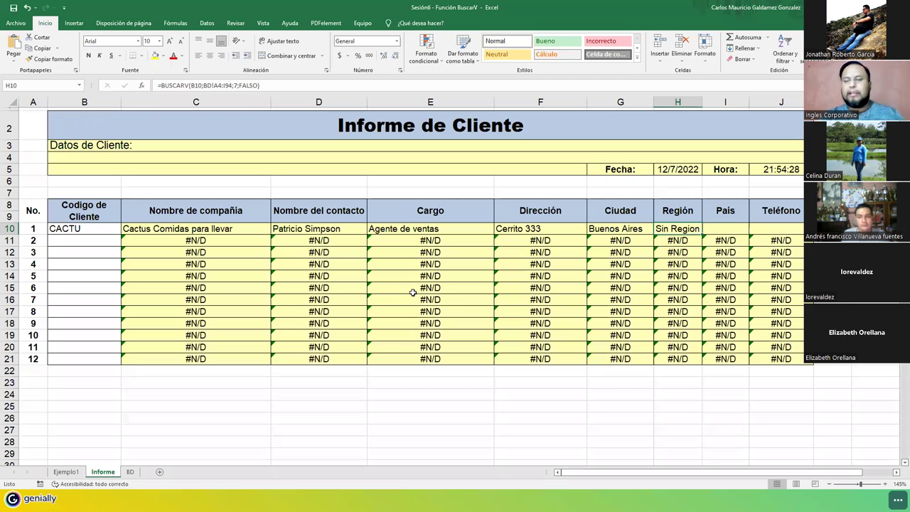
- Start a BUSCARV formula in I10 for the country, with B10 as the lookup value
left_click(713, 229)
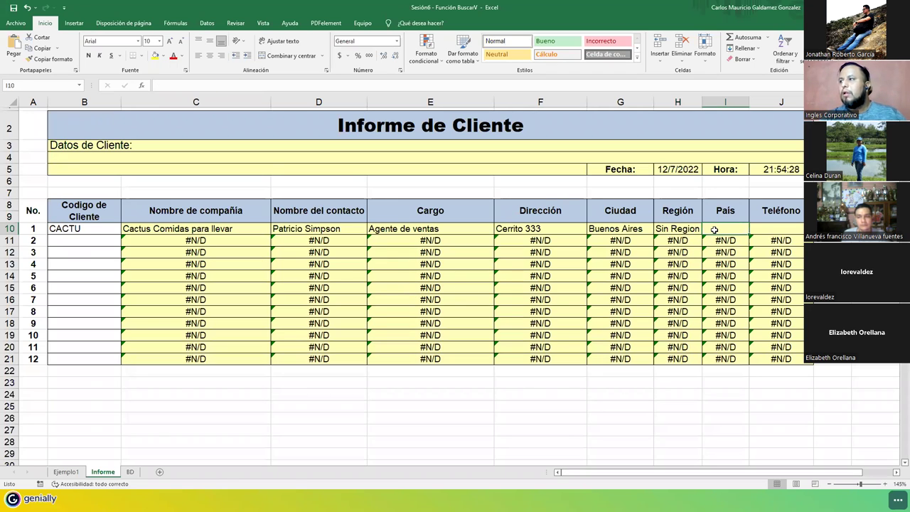
type("=")
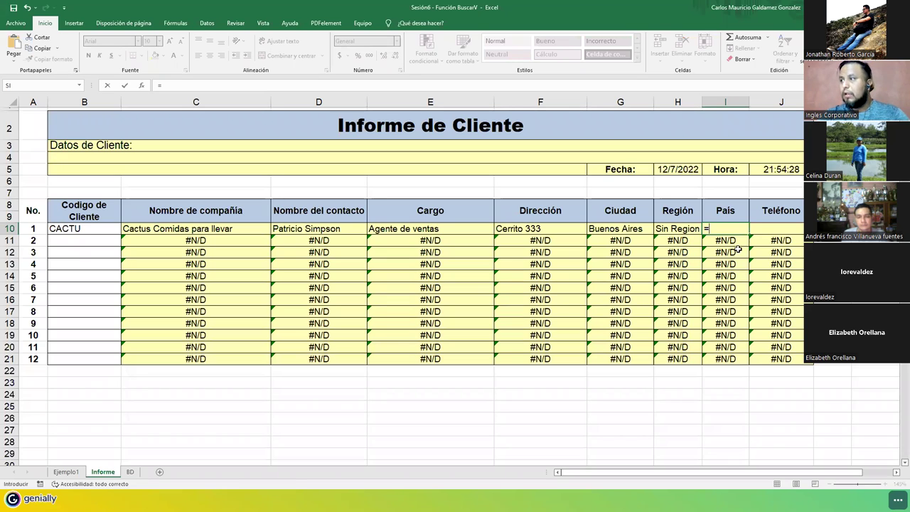
type("buscav")
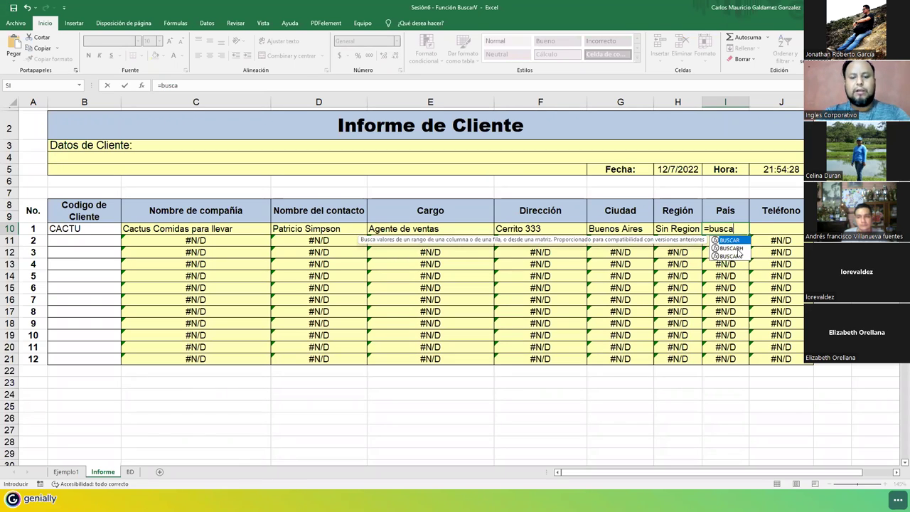
key("BackSpace")
type("rv")
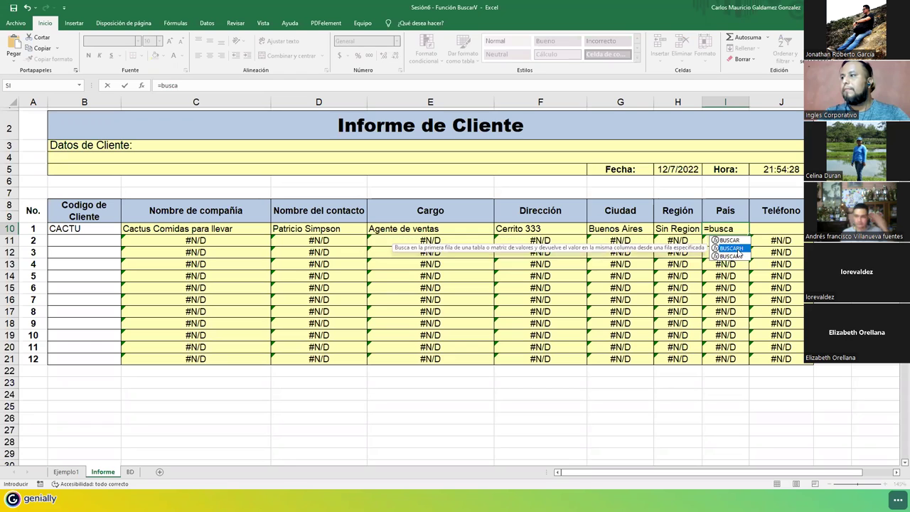
key("Tab")
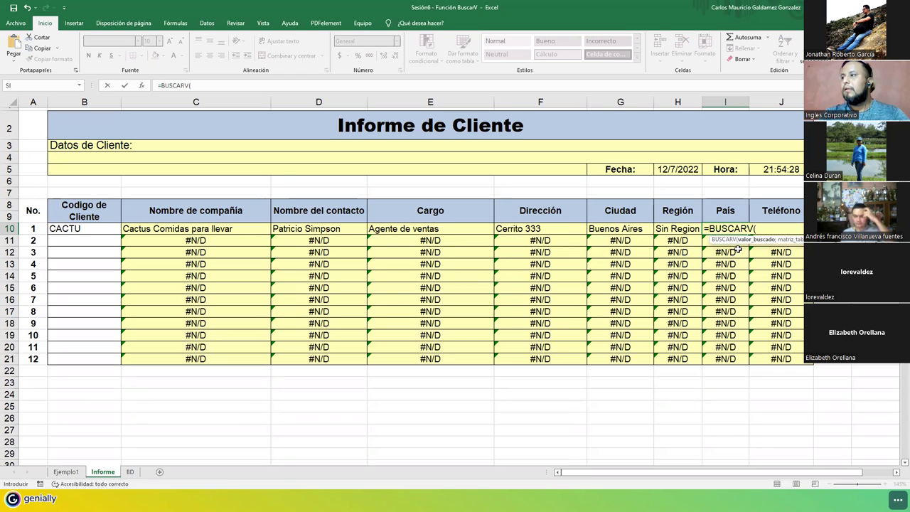
left_click(107, 227)
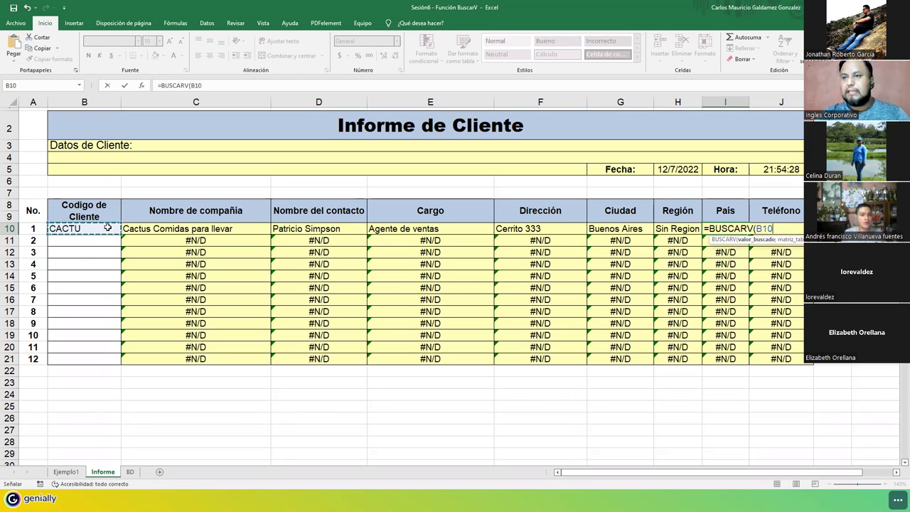
type(";")
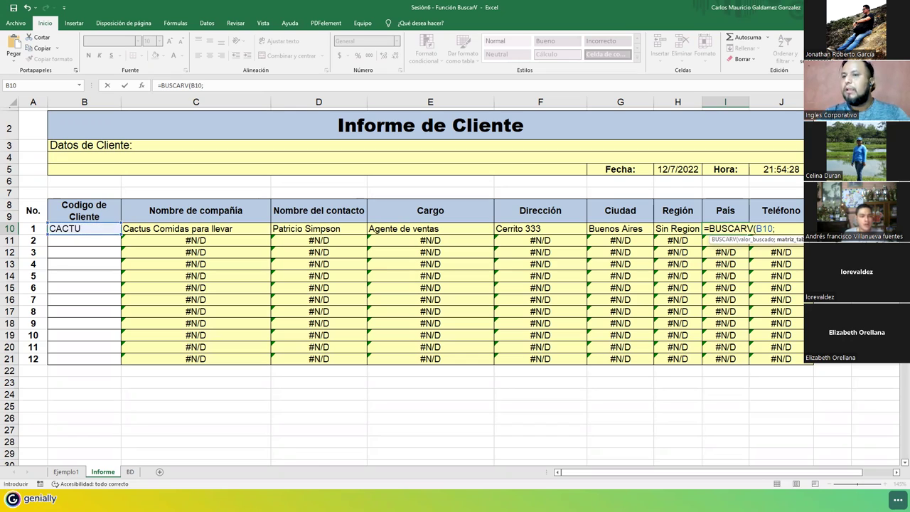
- Set the table array of the I10 formula to the client data range A4:I94 on the BD sheet
left_click(130, 472)
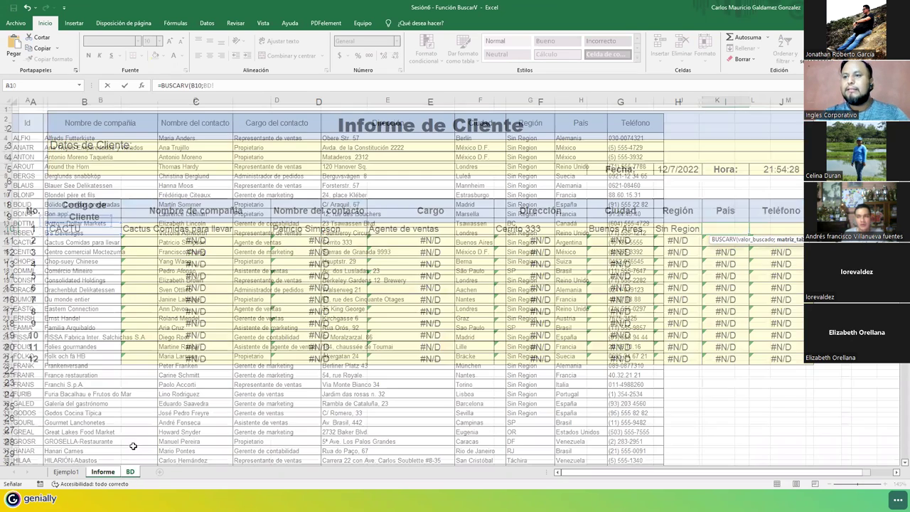
left_click(26, 139)
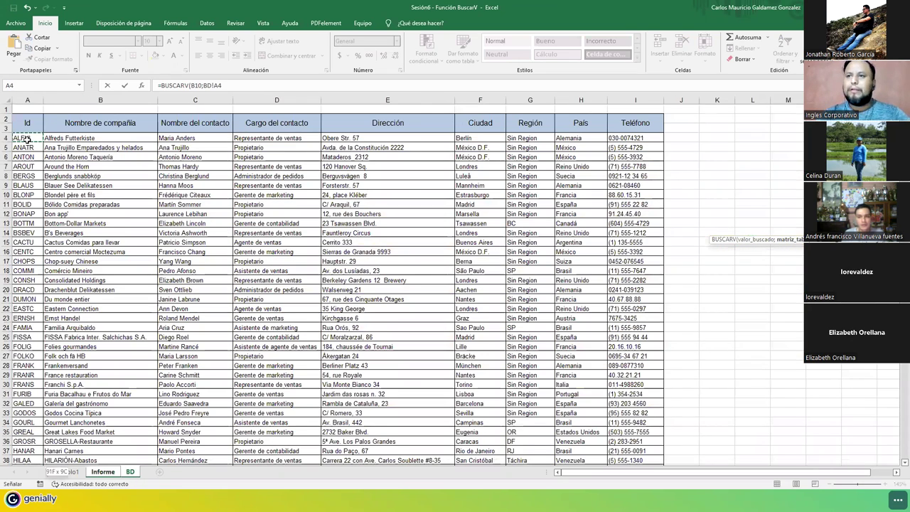
key("ctrl+shift+Down")
key("ctrl+shift+Right")
scroll(455, 263, "up", 18)
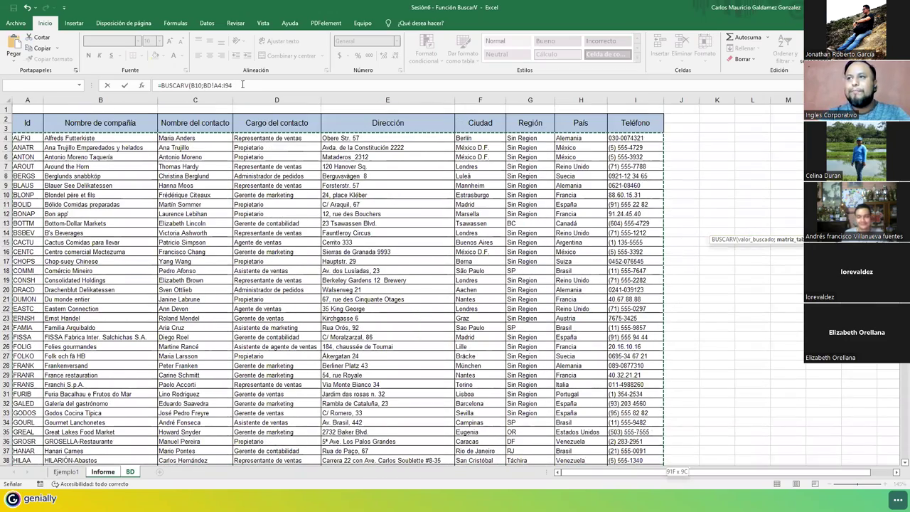
- Complete the I10 formula with column number 8 and FALSO for an exact match, and enter it
left_click(262, 86)
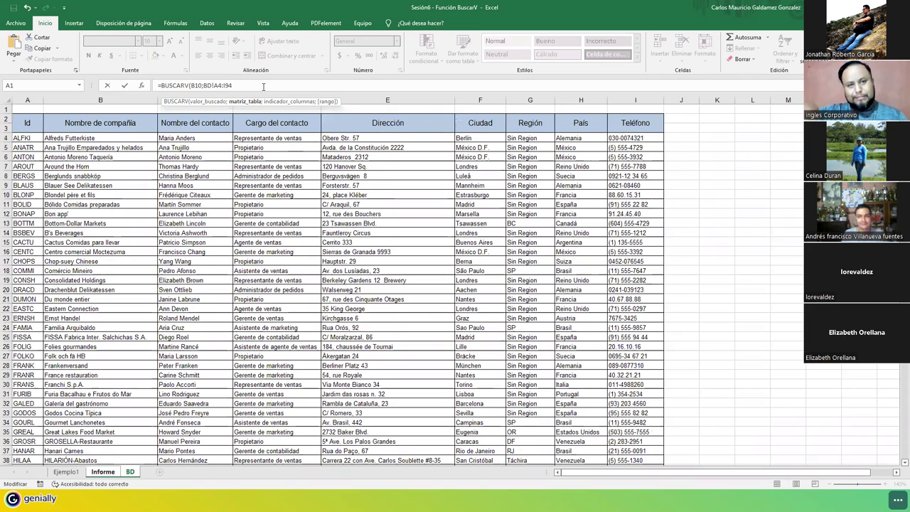
type(";8")
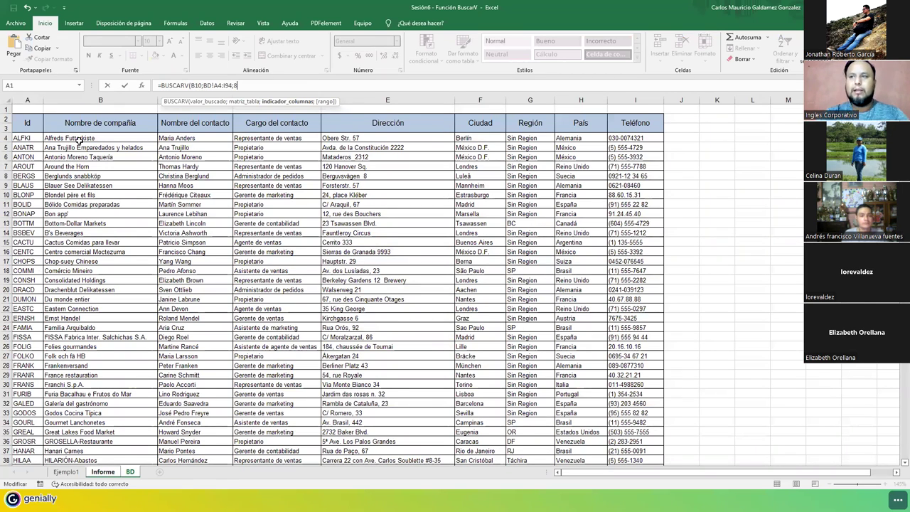
type(";")
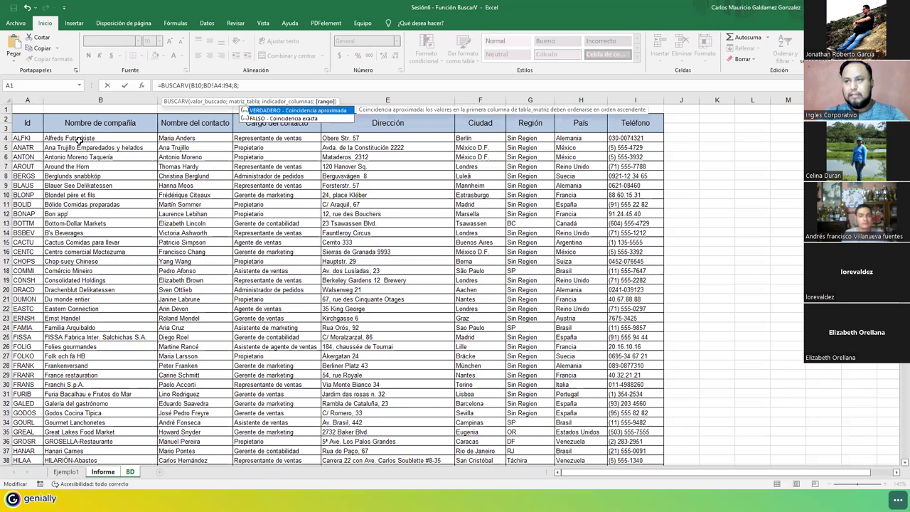
key("Down")
key("Tab")
type(")")
key("Return")
left_click(733, 227)
- Start a BUSCARV formula in J10 for the phone number, with B10 as the lookup value
left_click(767, 231)
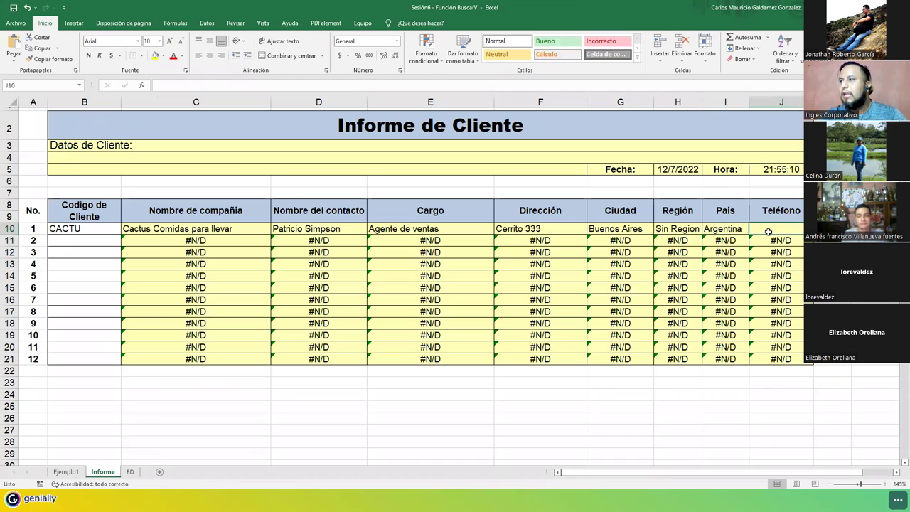
type("=")
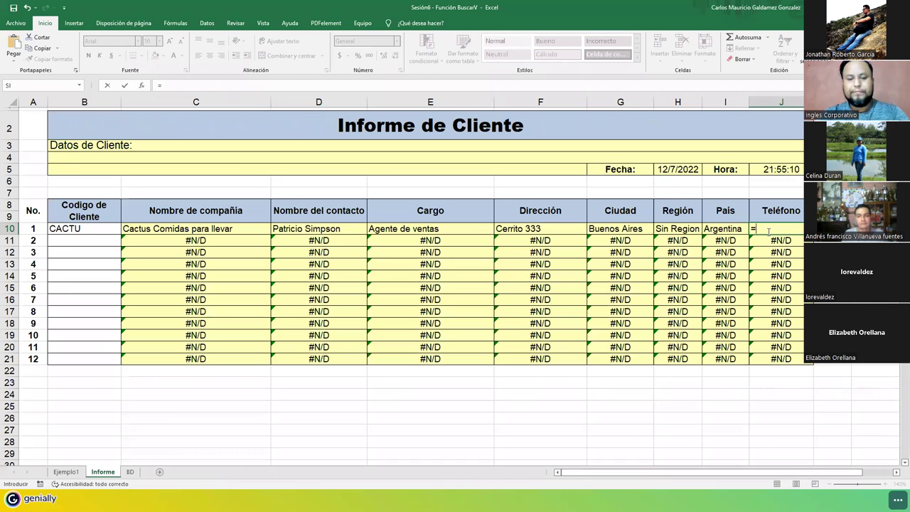
type("buscarv")
key("Tab")
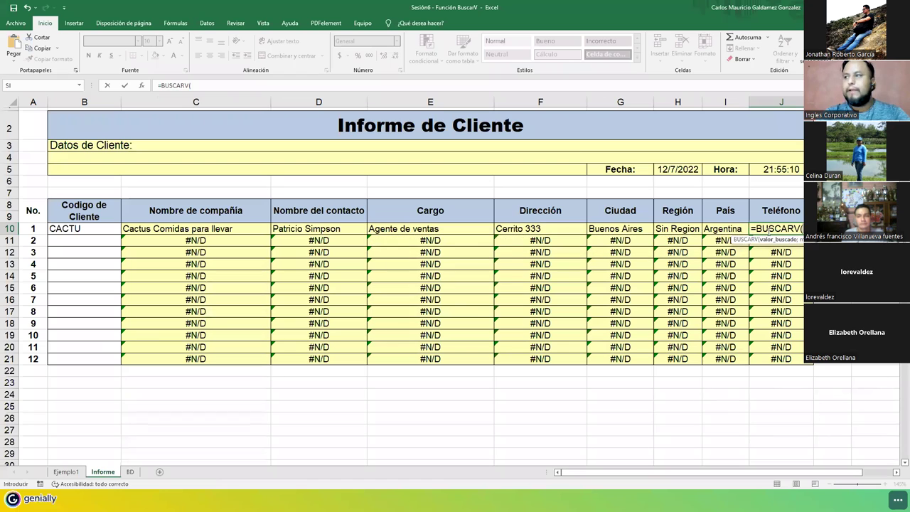
left_click(83, 228)
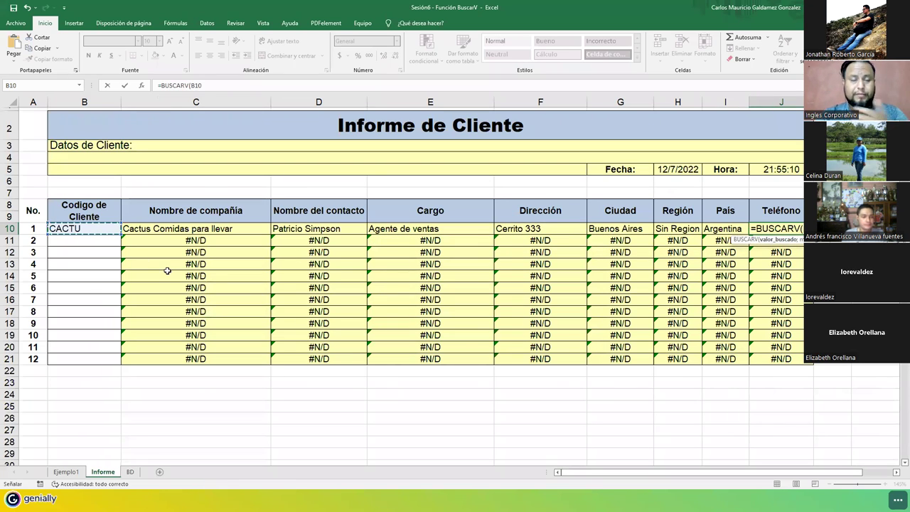
type(";")
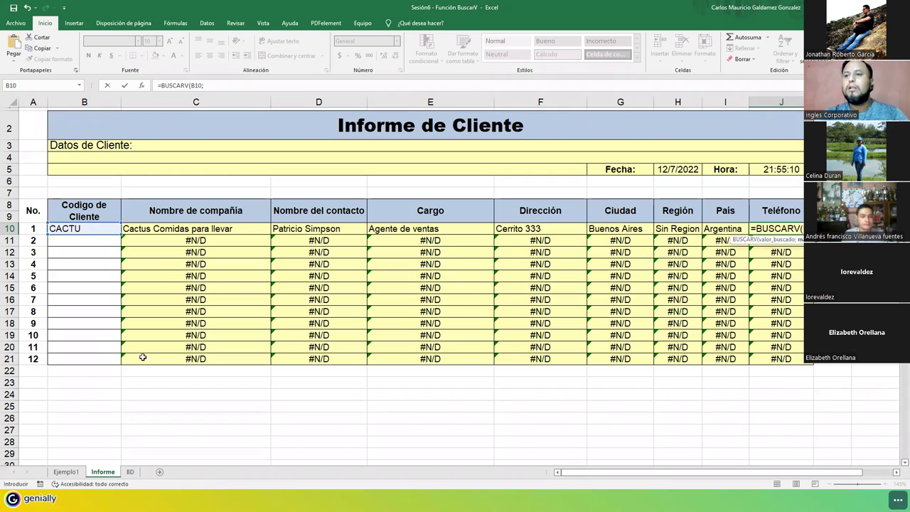
- Set the table array of the J10 formula to the client data range A4:I94 on the BD sheet
left_click(130, 471)
left_click(27, 137)
key("ctrl+shift+Right")
key("ctrl+shift+Down")
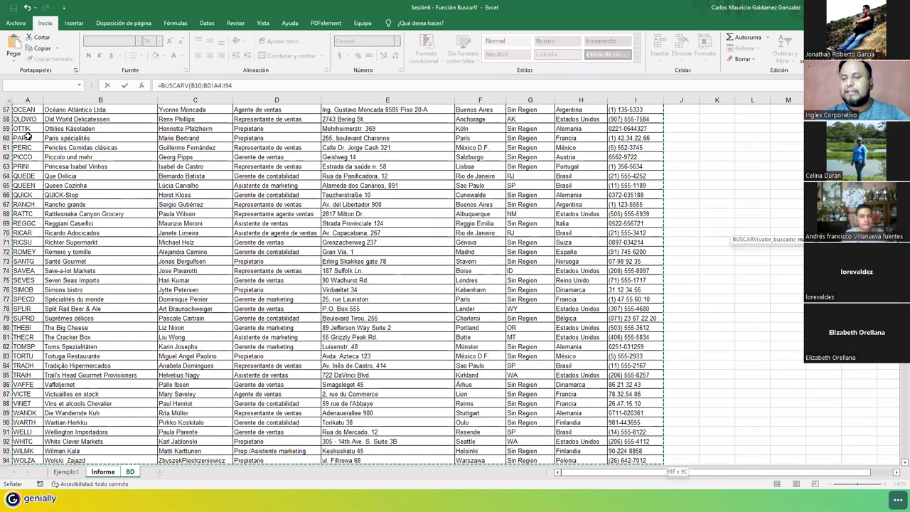
- Complete the J10 formula with column number 9 and FALSO for an exact match, enter it, and select the finished client row B10:J10
left_click(257, 86)
type(";9")
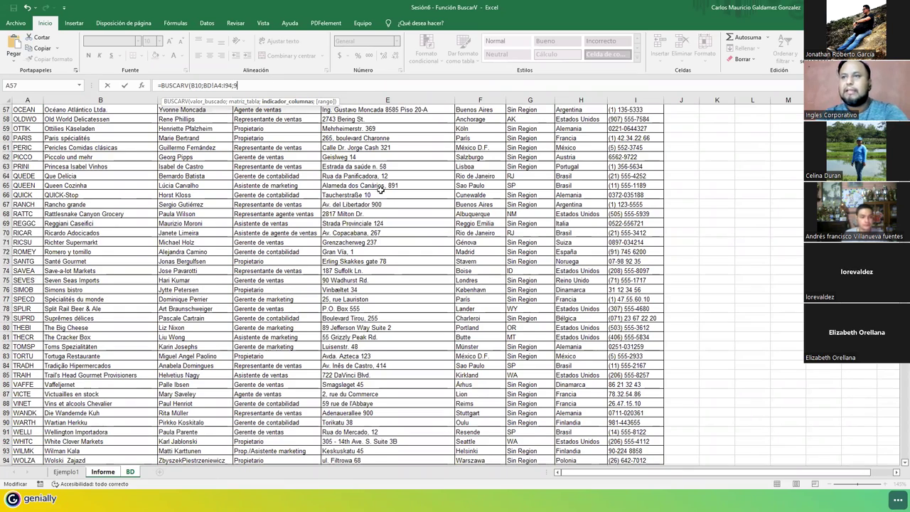
scroll(381, 190, "up", 18)
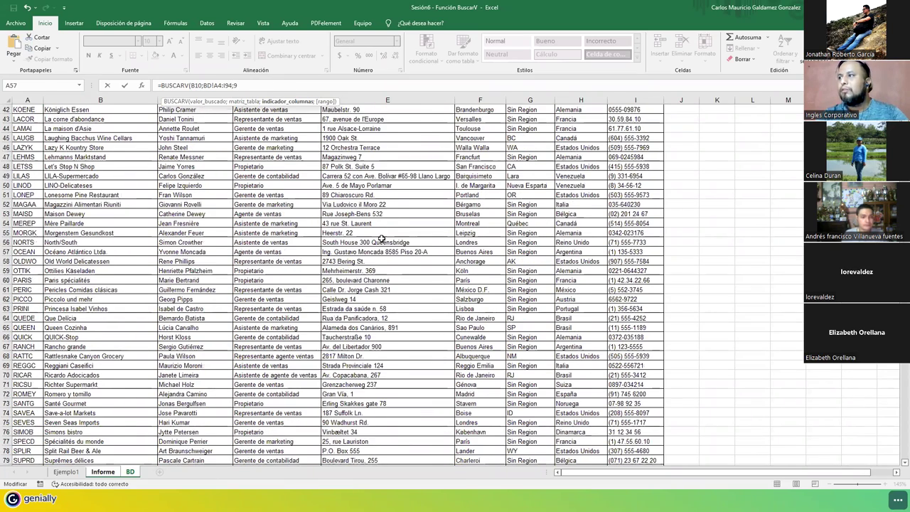
type(";")
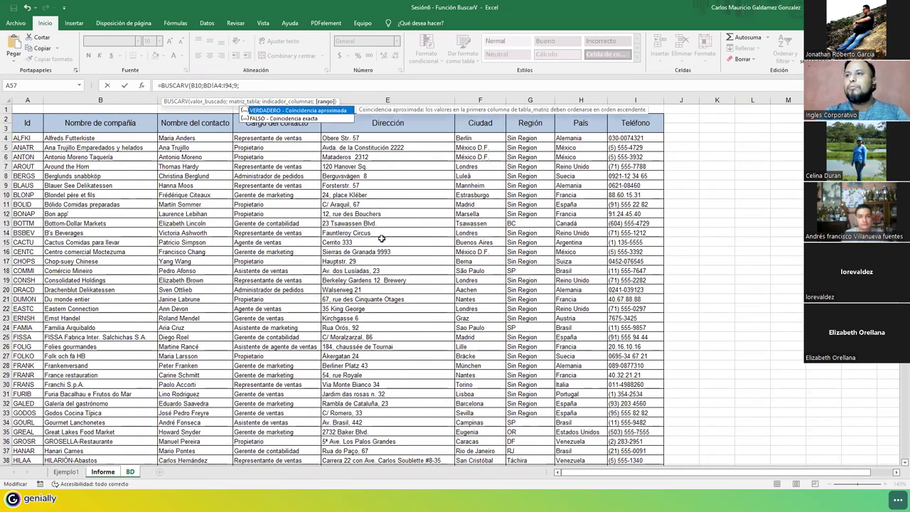
key("Down")
key("Tab")
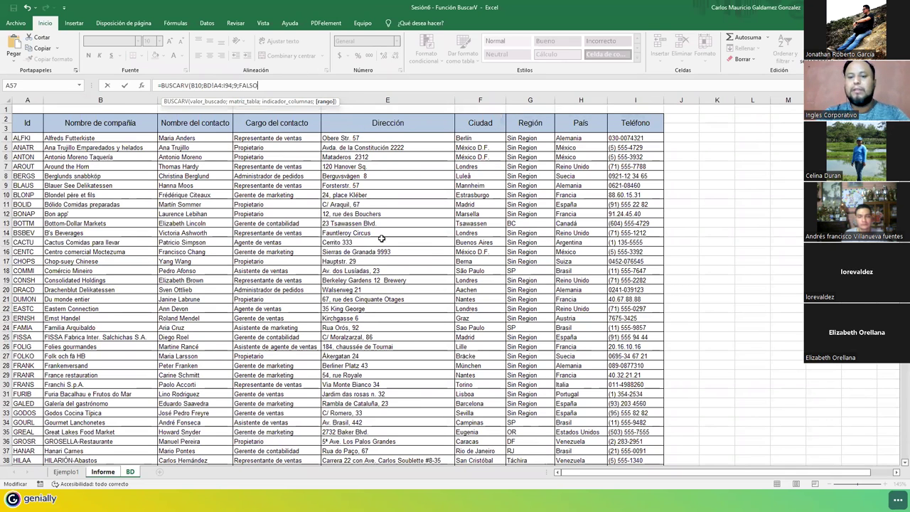
type(")")
key("Return")
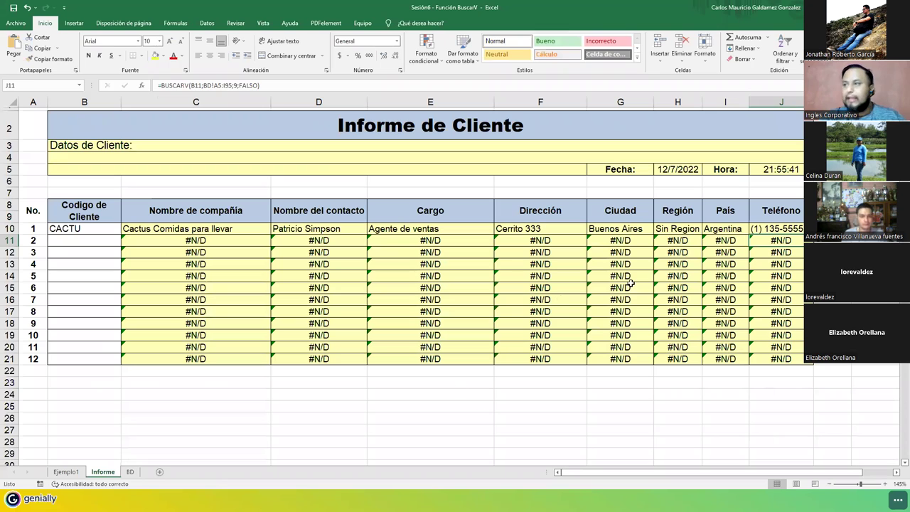
left_click_drag(84, 229, 780, 228)
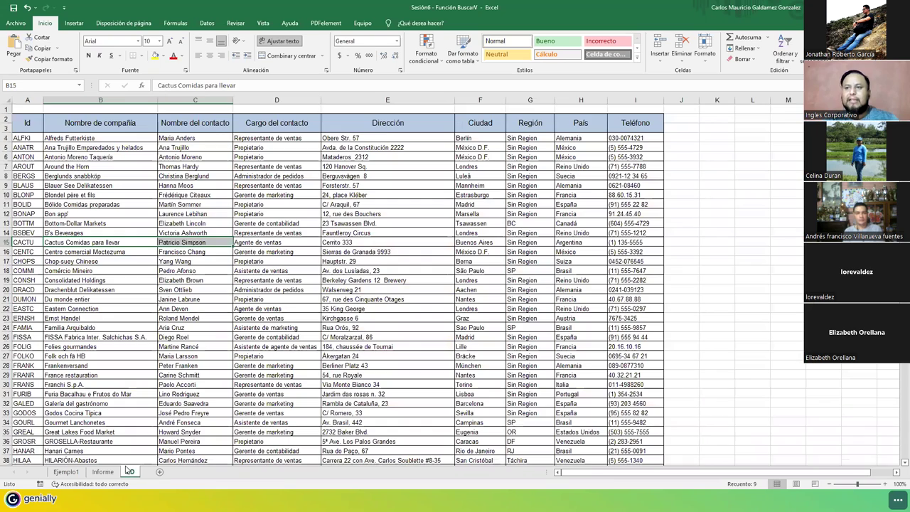
- Copy the client codes in A6, A23, A27, A35, A43, A52, A65, A70 and A94 of the BD sheet together
left_click(130, 471)
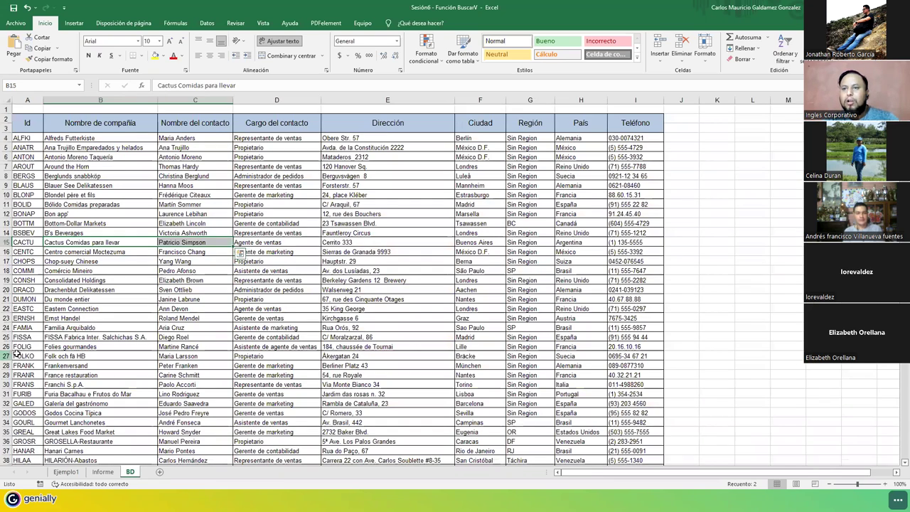
left_click(17, 355)
left_click(27, 431, "ctrl")
left_click(20, 317, "ctrl")
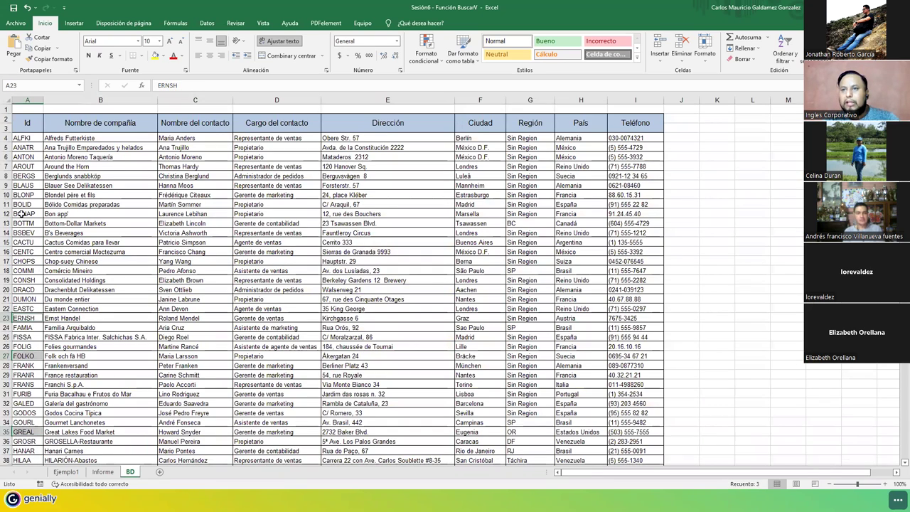
left_click(22, 156, "ctrl")
scroll(32, 320, "down", 5)
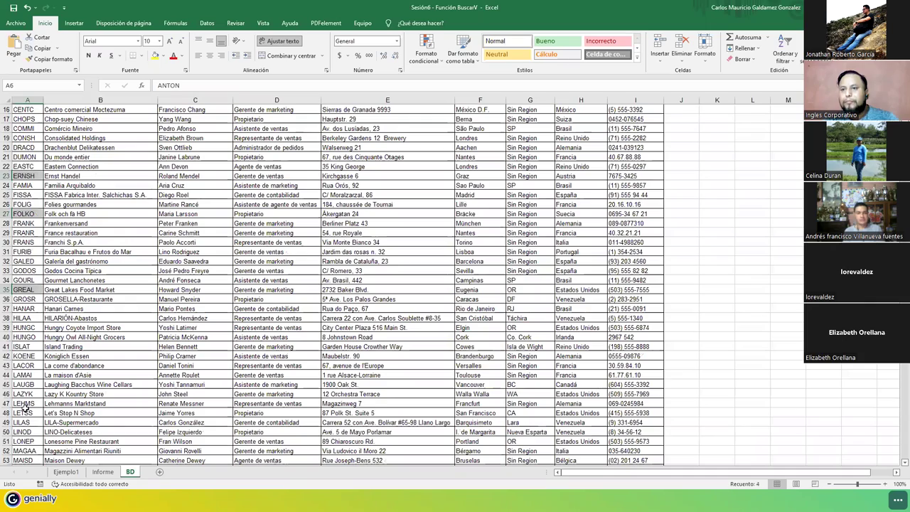
left_click(25, 450, "ctrl")
left_click(21, 364, "ctrl")
scroll(32, 383, "down", 6)
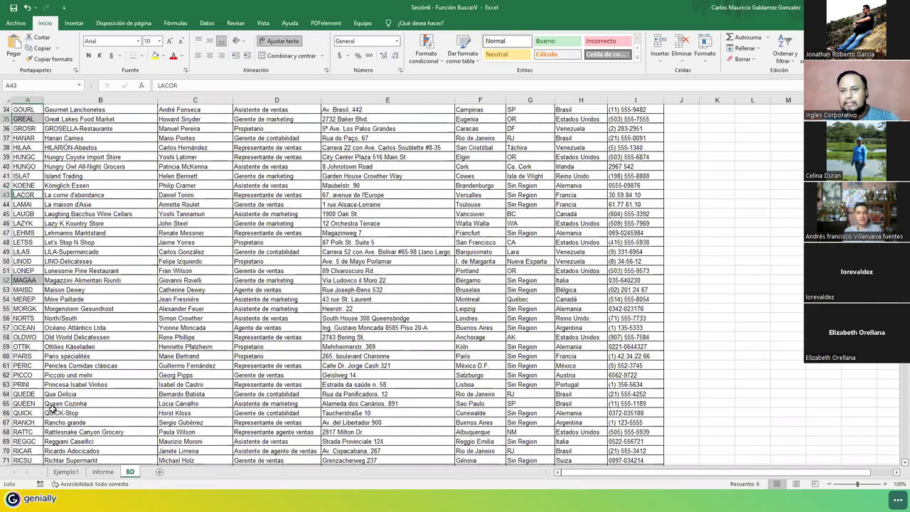
left_click(22, 451, "ctrl")
left_click(20, 402, "ctrl")
scroll(28, 391, "down", 13)
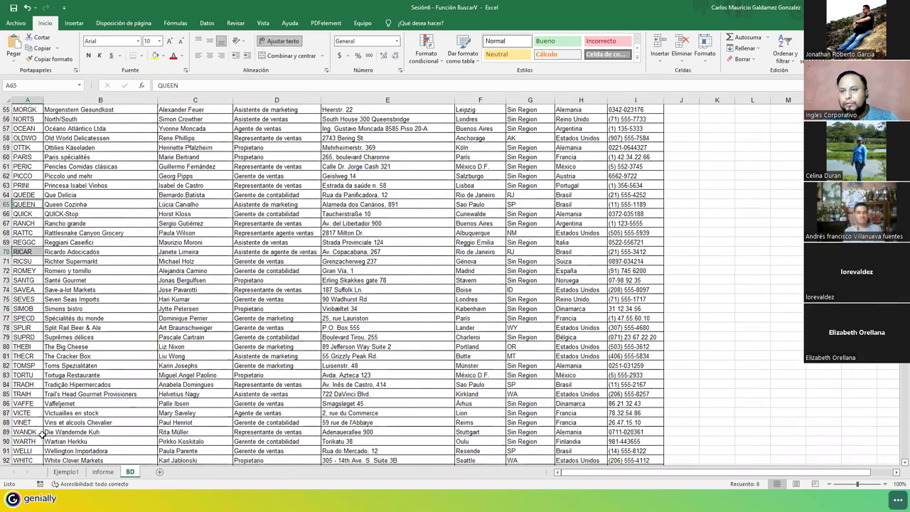
left_click(22, 309, "ctrl")
key("ctrl+c")
- Paste the copied client codes into the Codigo de Cliente column of the Informe sheet, starting at B11
left_click(106, 472)
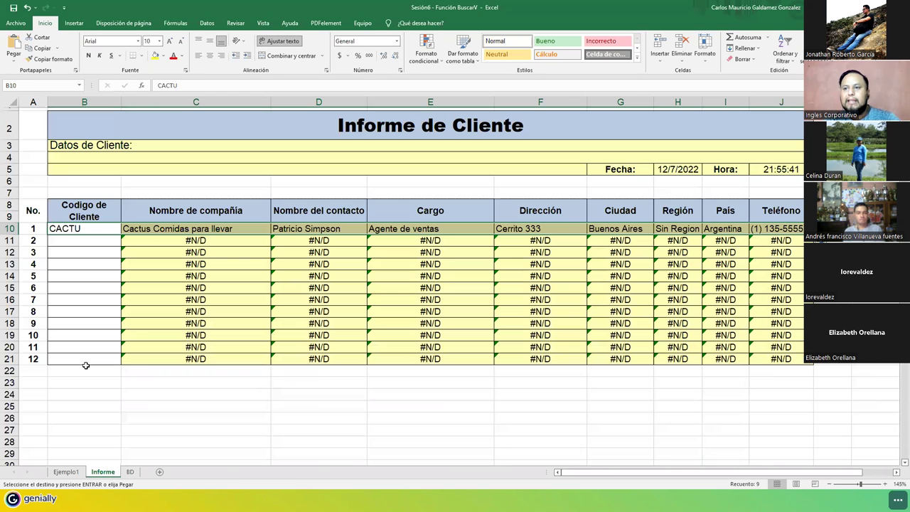
left_click(58, 242)
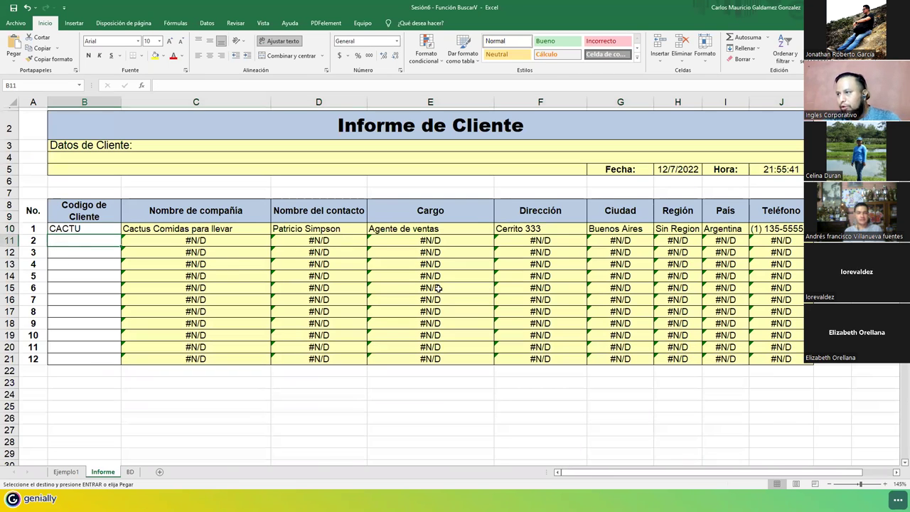
key("ctrl+v")
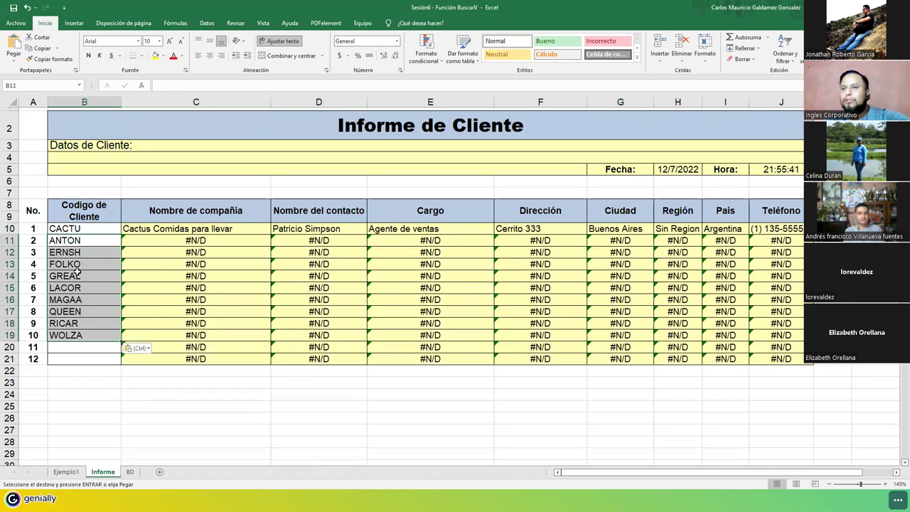
- Copy the client codes in A78 and A86 of the BD sheet into the Codigo de Cliente column of Informe, starting at B20
left_click(65, 472)
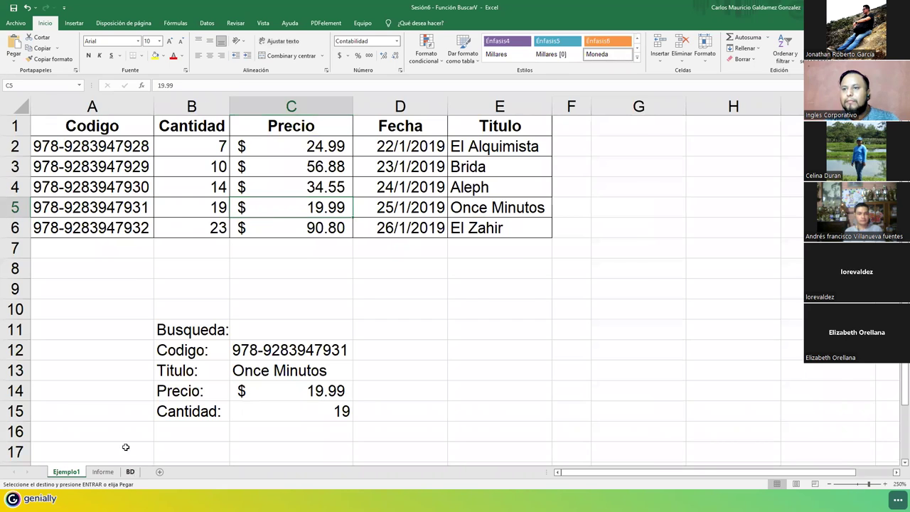
left_click(130, 472)
left_click(25, 157)
left_click(25, 233, "ctrl")
key("ctrl+c")
left_click(103, 471)
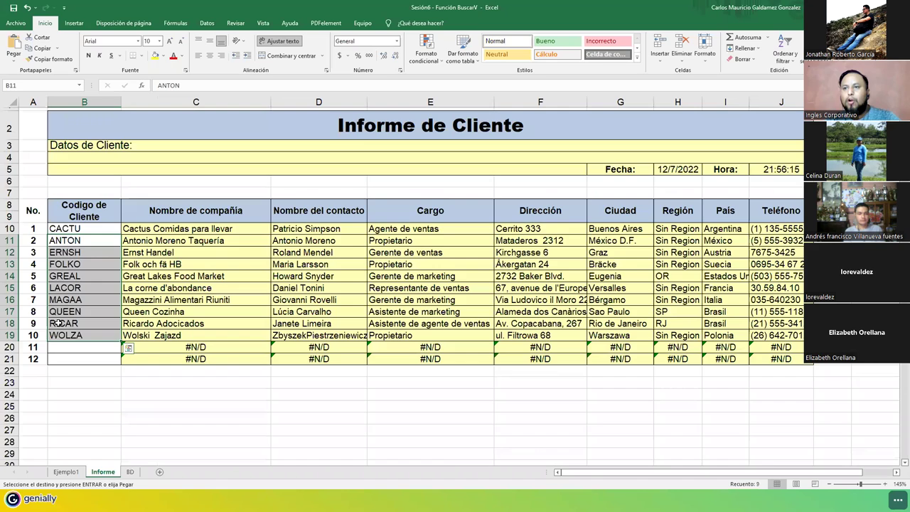
left_click(64, 347)
key("ctrl+v")
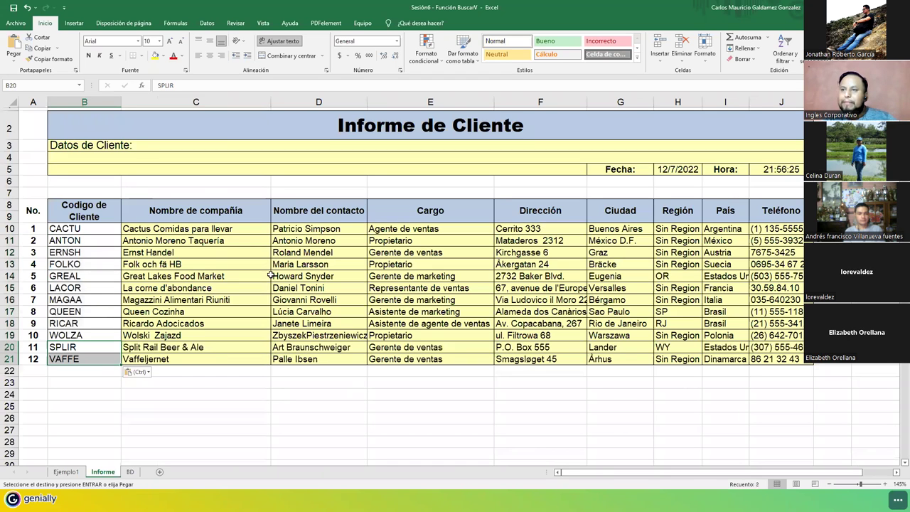
- Autofit the width of the País column in the client report and select cell E17
left_click_drag(213, 228, 782, 358)
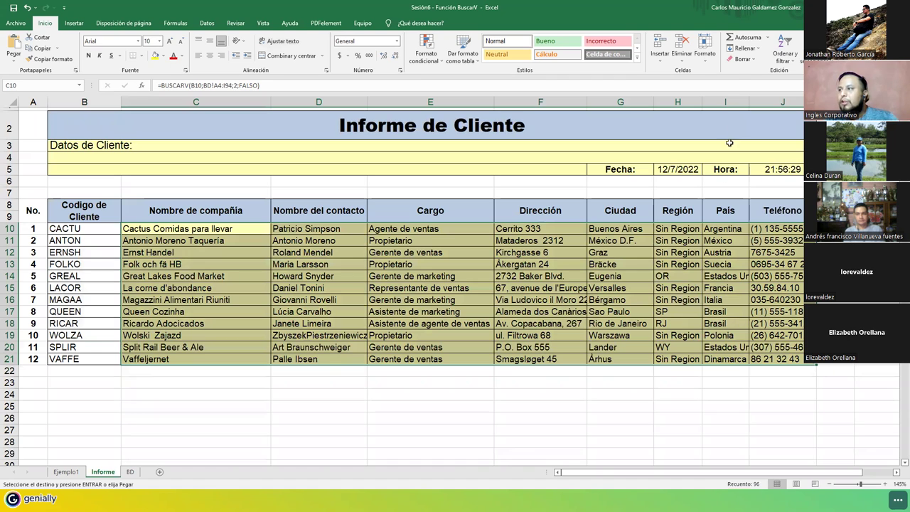
double_click(748, 102)
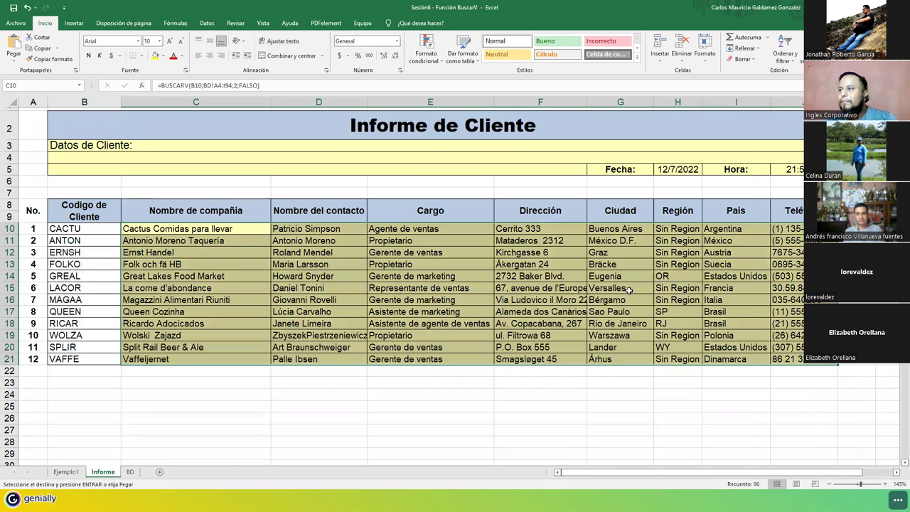
left_click(419, 313)
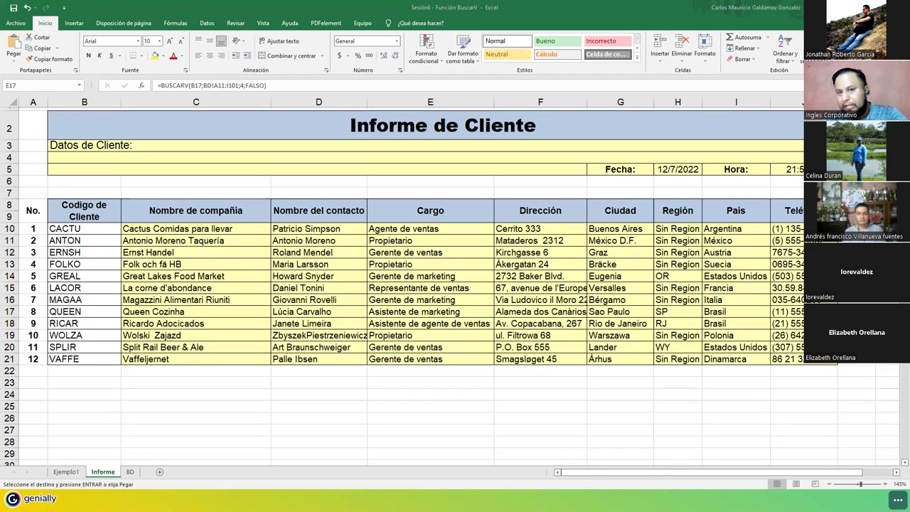
left_click(414, 312)
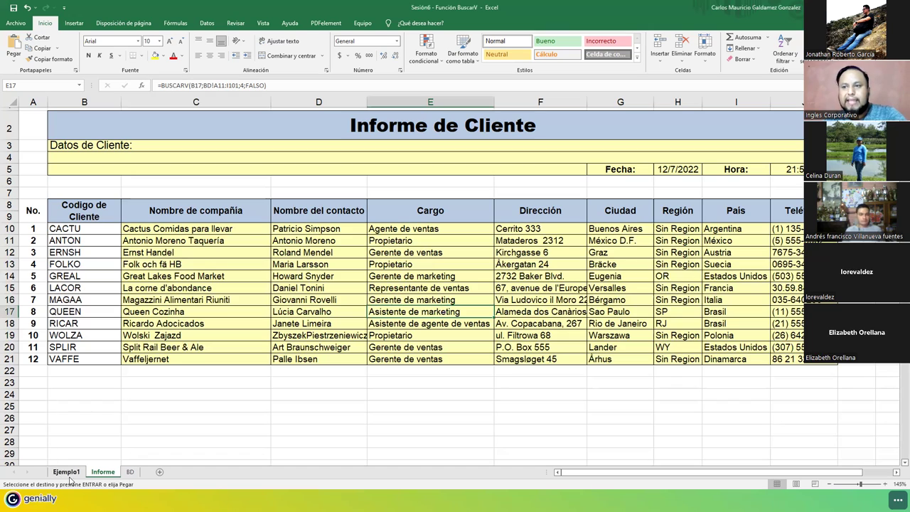
left_click(130, 472)
left_click(113, 472)
left_click(126, 472)
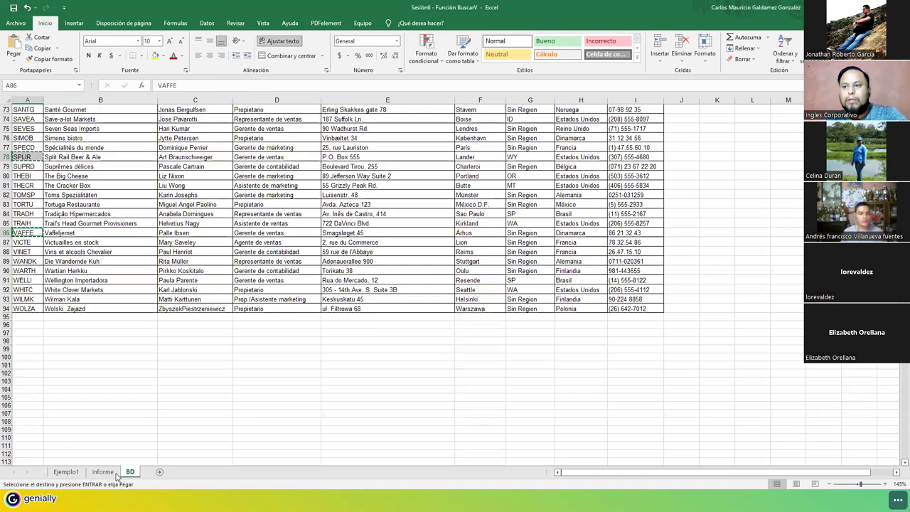
left_click(113, 473)
left_click(127, 473)
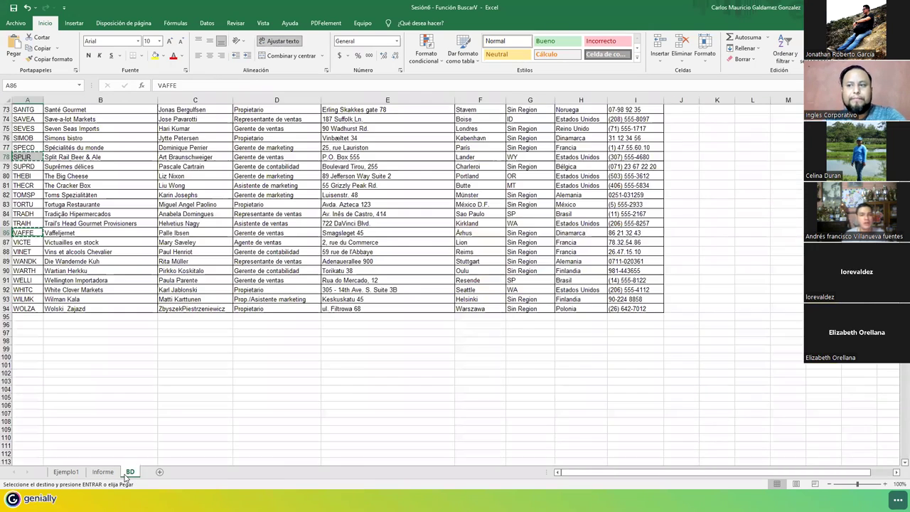
left_click(105, 472)
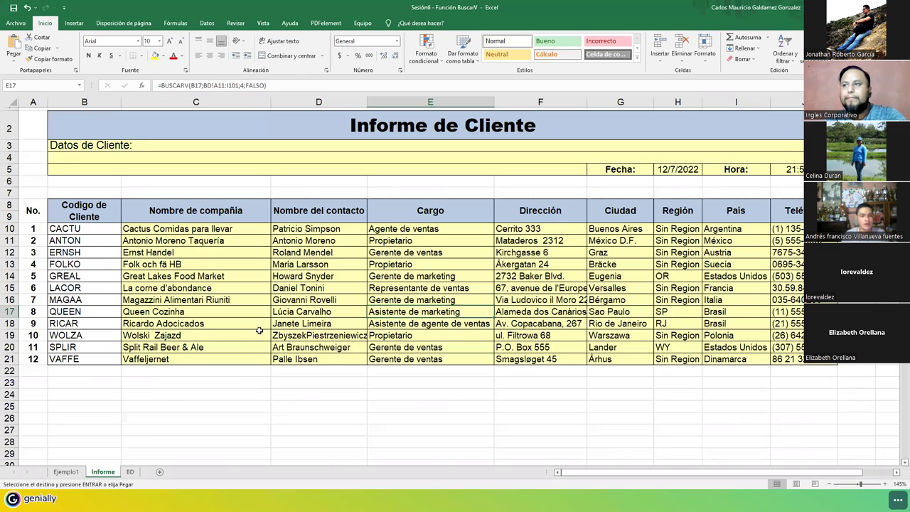
- Select the BUSCARV results in C10:J21 of the client report and save the workbook
left_click(123, 252)
left_click_drag(122, 229, 792, 360)
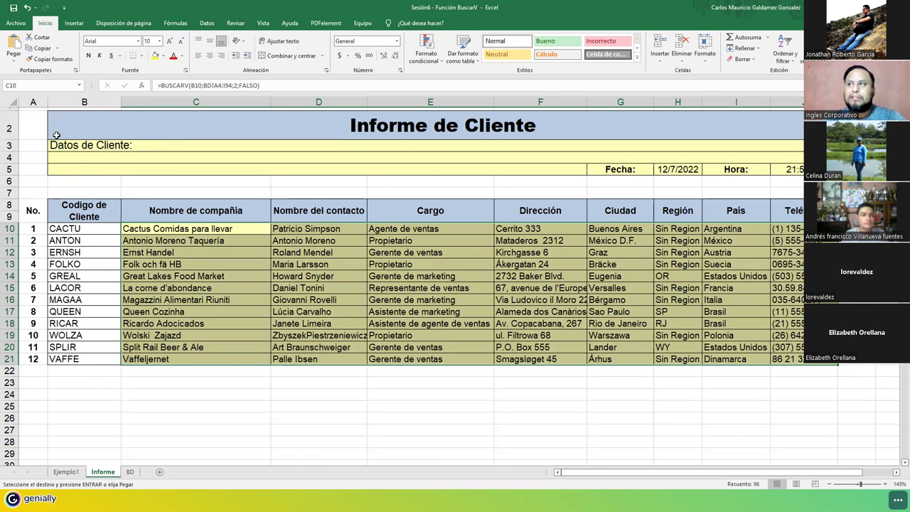
left_click(13, 7)
- Switch to the Ejercicio Sesión #6 - Tutor workbook, open its Indicaciones sheet and shift the BUSCARV formula picture slightly downward
key("alt+Tab")
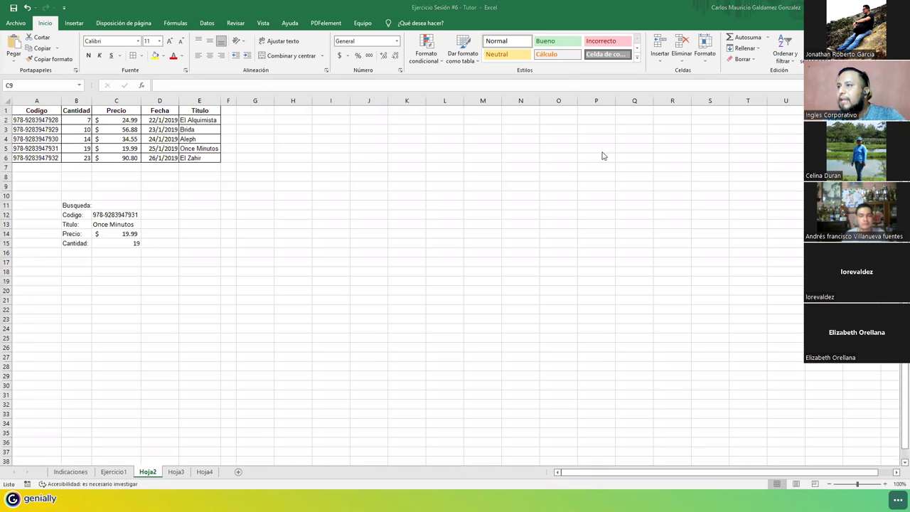
left_click(70, 472)
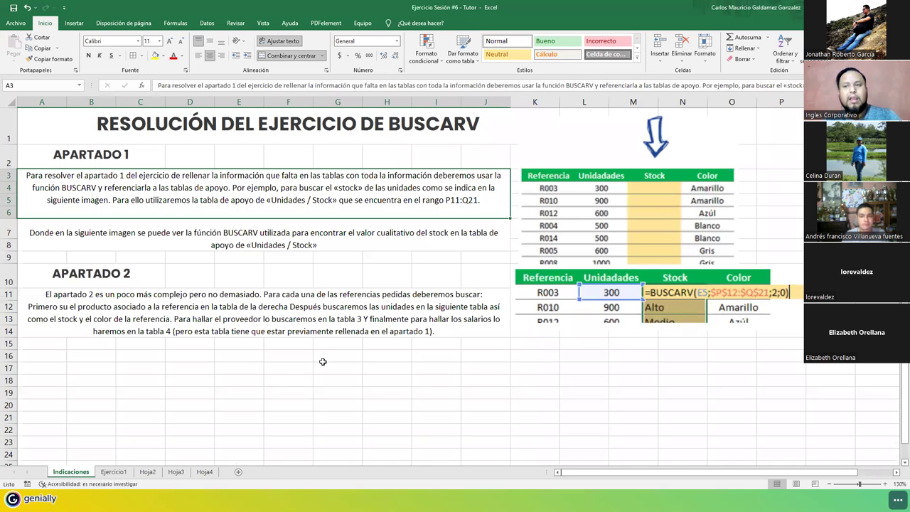
left_click_drag(199, 138, 316, 328)
left_click_drag(679, 312, 680, 323)
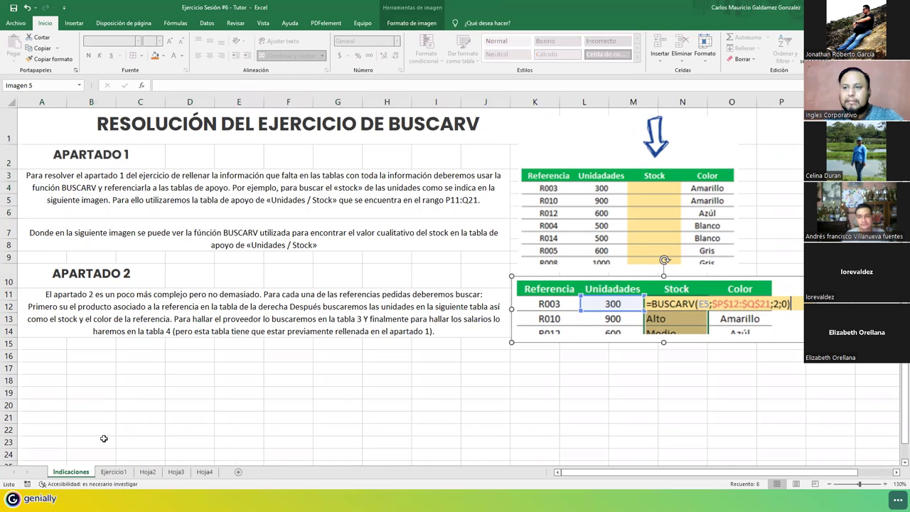
- On the Ejercicio1 sheet, highlight the Stock cells F5:F19, the Salarios cells N5:N19 and the summary cells D23:I24 together
left_click(113, 471)
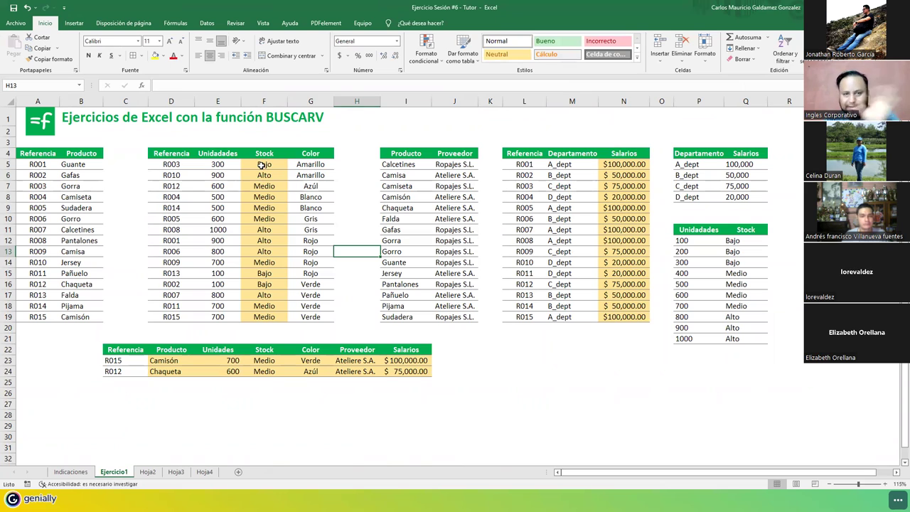
left_click_drag(261, 164, 265, 317)
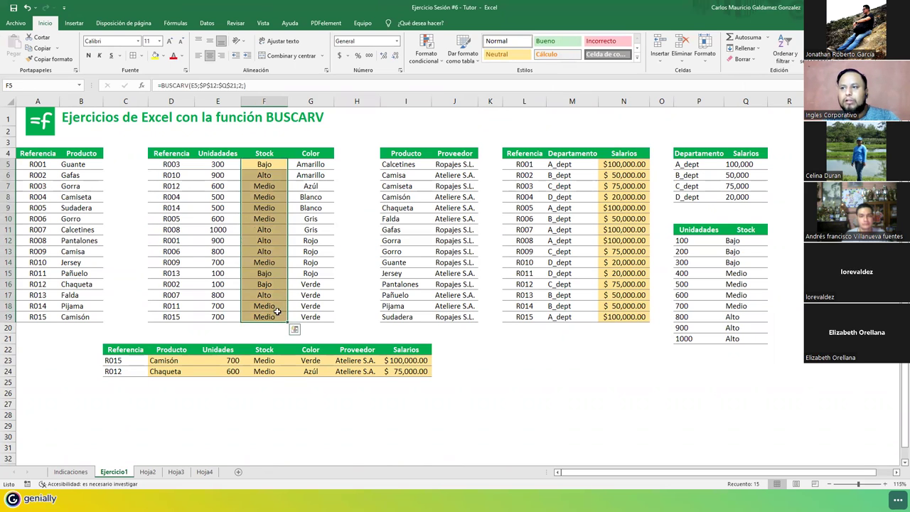
left_click_drag(614, 165, 616, 317)
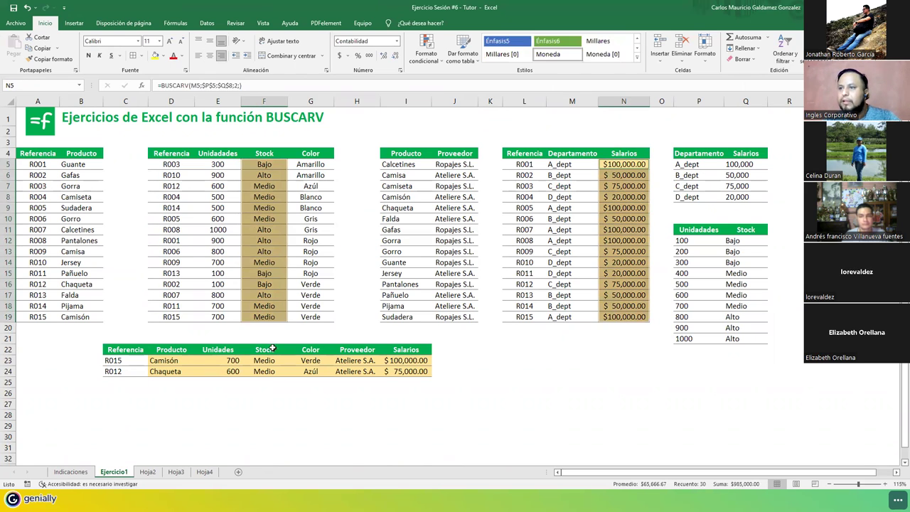
left_click_drag(181, 357, 405, 371)
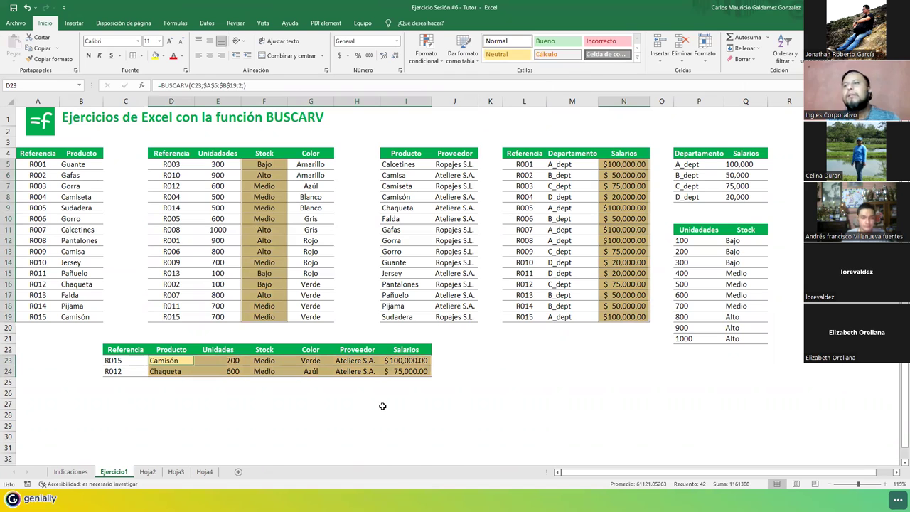
- Examine the BUSCARV formulas and source ranges of the Producto, Color and Salarios cells D23, G23 and I23
left_click(176, 362)
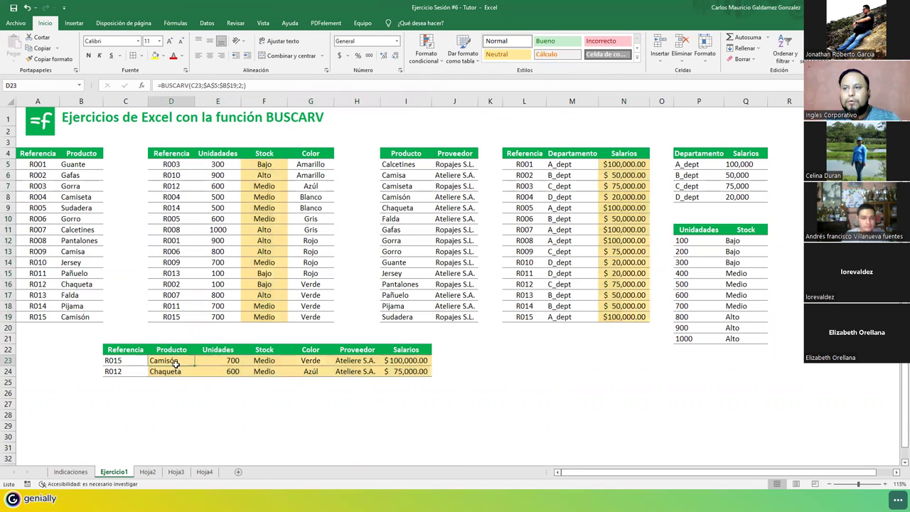
double_click(176, 361)
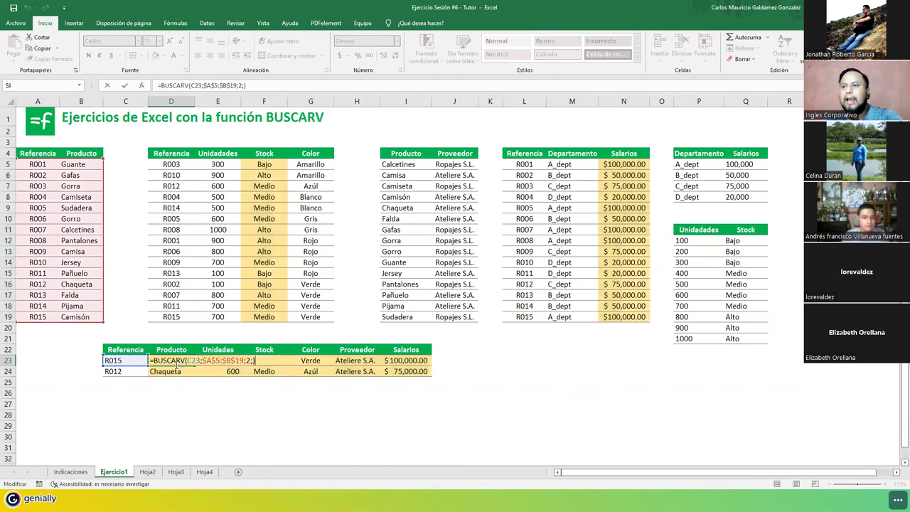
key("Return")
left_click(308, 359)
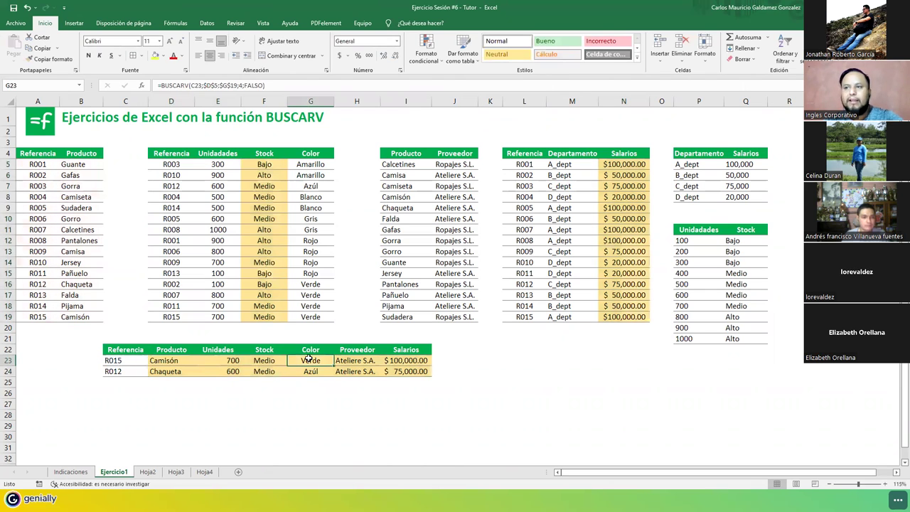
double_click(309, 359)
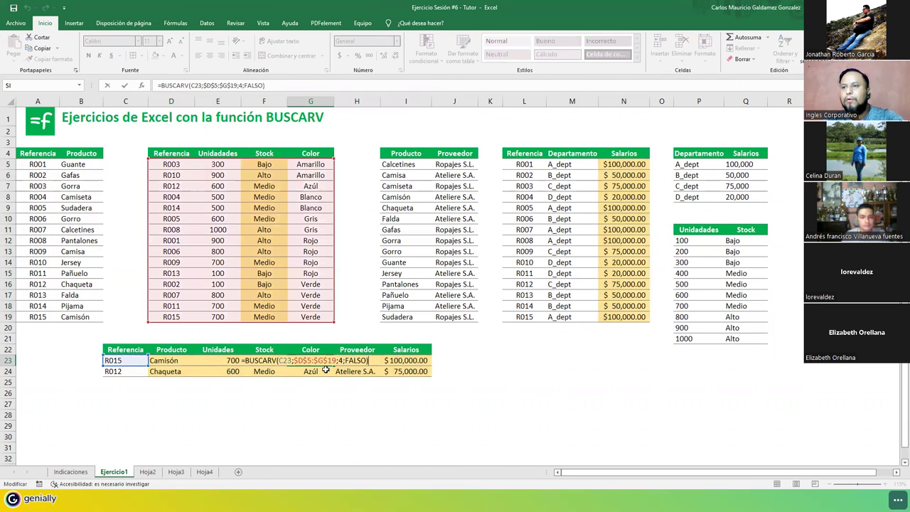
left_click(389, 360)
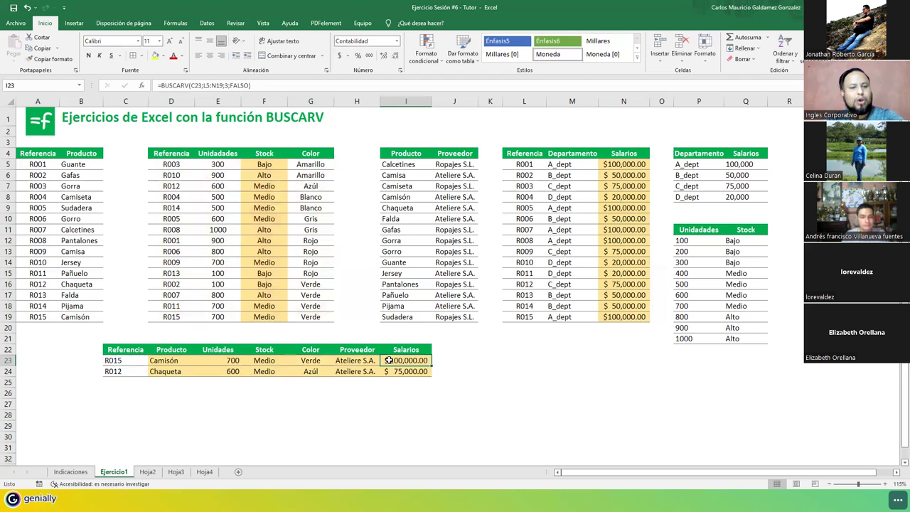
double_click(389, 361)
key("Escape")
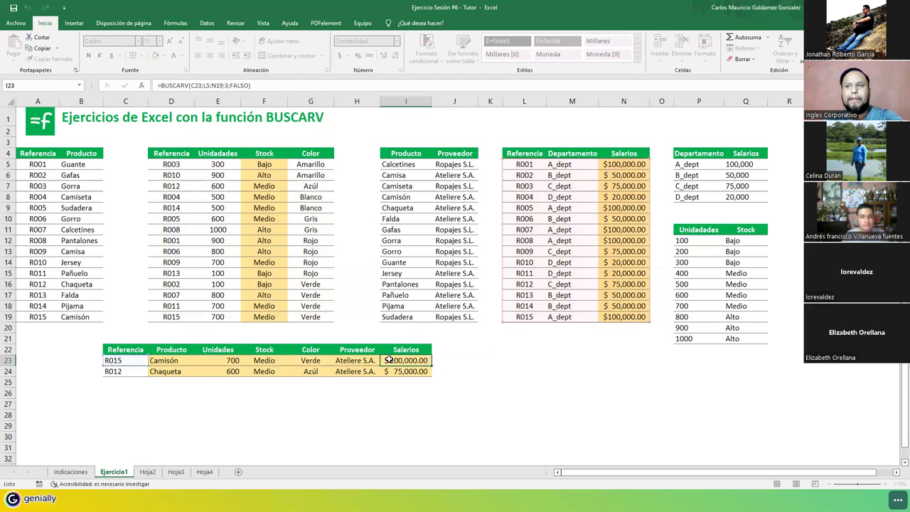
- Examine the BUSCARV formulas and support tables used by Stock cell F5 and Salarios cell N7
left_click(264, 164)
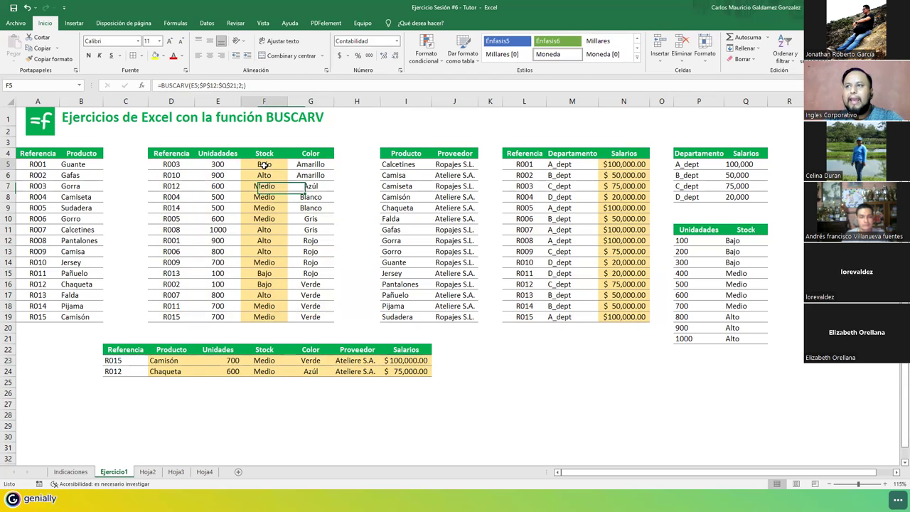
double_click(263, 165)
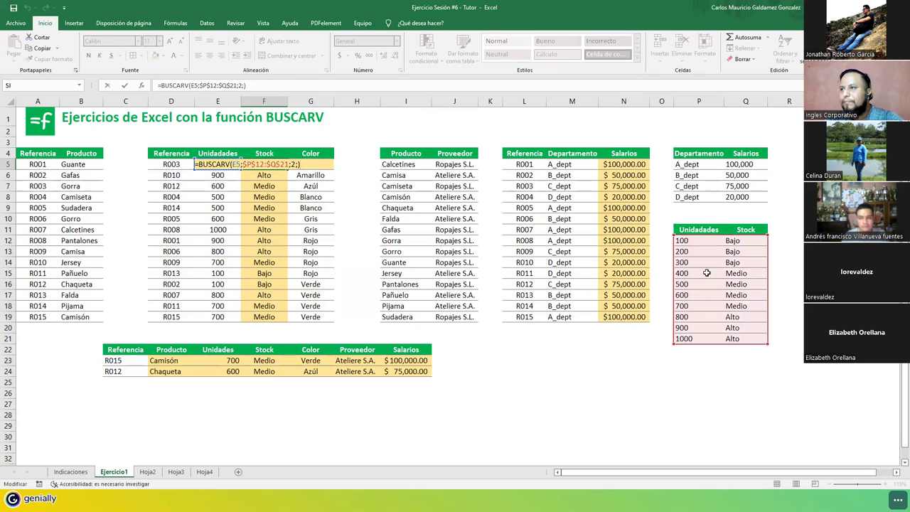
left_click(616, 188)
double_click(616, 187)
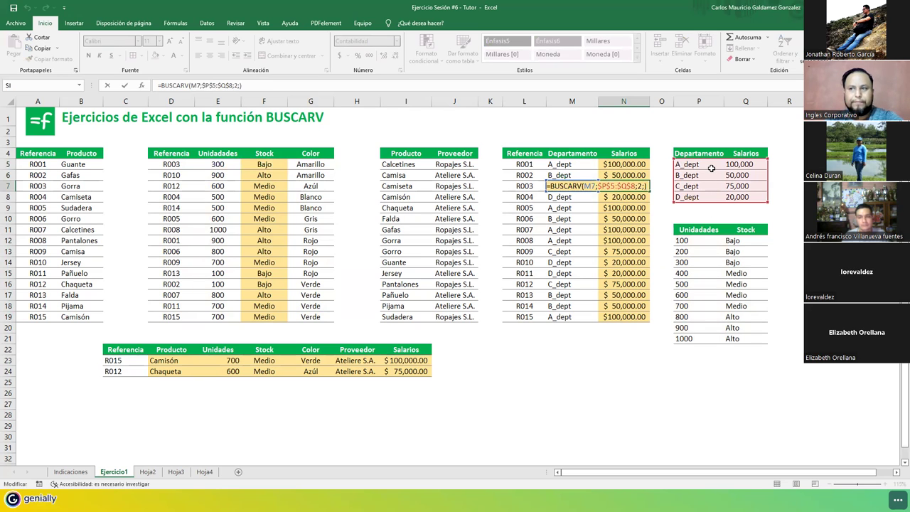
- Review the row 23 formulas of the summary table one by one from Producto through Unidades, Stock and Color
left_click_drag(115, 353, 420, 371)
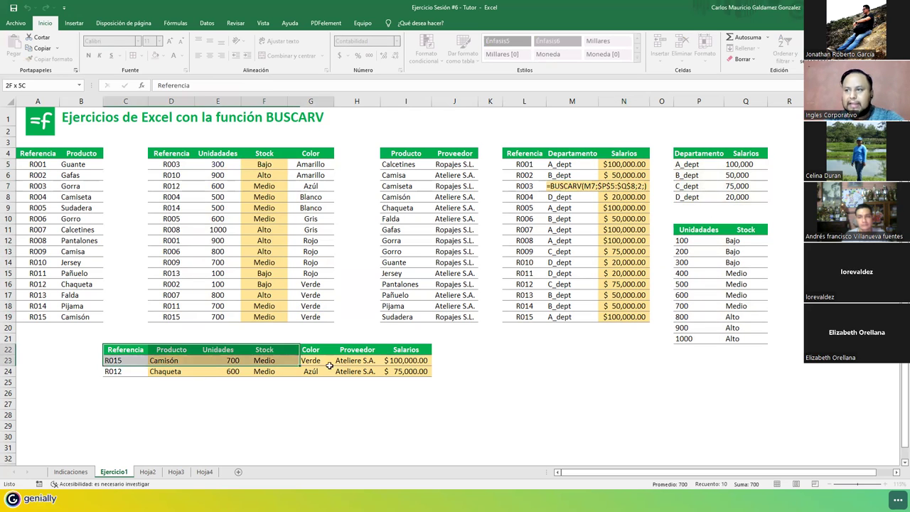
left_click(174, 361)
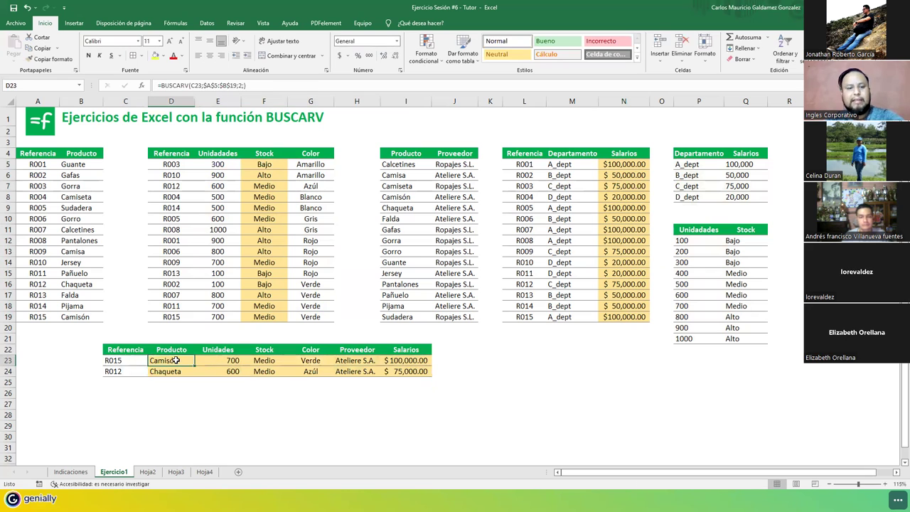
double_click(176, 360)
left_click(222, 361)
double_click(222, 361)
key("Escape")
double_click(265, 361)
key("Escape")
double_click(323, 362)
key("Escape")
- Inspect the BUSCARV formulas of the Proveedor and Salarios cells H23 and I23 without changing them
left_click(350, 362)
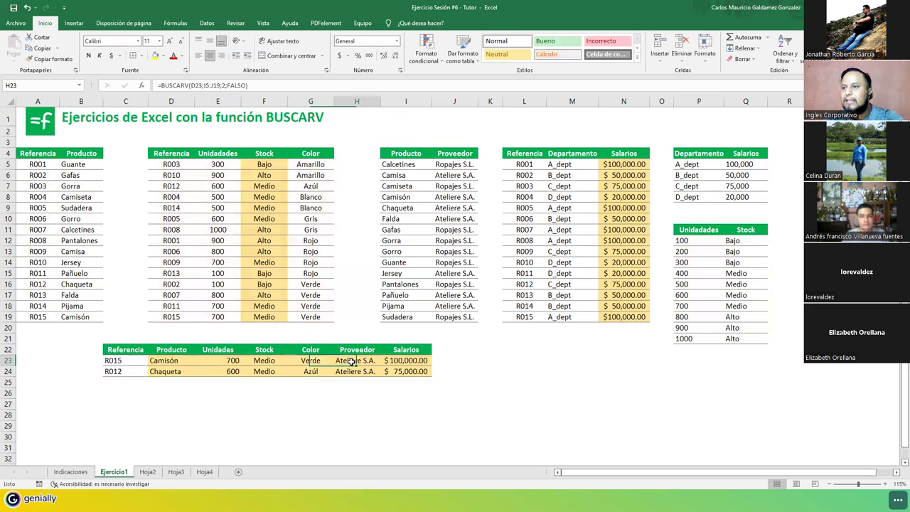
double_click(350, 362)
key("Escape")
left_click(393, 362)
double_click(393, 361)
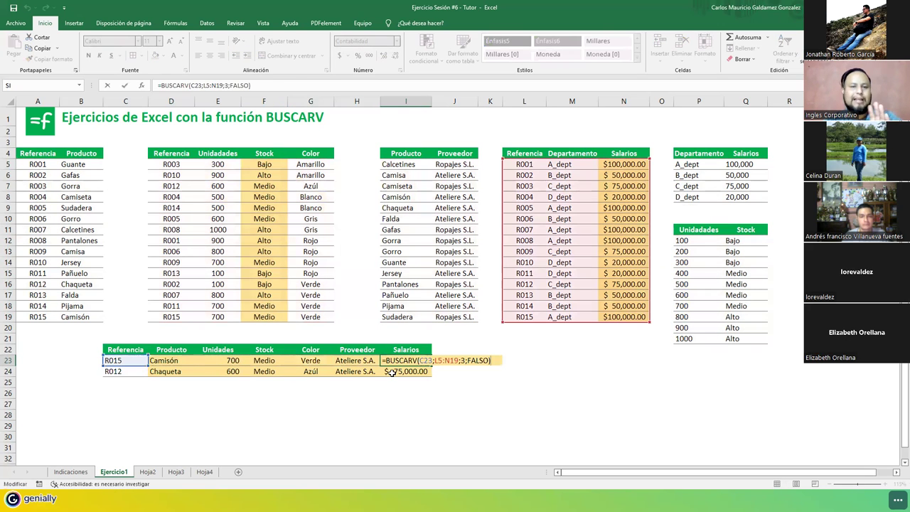
key("Escape")
- Highlight the summary results D23:I24, and then only the first result row D23:I23
left_click_drag(165, 360, 384, 375)
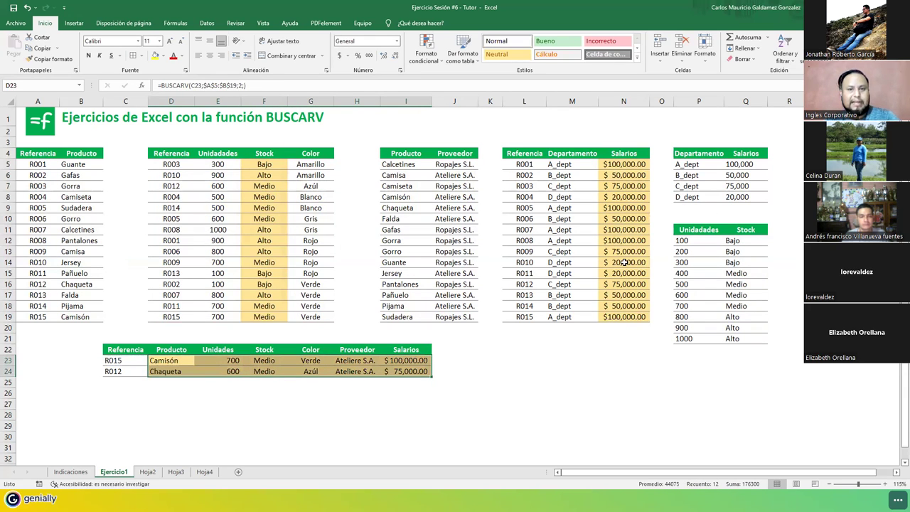
left_click(460, 346)
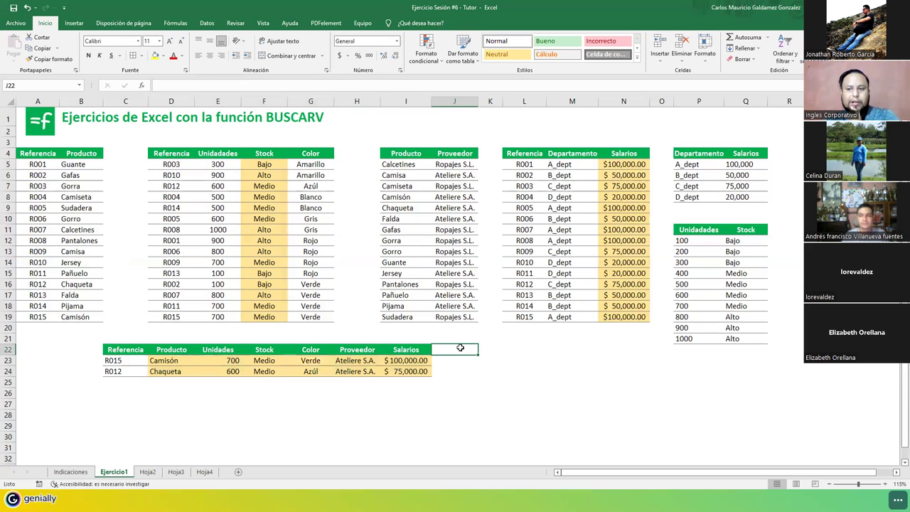
left_click(172, 364)
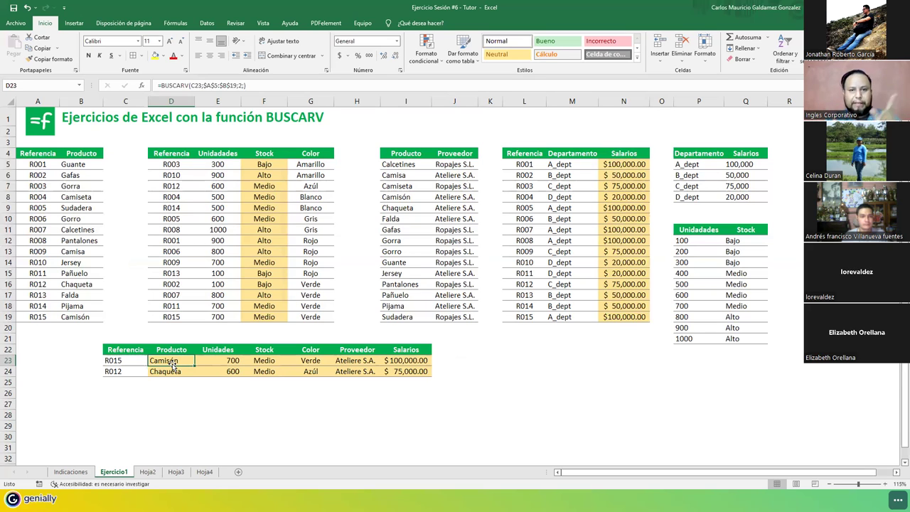
left_click_drag(179, 362, 410, 360)
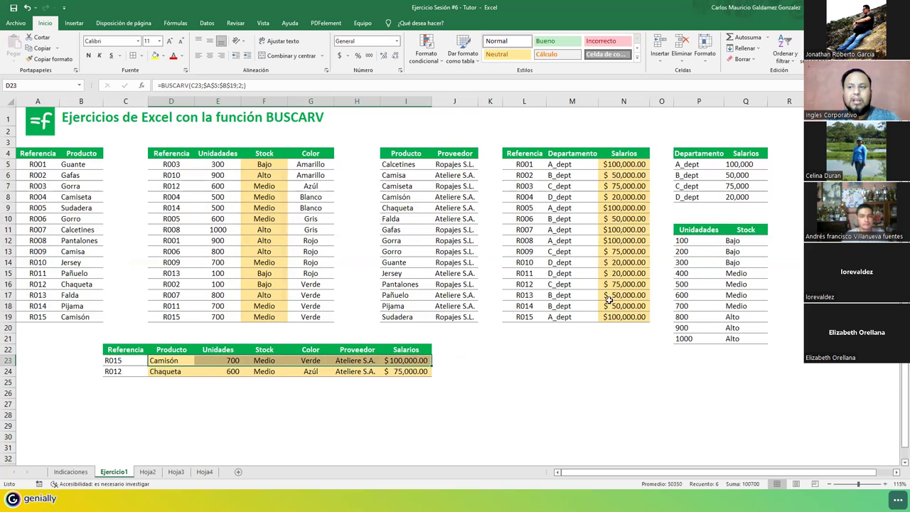
- Inspect the lookup value argument in the BUSCARV formula of Producto cell D23 without changing it
left_click(166, 361)
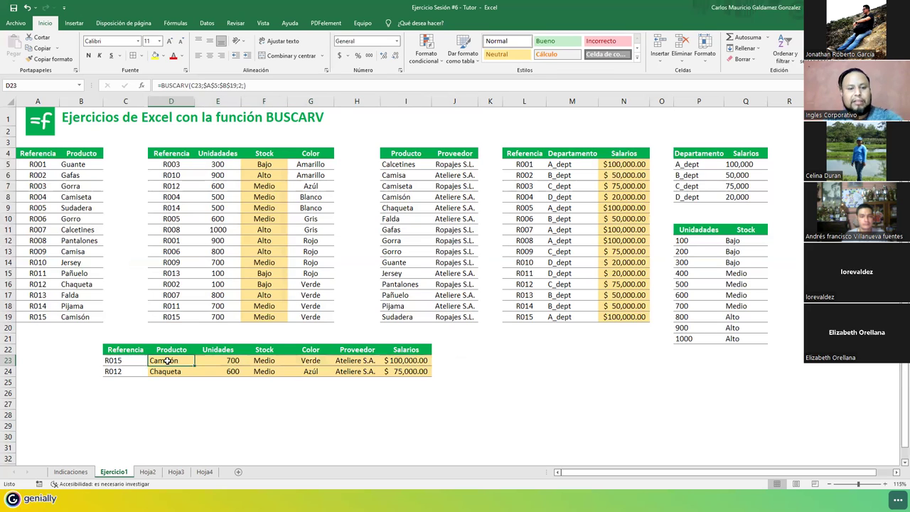
double_click(165, 360)
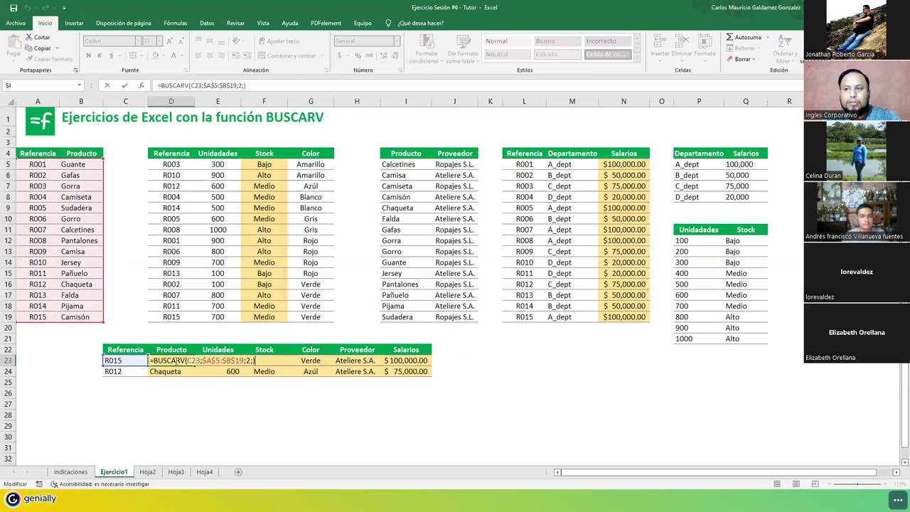
double_click(174, 360)
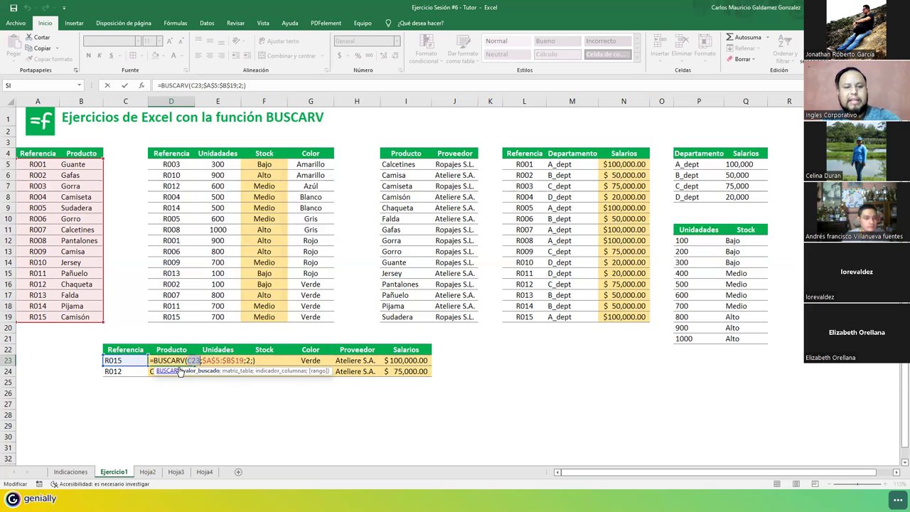
key("Escape")
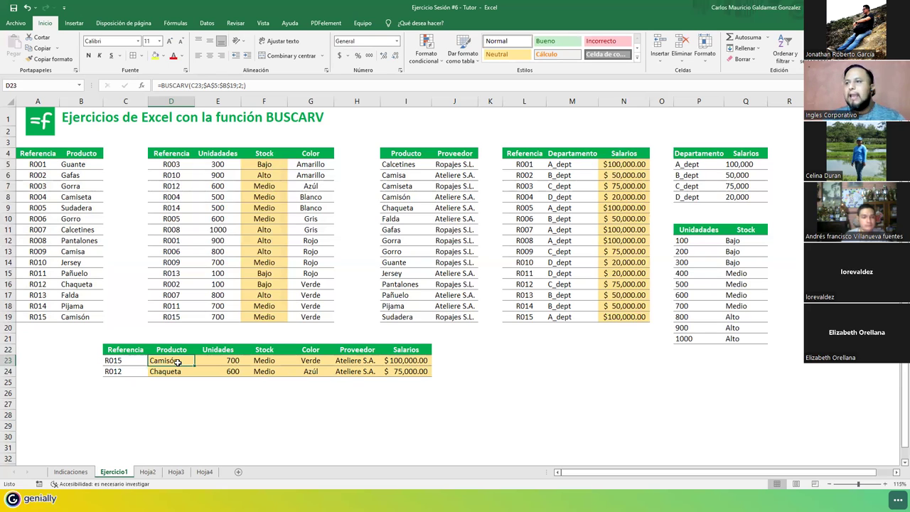
left_click(365, 144)
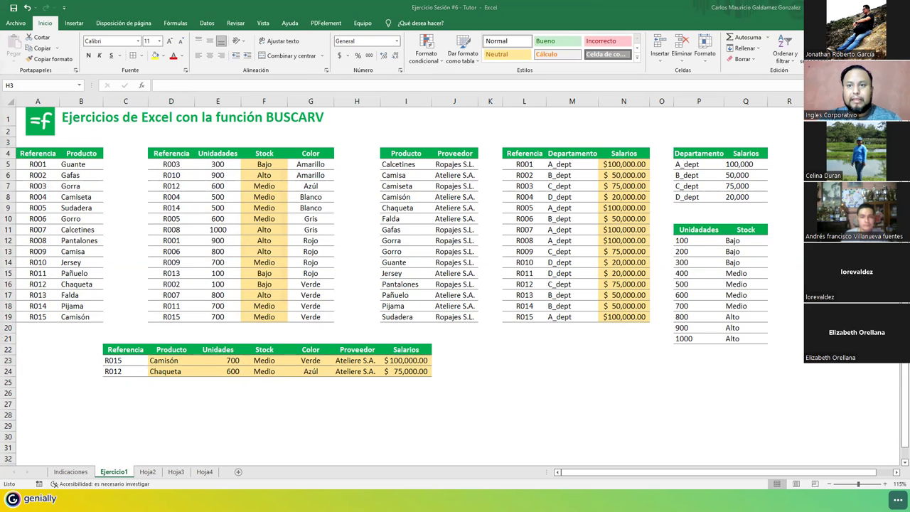
left_click(357, 141)
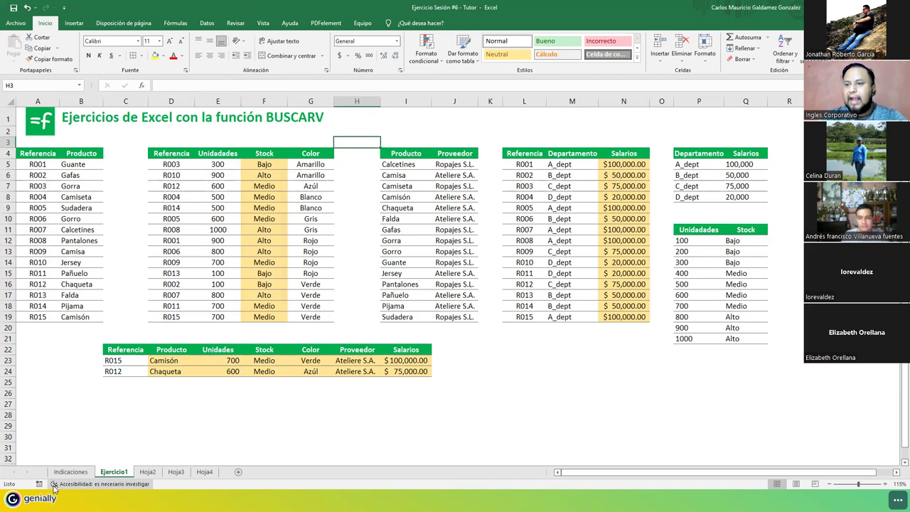
- Review the exercise instructions in A1:K14 of the Indicaciones sheet and return to the Ejercicio1 sheet
left_click(78, 472)
left_click_drag(184, 132, 234, 331)
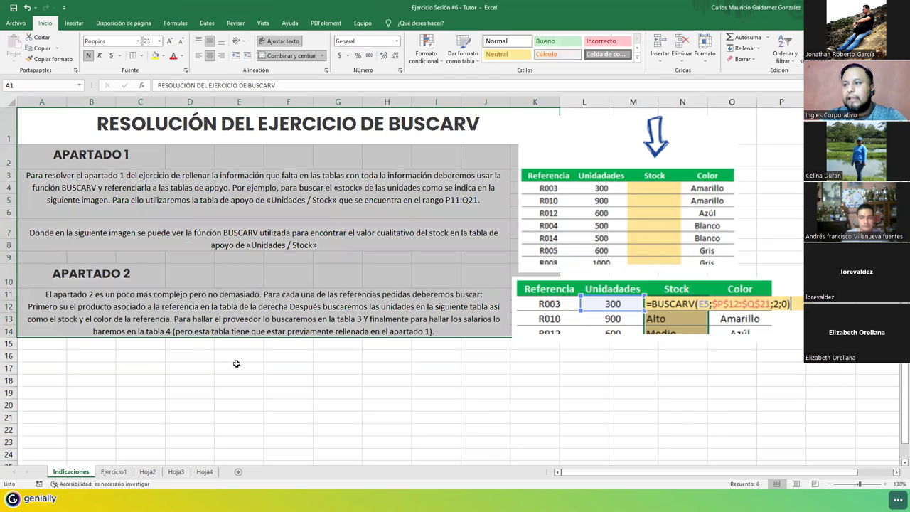
left_click(113, 473)
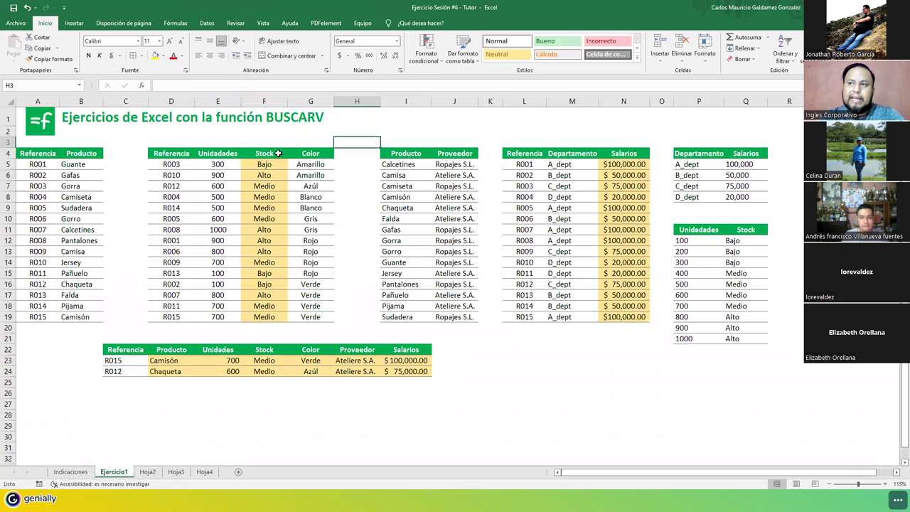
left_click(460, 368)
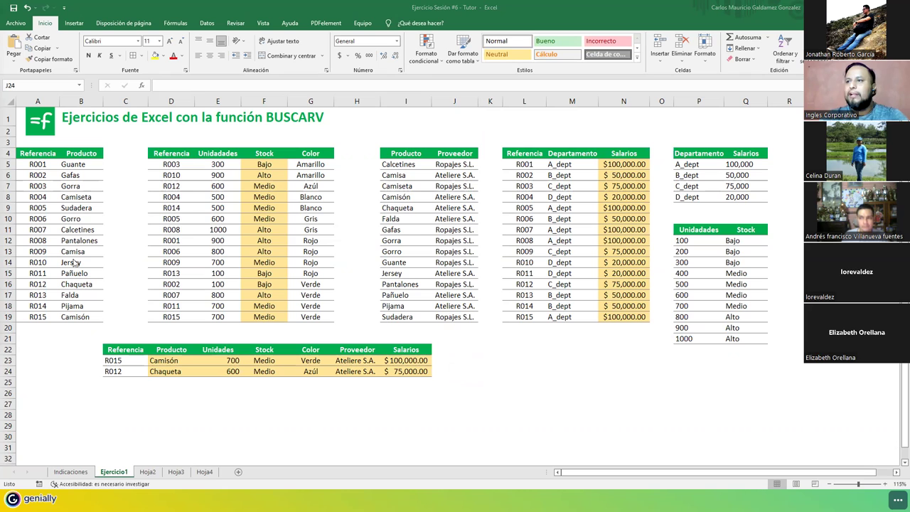
- Highlight the Stock range F5:F19, the Salarios range N5:N19 and the summary results D23:I24 together
left_click_drag(260, 165, 261, 317)
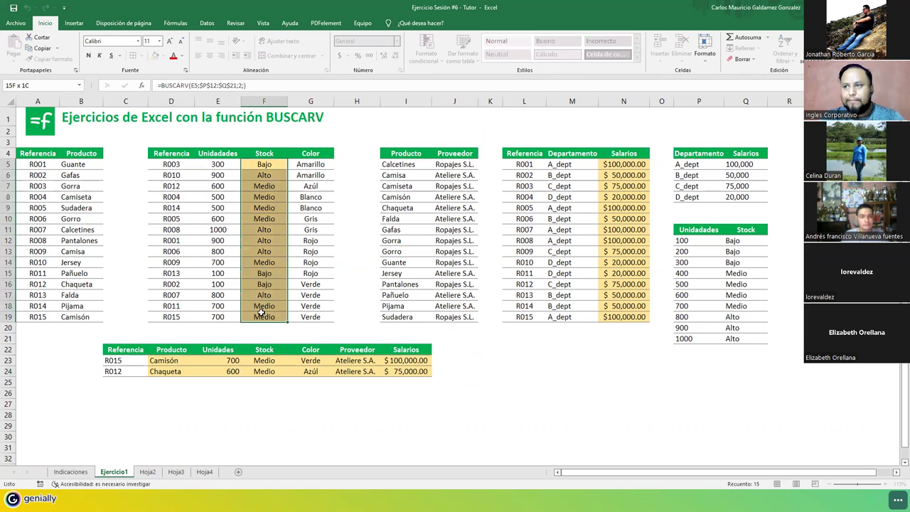
left_click_drag(607, 163, 611, 317)
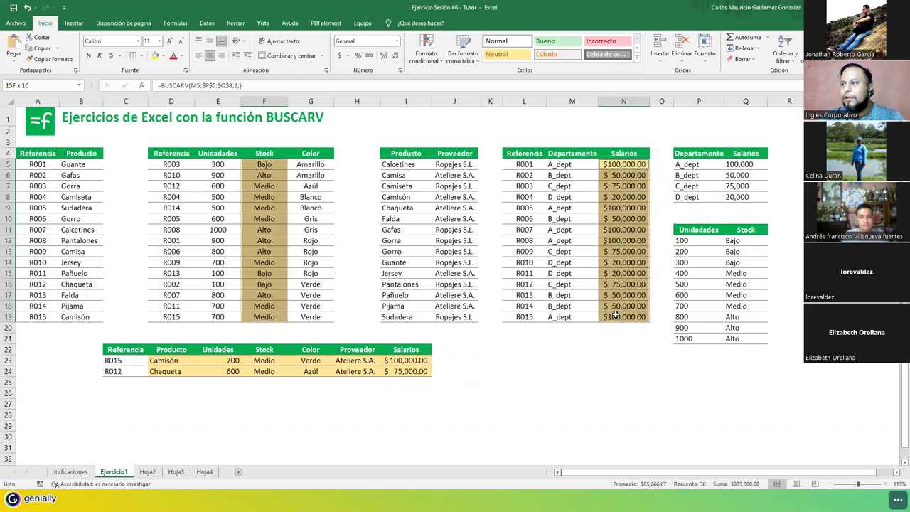
left_click_drag(182, 361, 396, 370)
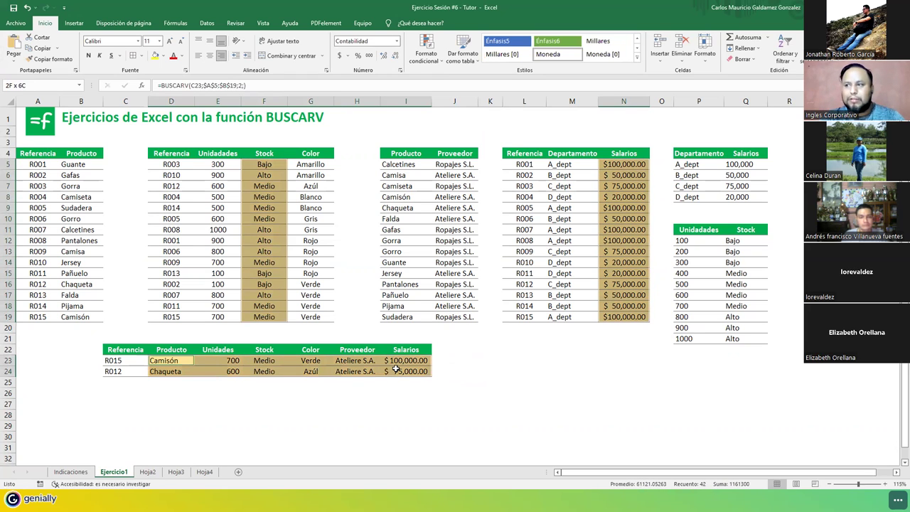
- Set the first Referencia code of the summary table, cell C23, to R005
left_click_drag(114, 360, 122, 368)
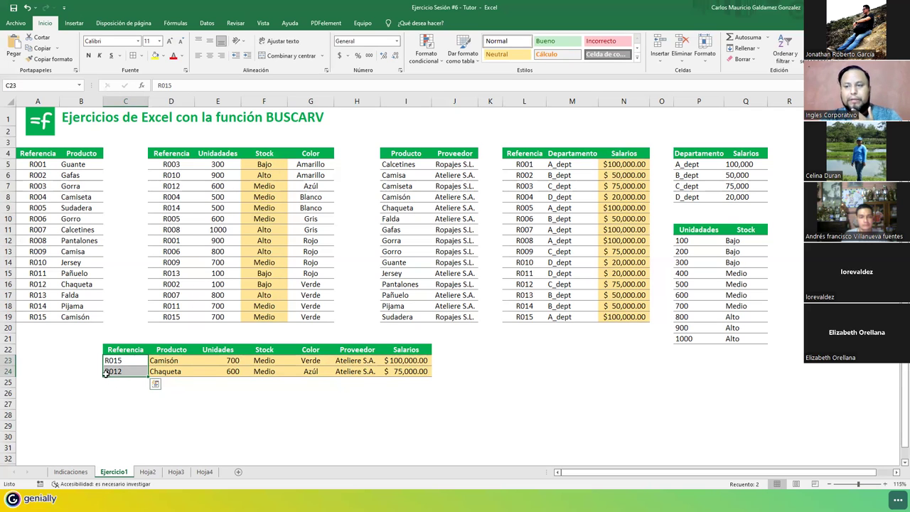
left_click(125, 365)
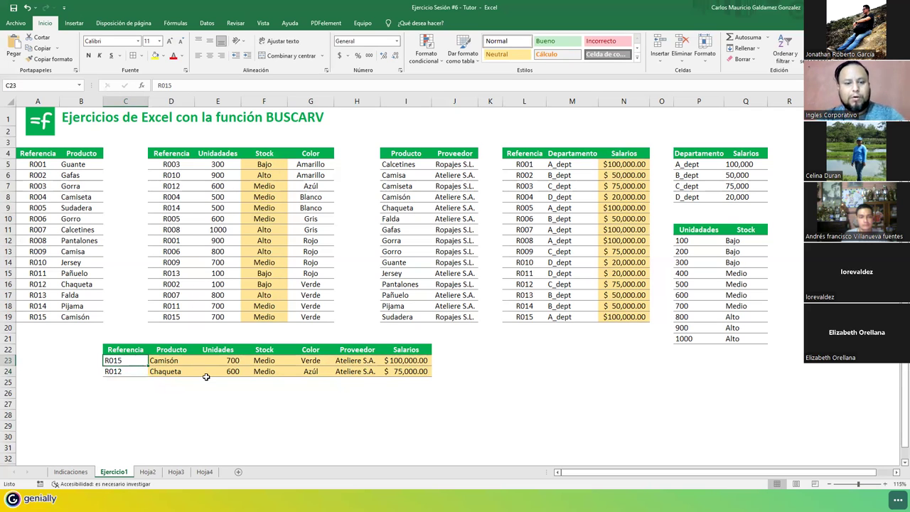
type("R012")
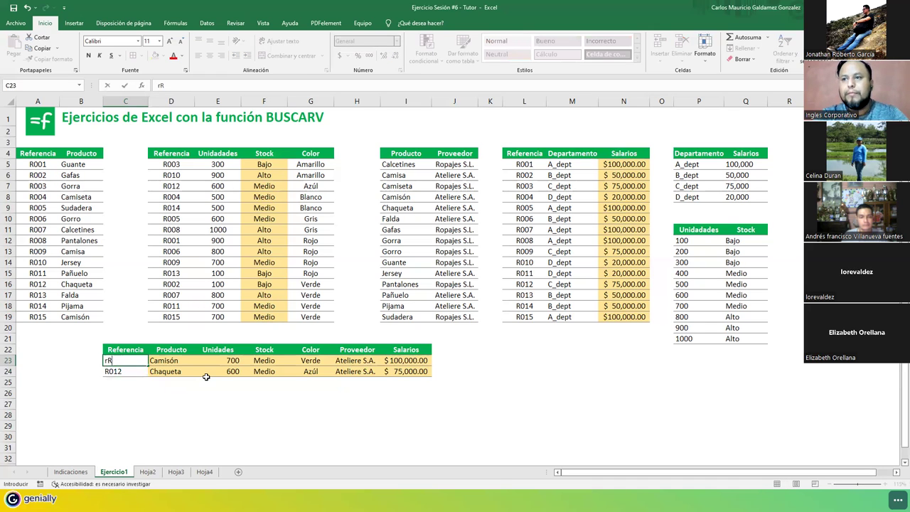
type("05")
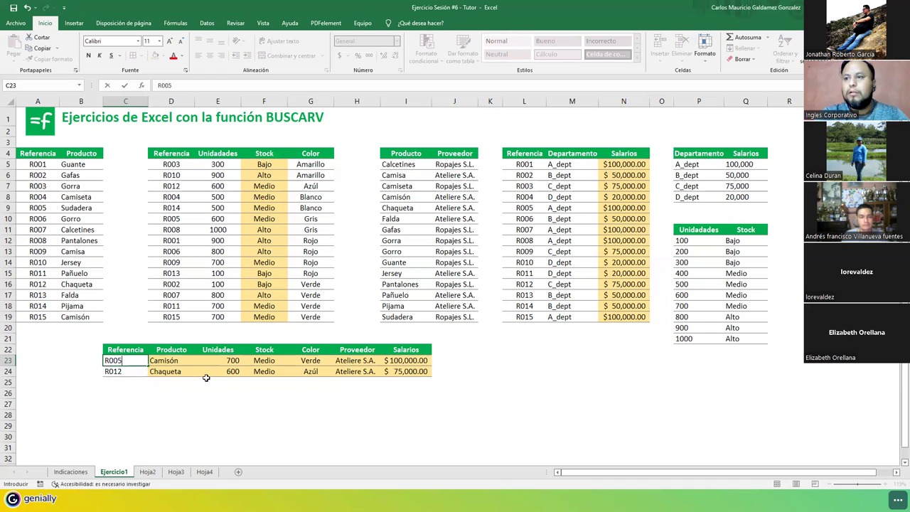
key("Return")
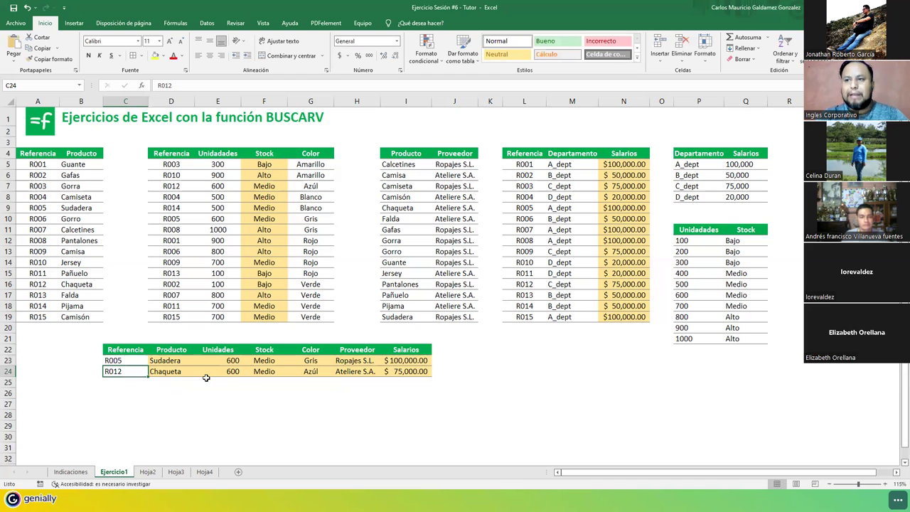
- Set the second Referencia code of the summary table, cell C24, to R001
type("R005")
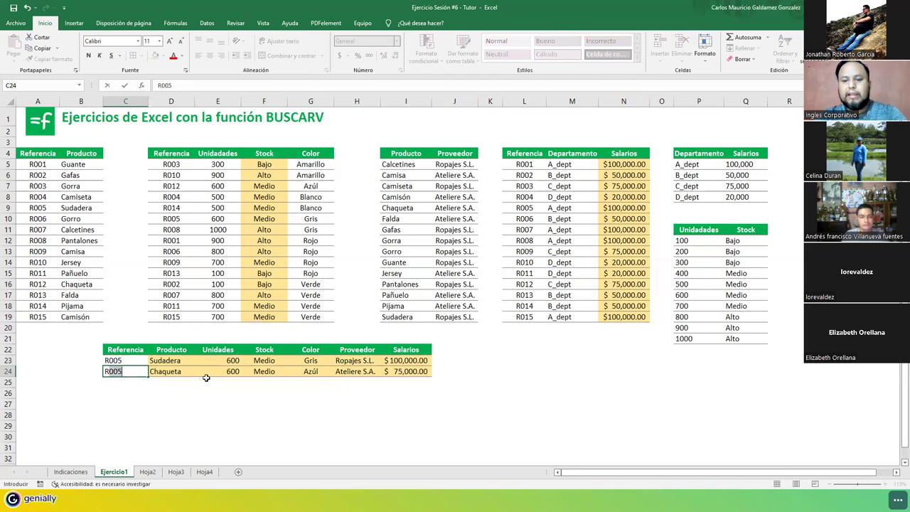
key("BackSpace")
key("BackSpace")
key("BackSpace")
type("001")
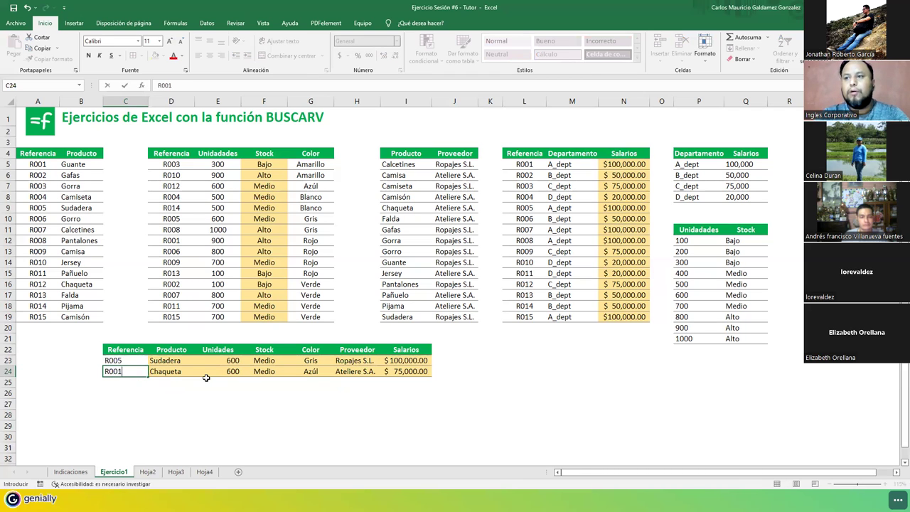
key("Return")
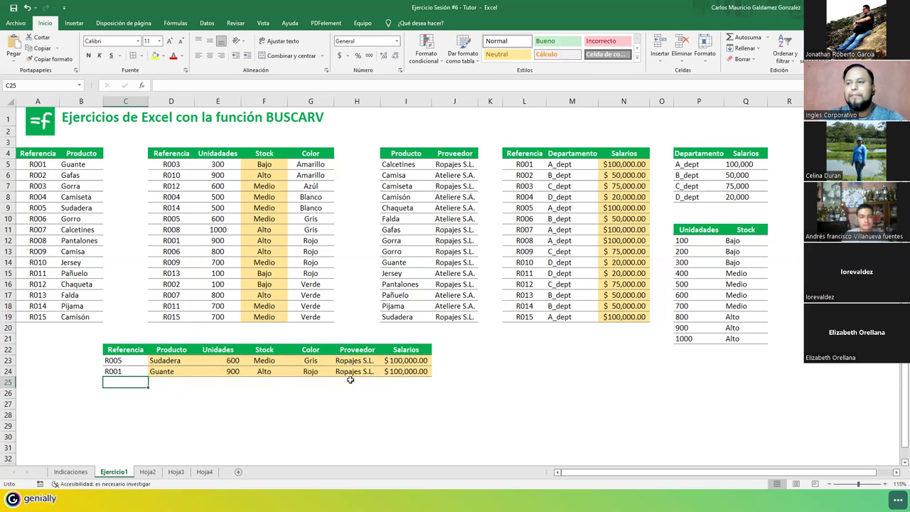
- Highlight the recalculated summary results D23:I24 and clear the selection
left_click_drag(178, 362, 413, 372)
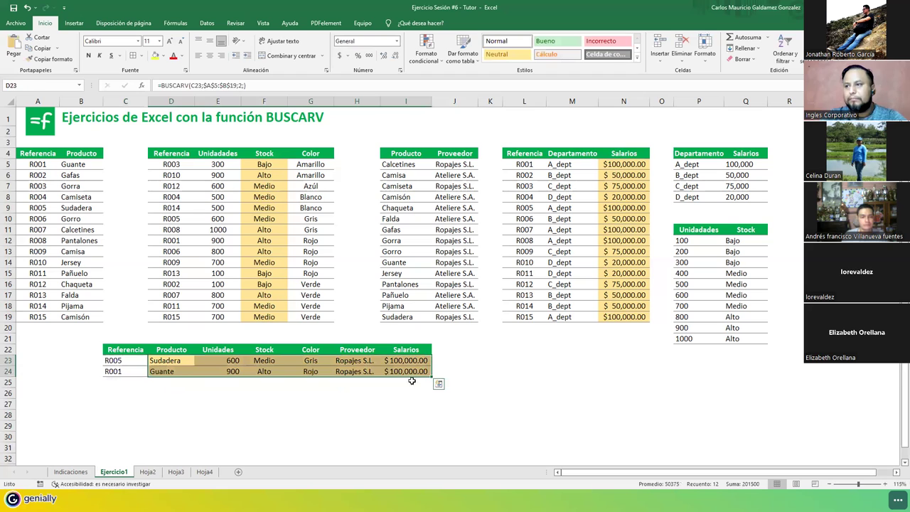
left_click(420, 389)
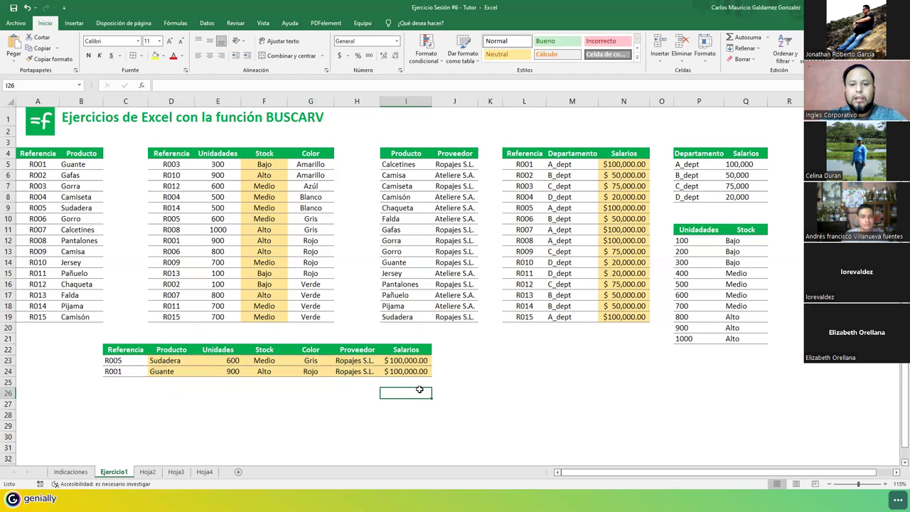
left_click(213, 183)
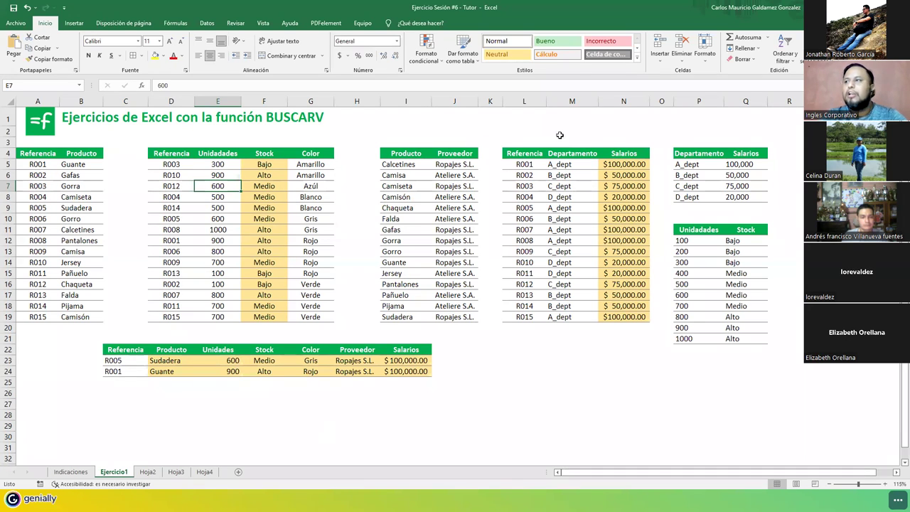
left_click(581, 141)
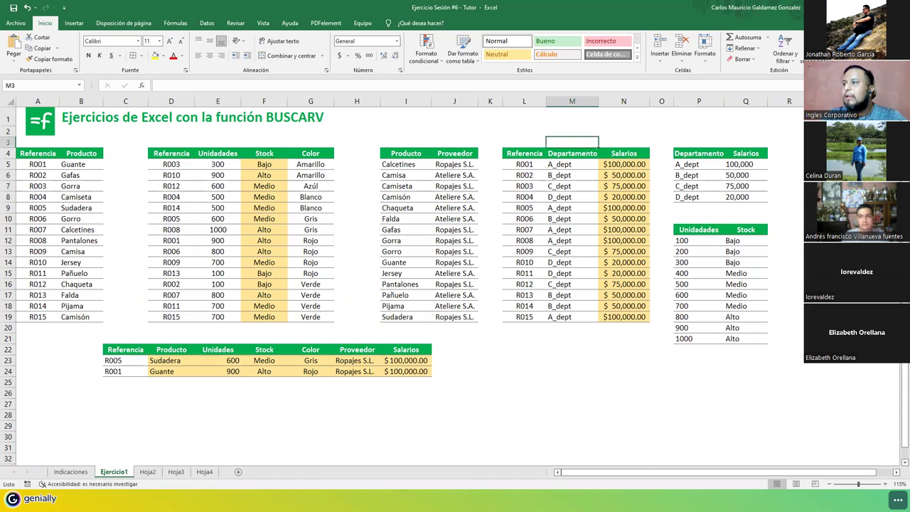
- Switch to the Realizar Ejercicio slide of the Genially presentation, and return to the Informe sheet of the Sesión6 - Función BuscarV workbook
key("alt+Tab")
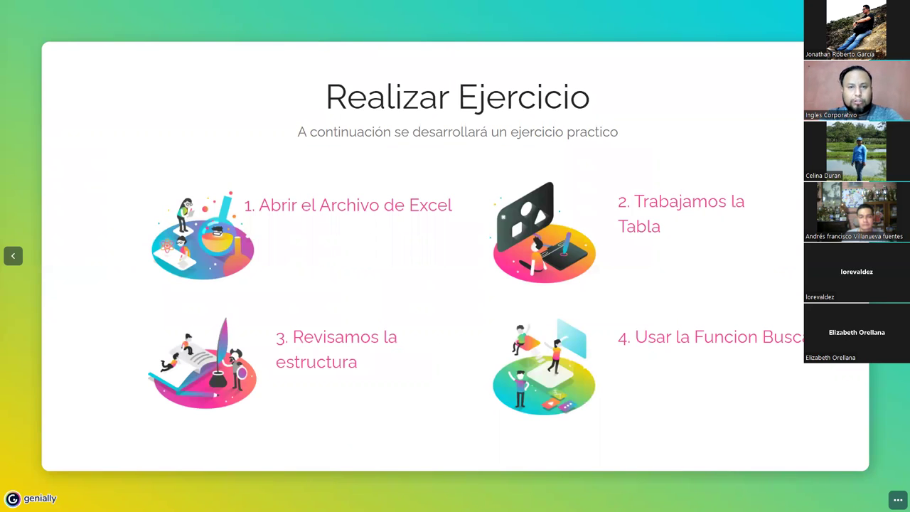
key("alt+Tab")
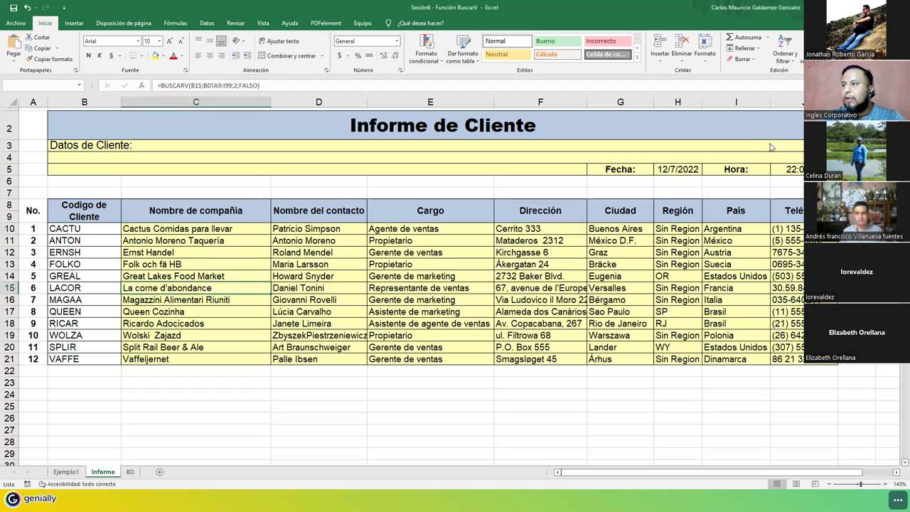
key("ctrl+w")
left_click(413, 268)
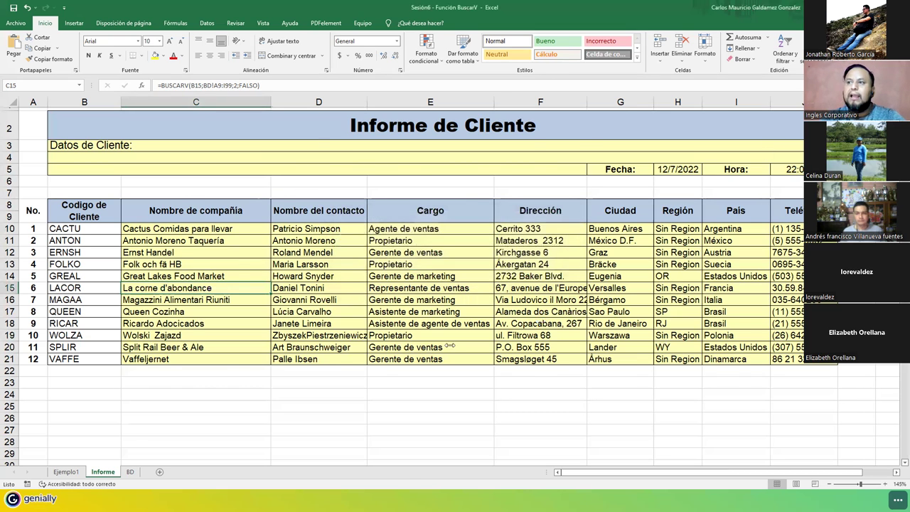